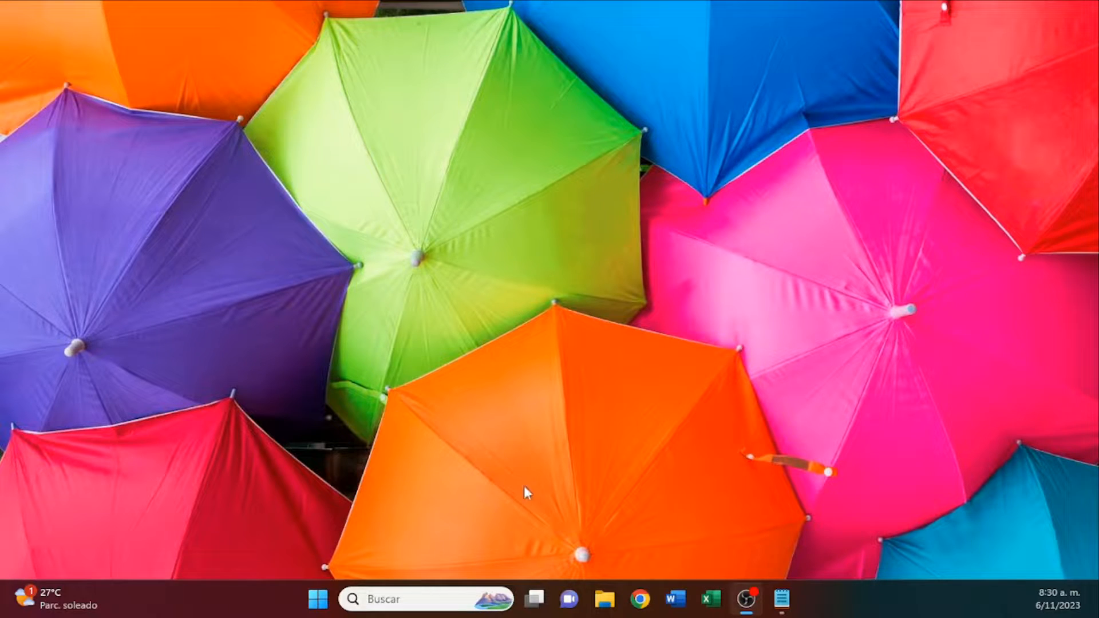
Open Google Chrome with the Persona 1 profile and search the web for "sqlite wiki".
left_click(641, 600)
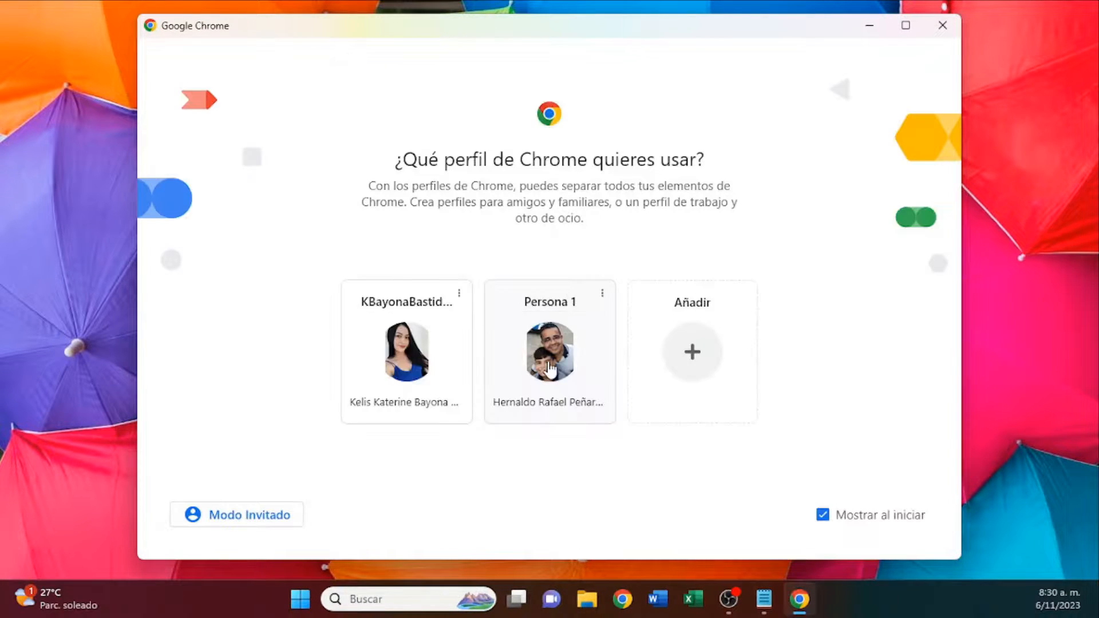
left_click(550, 367)
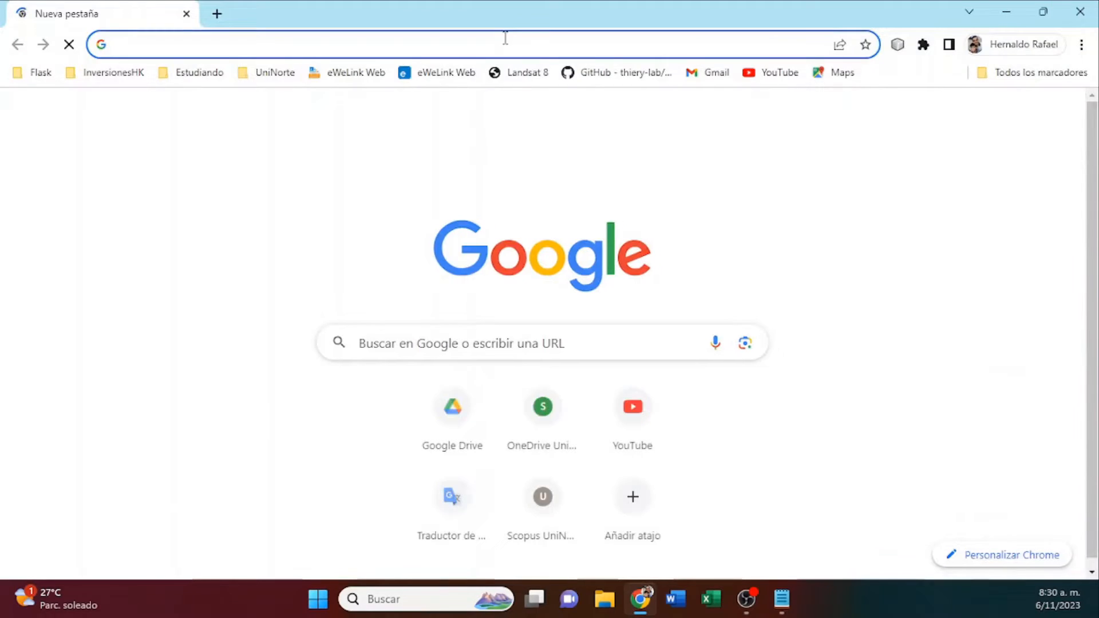
left_click(505, 38)
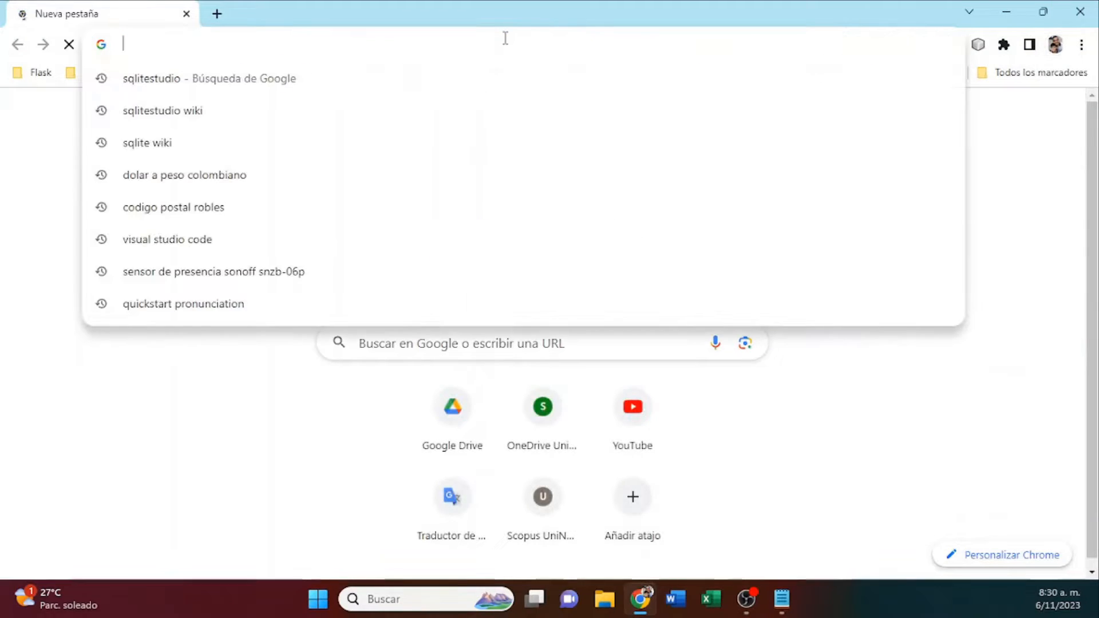
type("sqli")
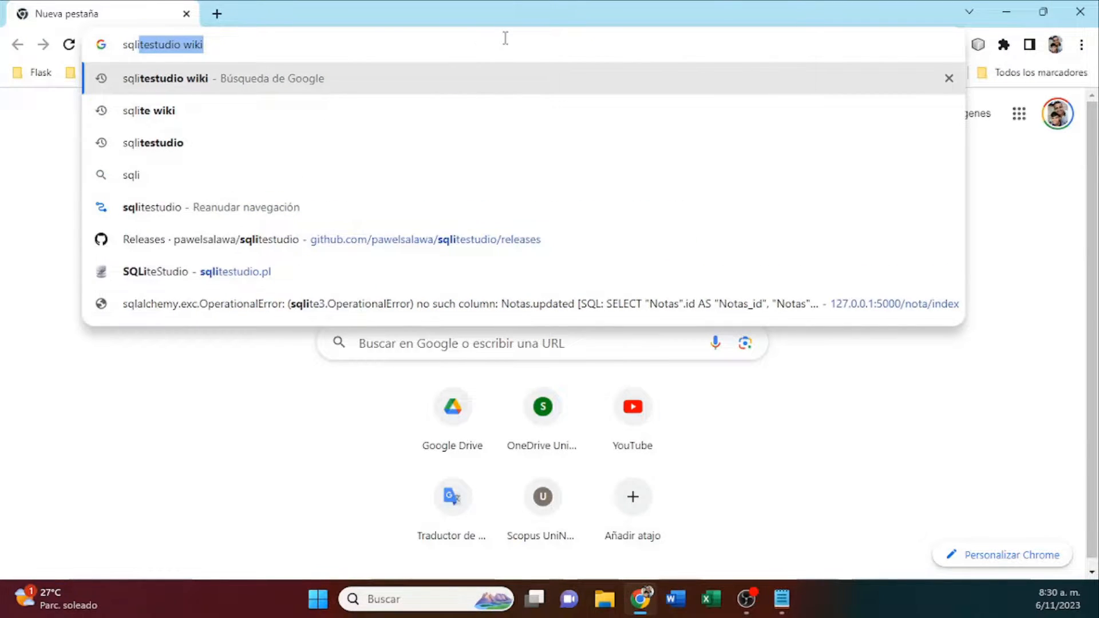
type("te wiki")
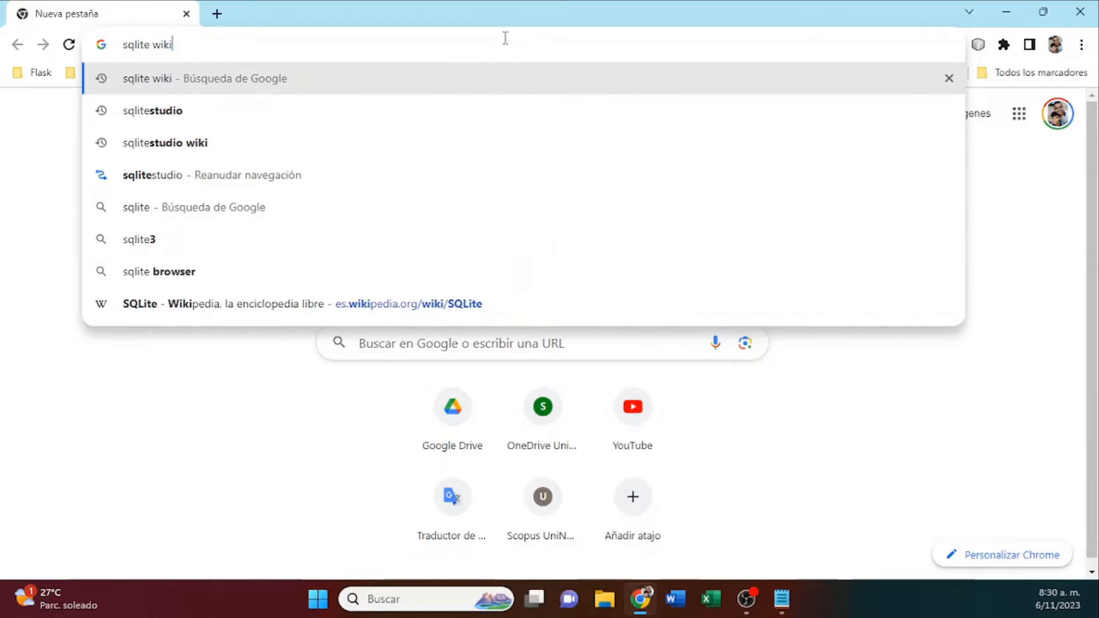
key("Return")
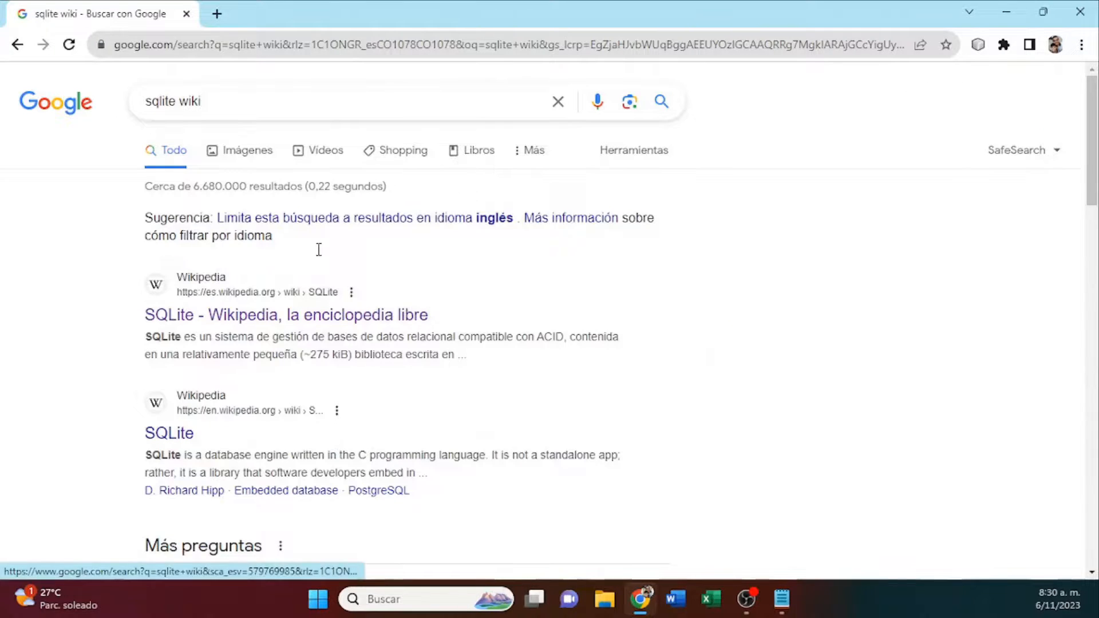
Open the Spanish Wikipedia article on SQLite and highlight "escrita en C" in its introduction.
left_click(286, 315)
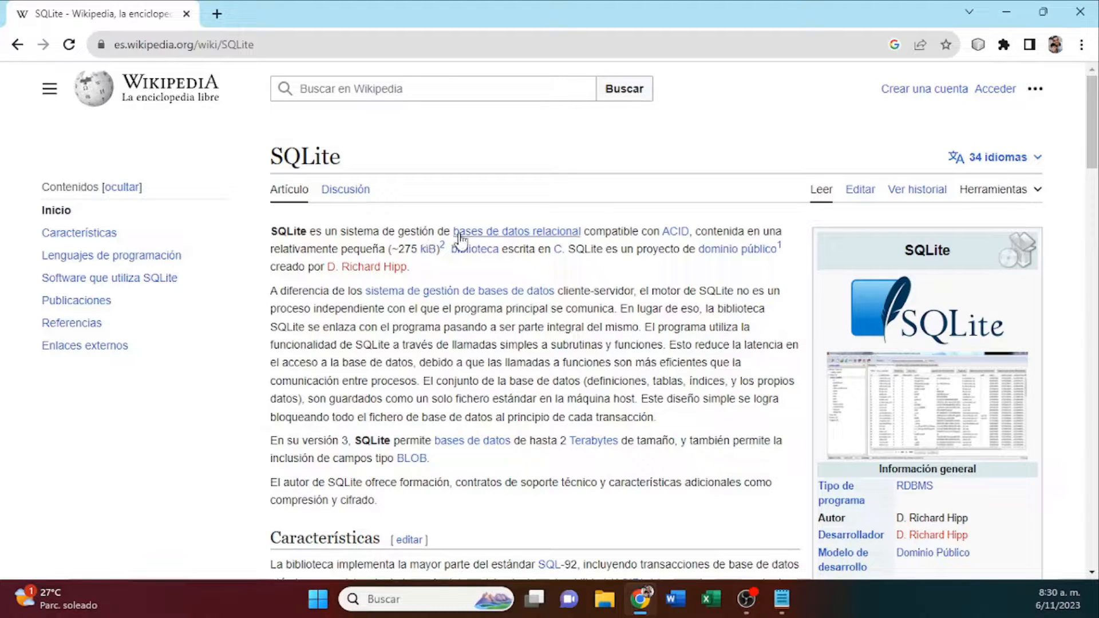
mouse_move(536, 250)
left_click_drag(504, 254, 564, 248)
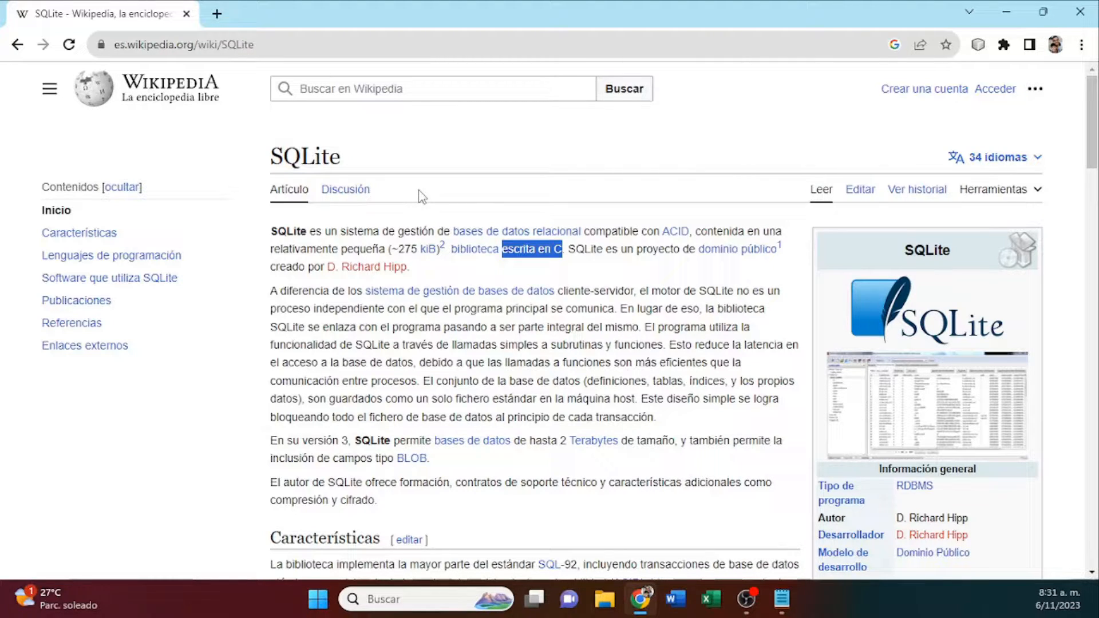
Search for "sqlitestudio" in a new browser tab and open the official SQLiteStudio website.
left_click(216, 13)
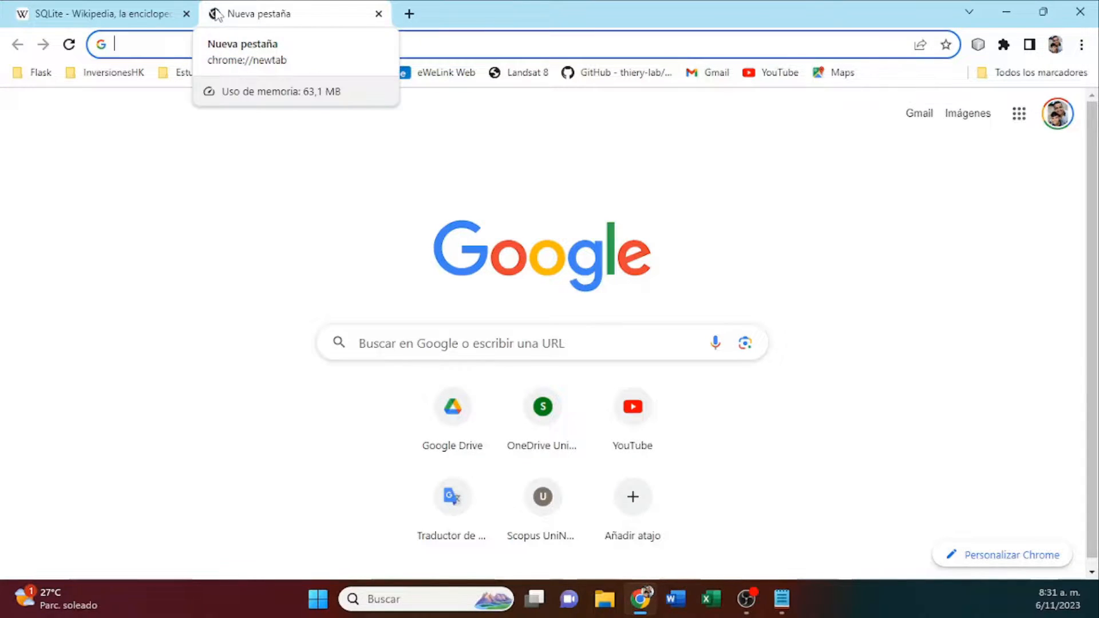
type("sqlitestudio")
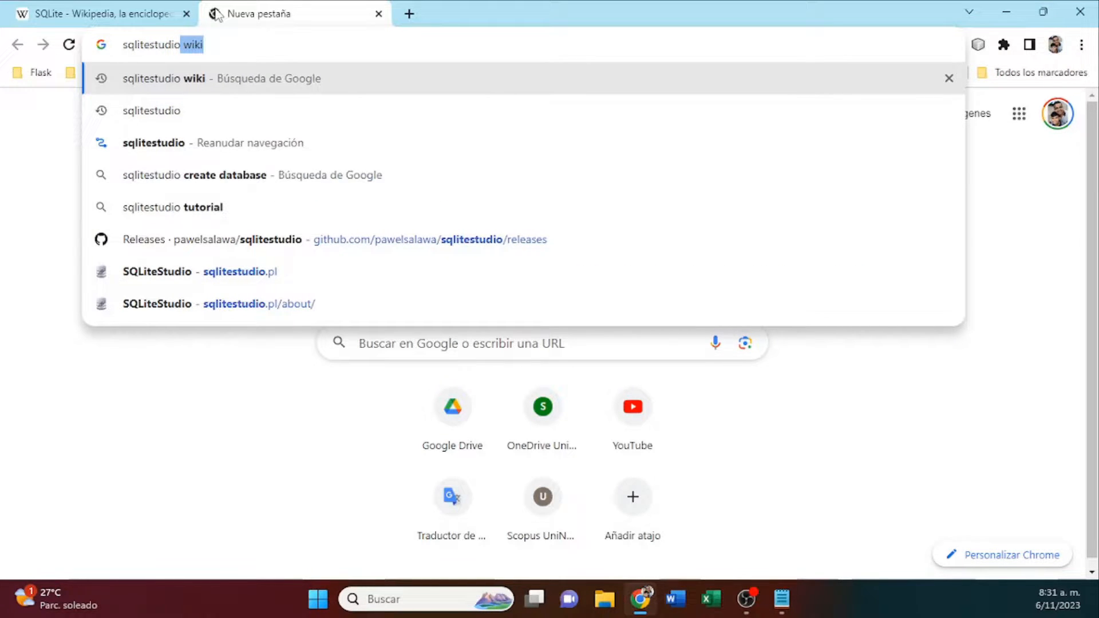
key("BackSpace")
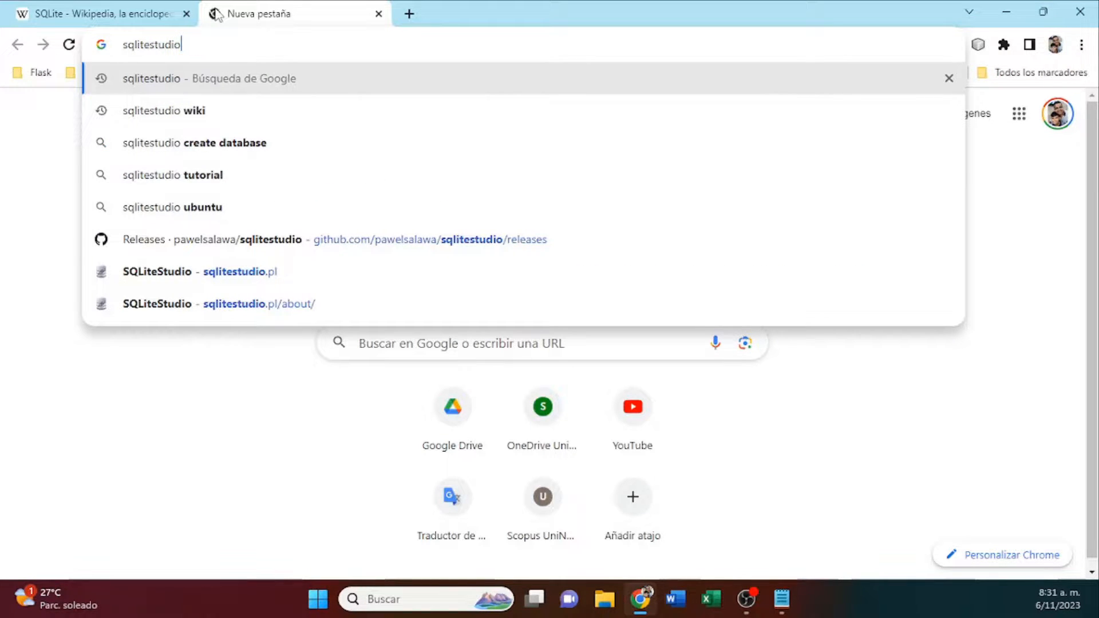
key("Return")
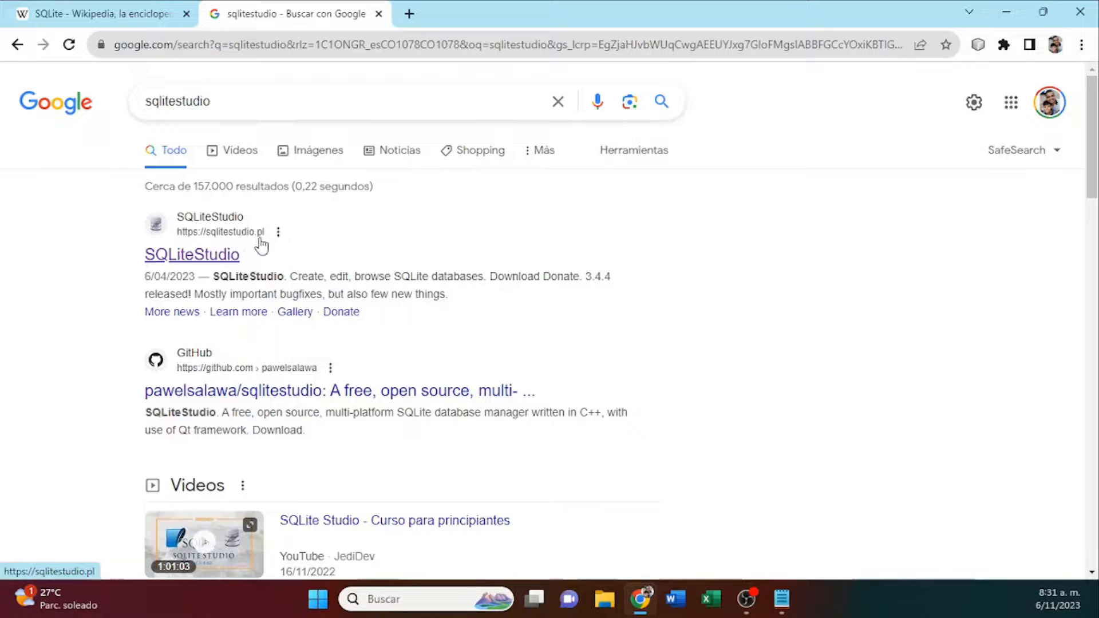
left_click(220, 256)
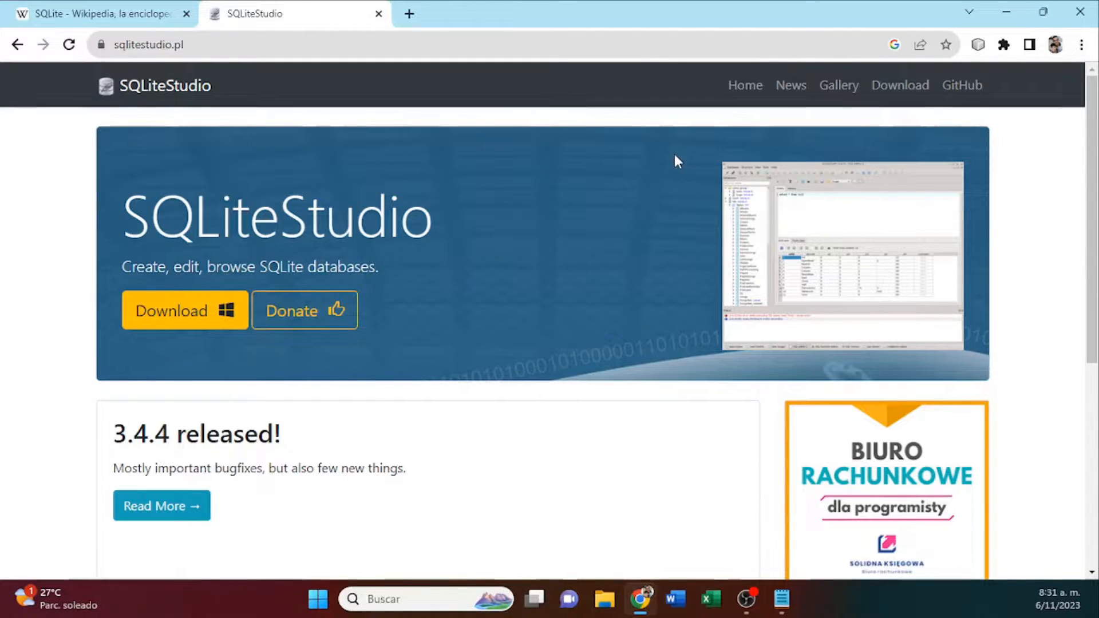
Read the SQLiteStudio site's About page on the project's purpose, checking back with the Wikipedia article on SQLite.
mouse_move(743, 93)
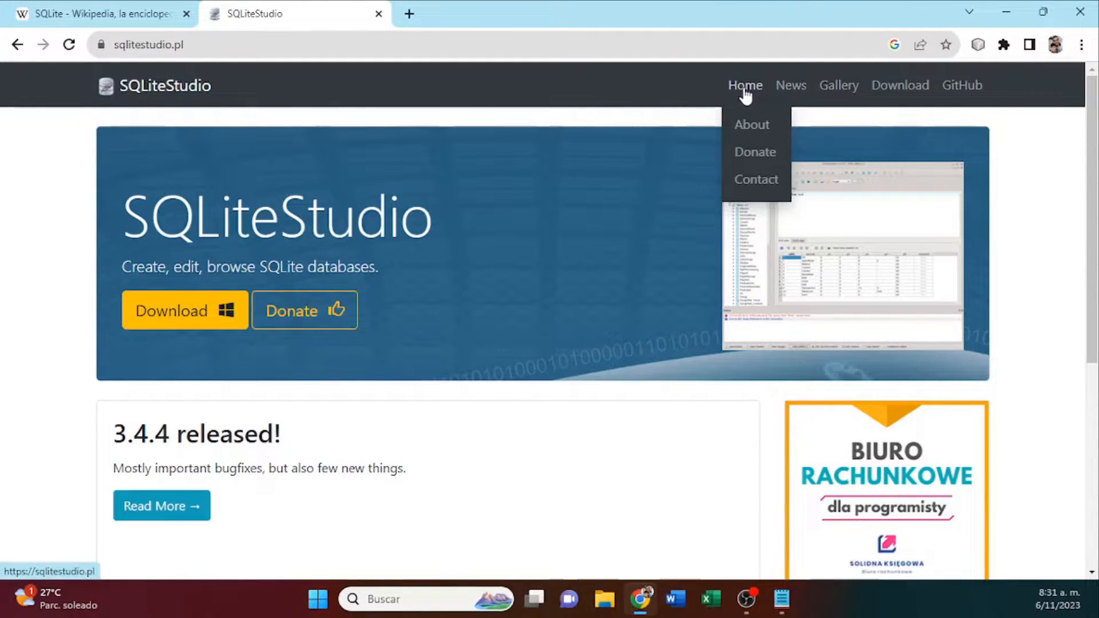
left_click(753, 129)
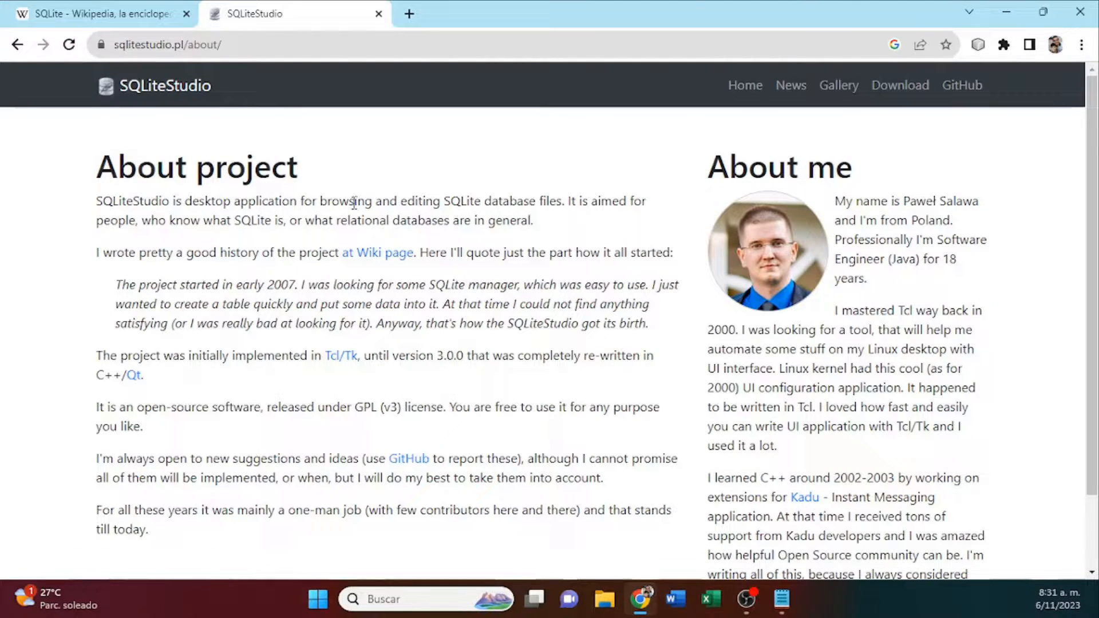
left_click_drag(354, 203, 561, 202)
double_click(472, 202)
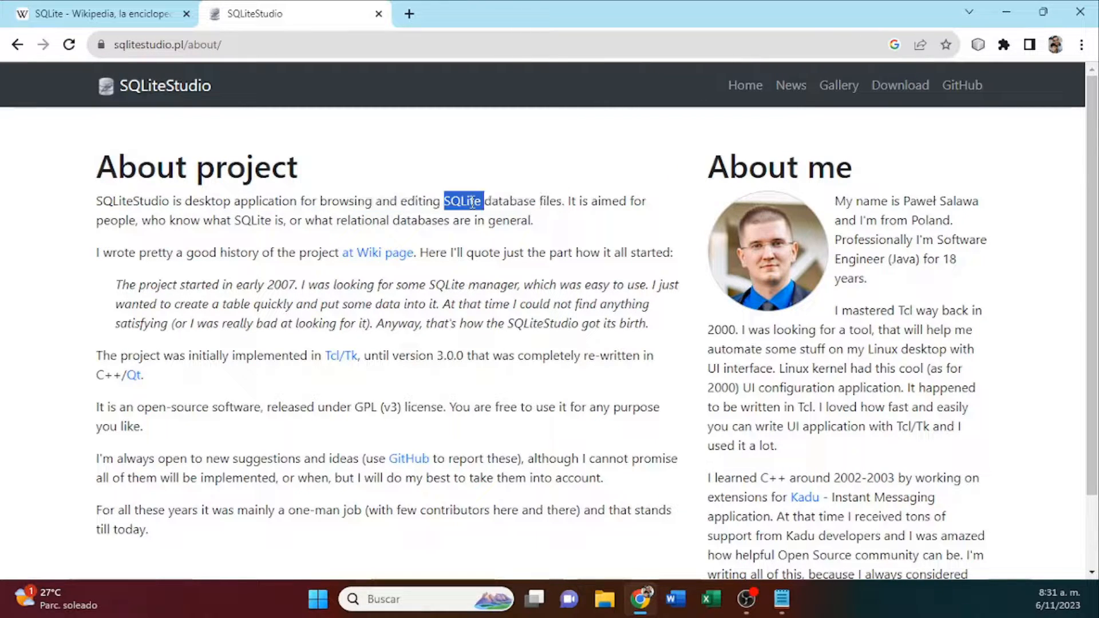
left_click(191, 22)
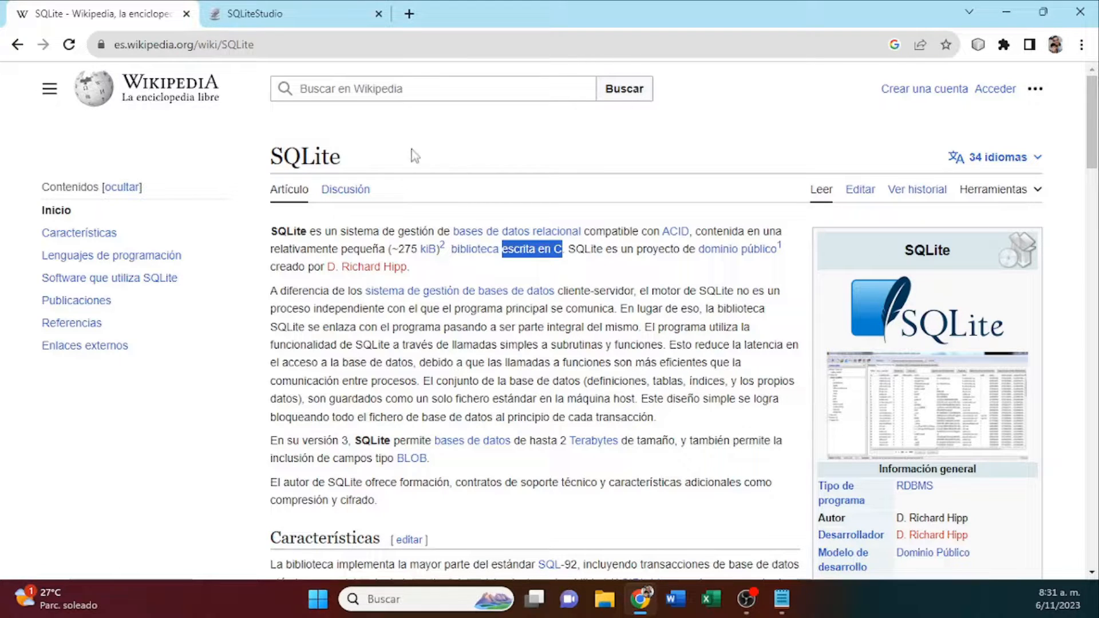
left_click(308, 14)
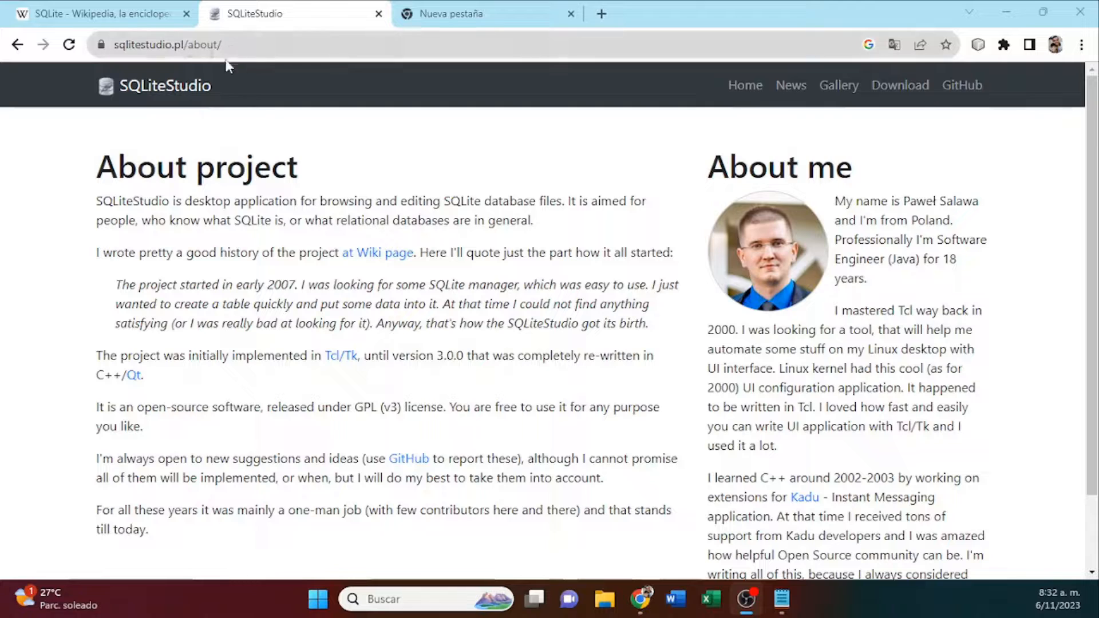
left_click(134, 88)
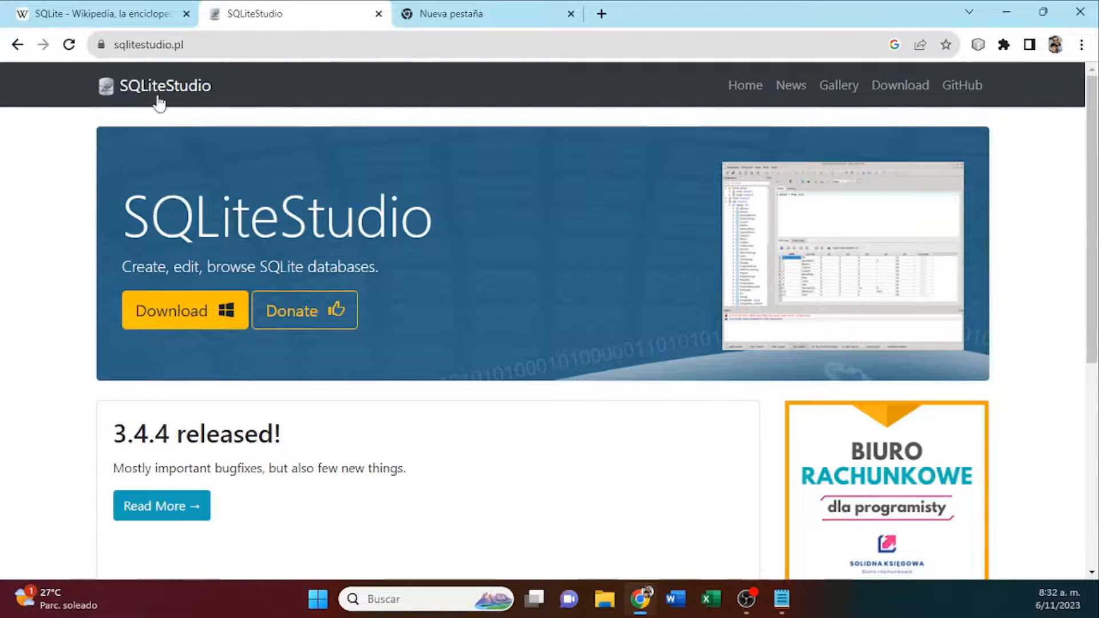
left_click(196, 314)
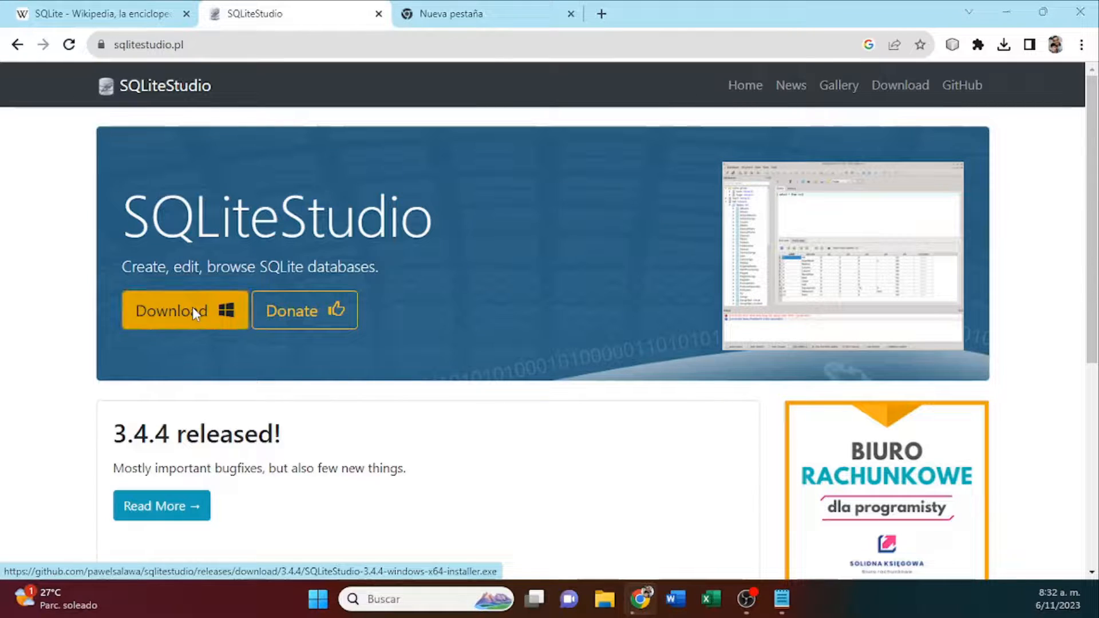
left_click(284, 304)
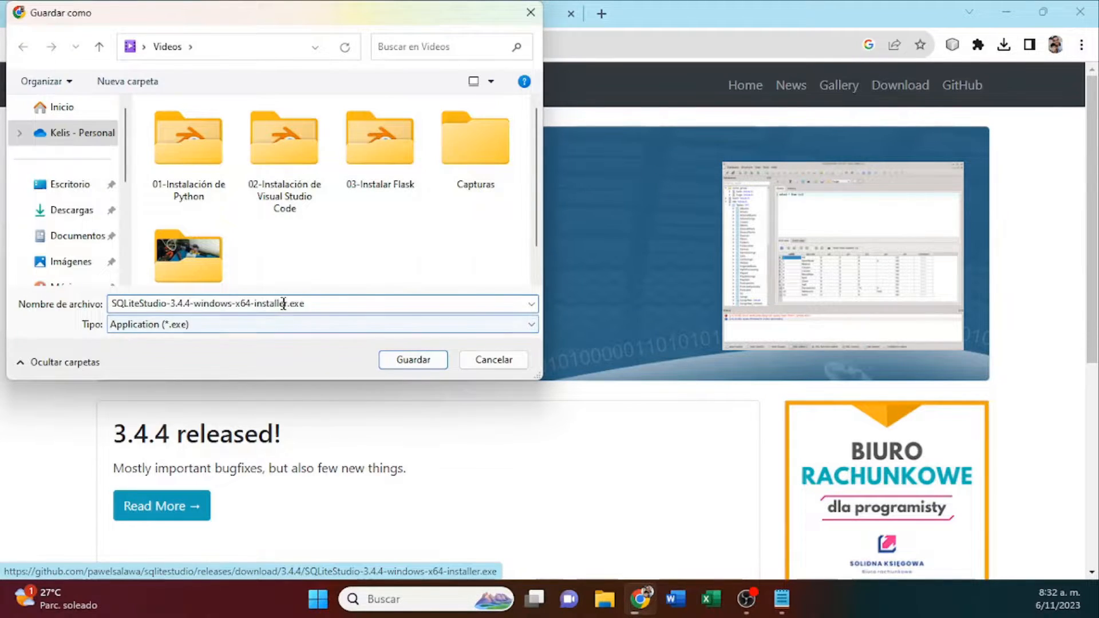
left_click_drag(326, 305, 89, 275)
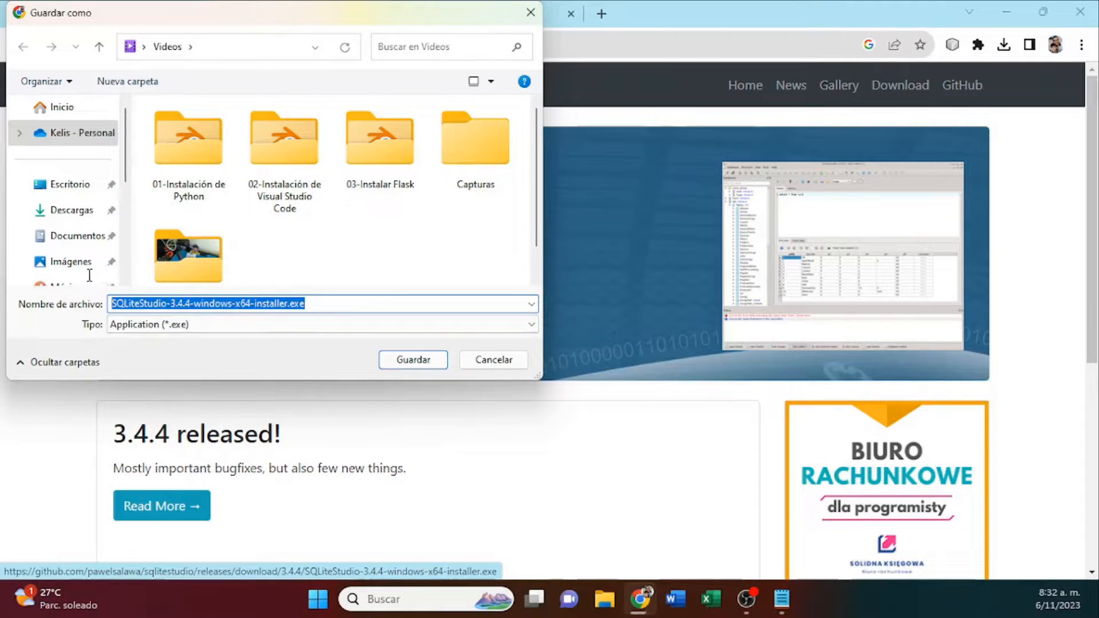
left_click(252, 301)
left_click_drag(252, 300, 286, 296)
key("alt+Tab")
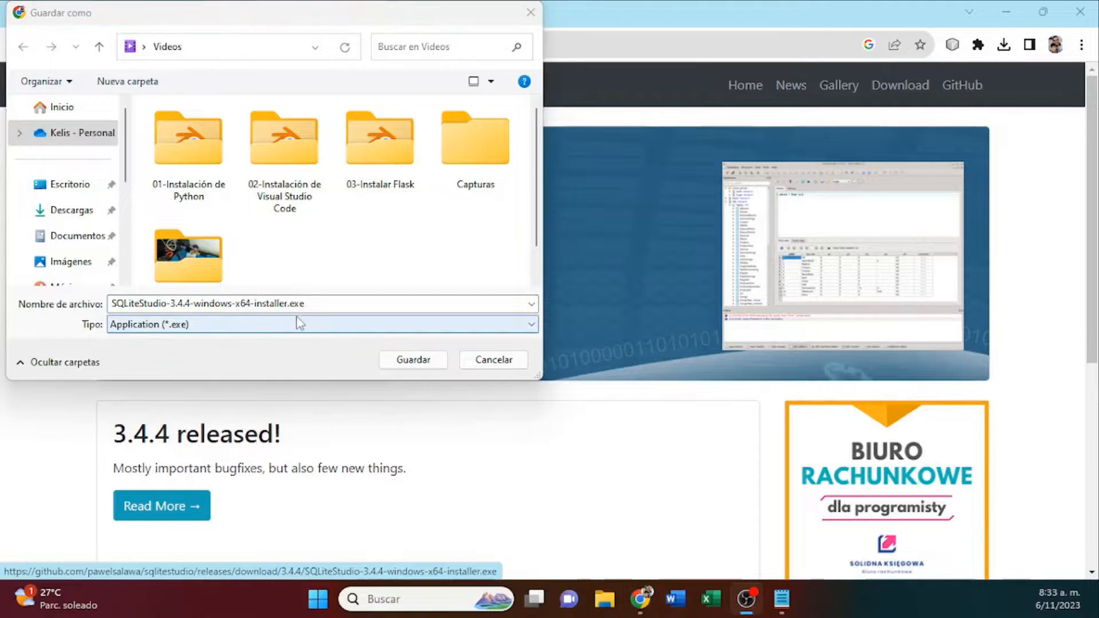
left_click(323, 306)
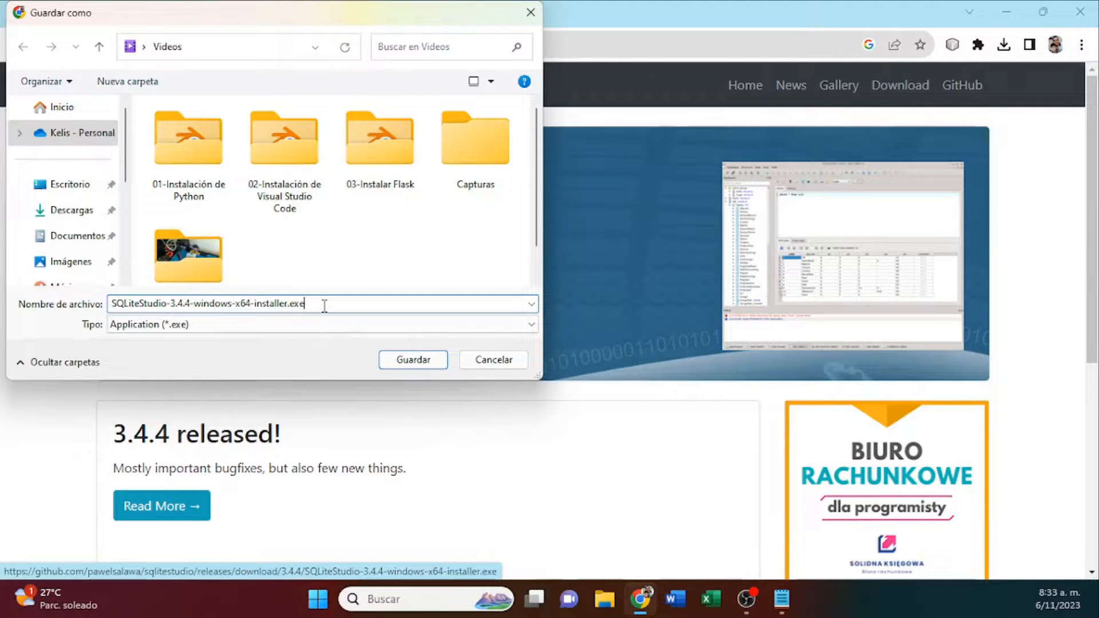
left_click(501, 364)
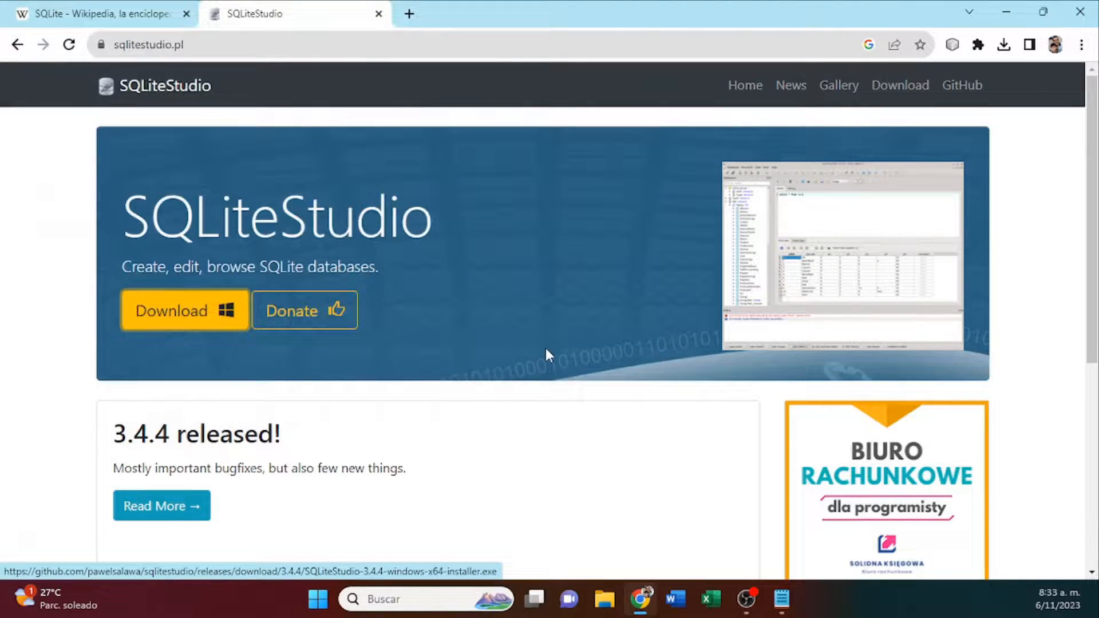
Open the SQLiteStudio releases page and compare the Portable and Installer packages for Windows x64 in the 3.4.4 release.
left_click(902, 88)
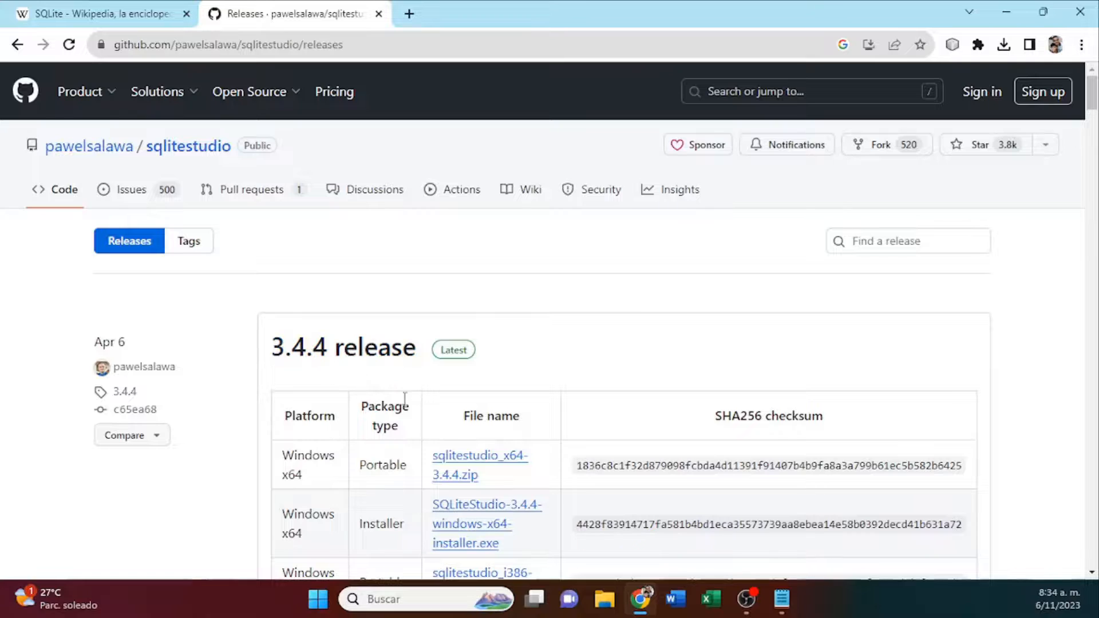
scroll(366, 394, "down", 1)
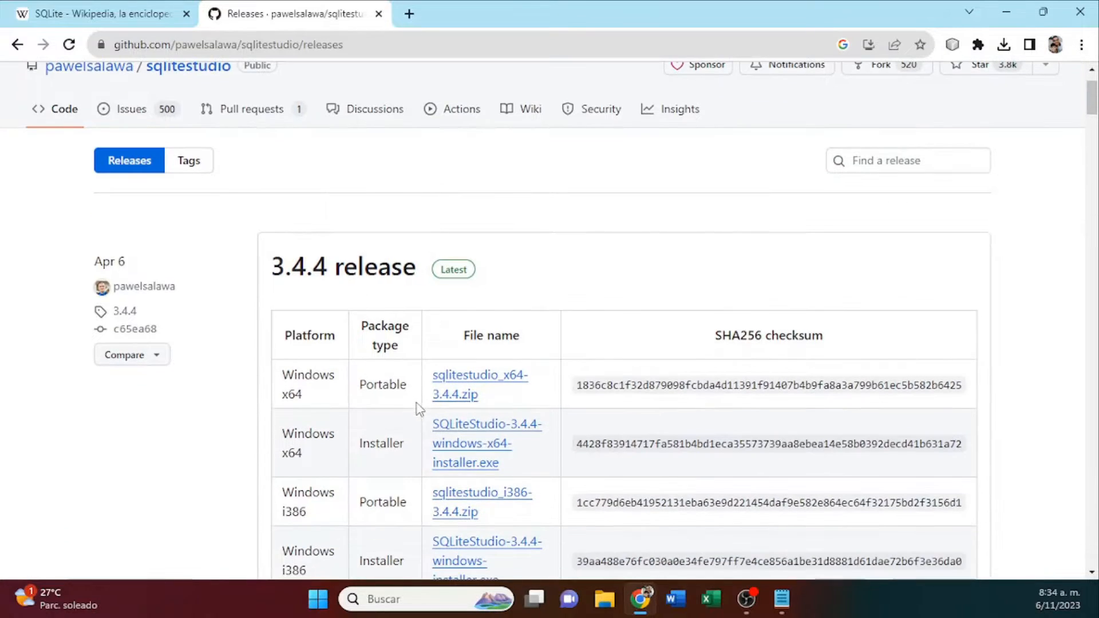
double_click(388, 387)
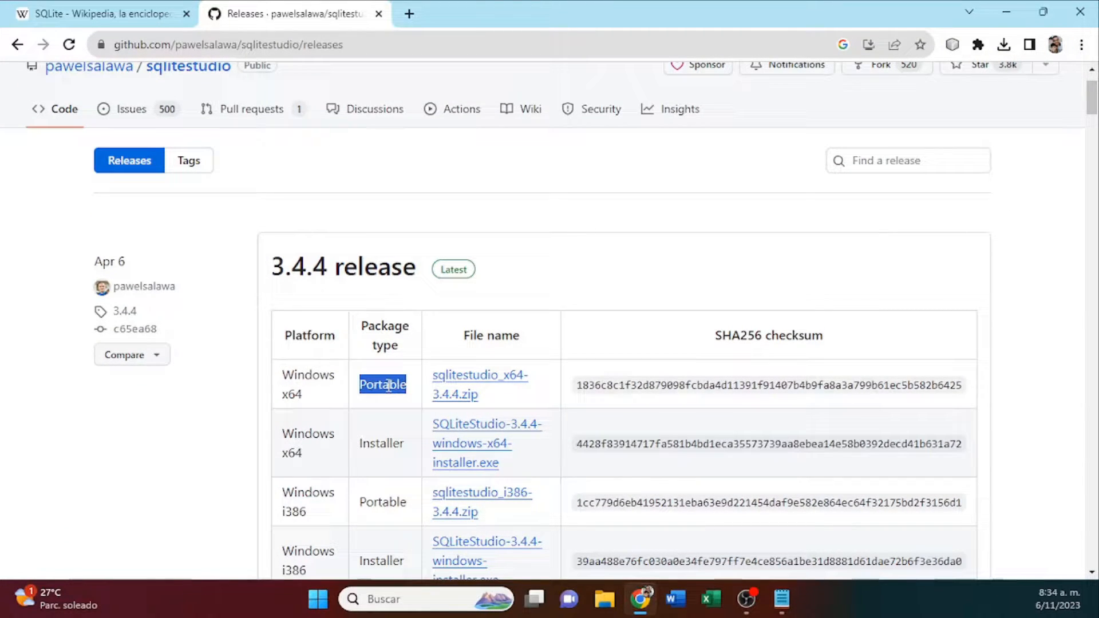
double_click(379, 444)
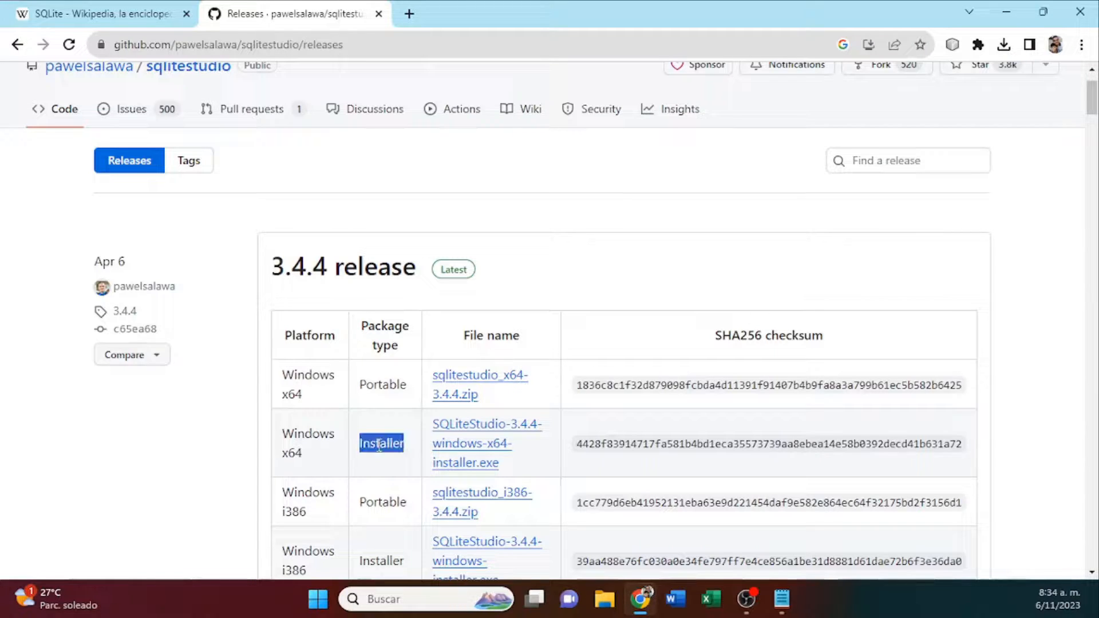
double_click(383, 383)
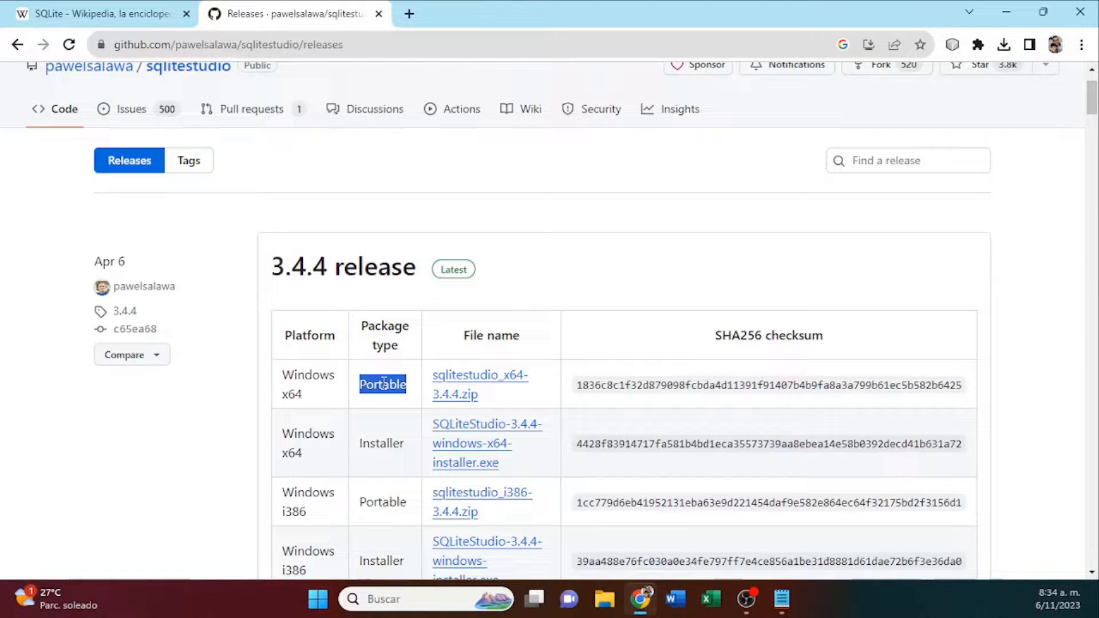
double_click(389, 443)
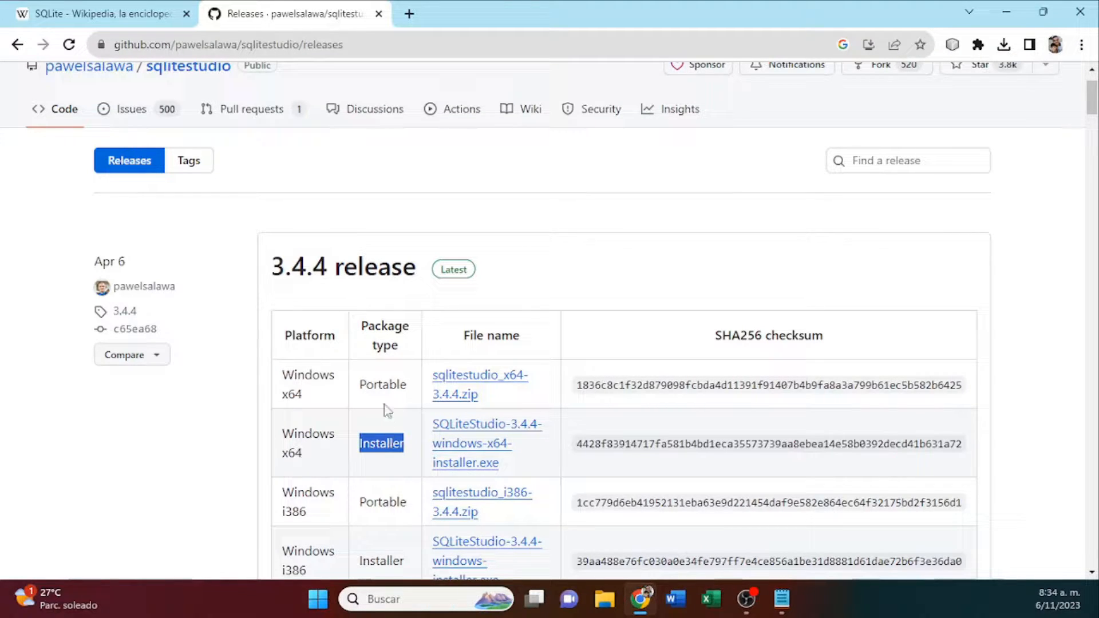
Download the portable Windows x64 package sqlitestudio_x64-3.4.4.zip to the Videos folder and show the file in File Explorer.
double_click(383, 381)
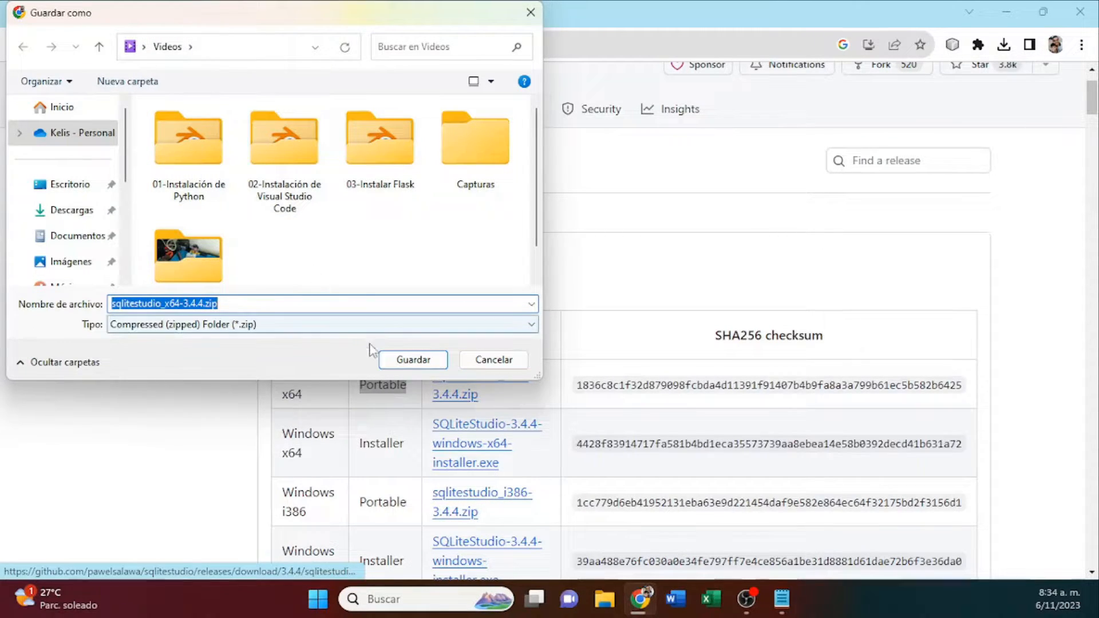
left_click(416, 368)
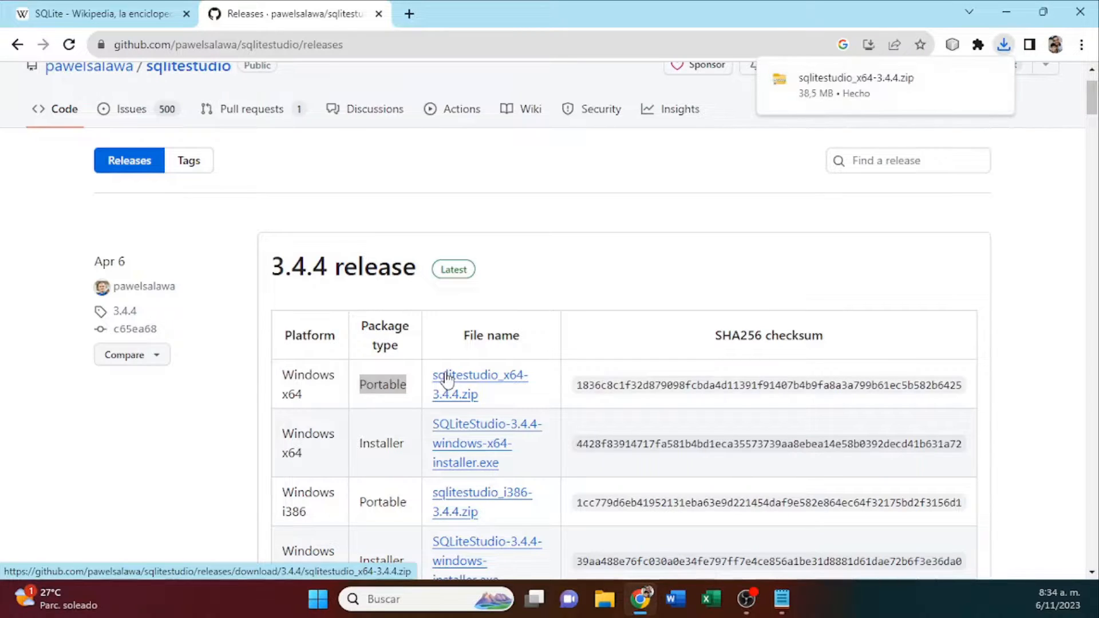
mouse_move(935, 87)
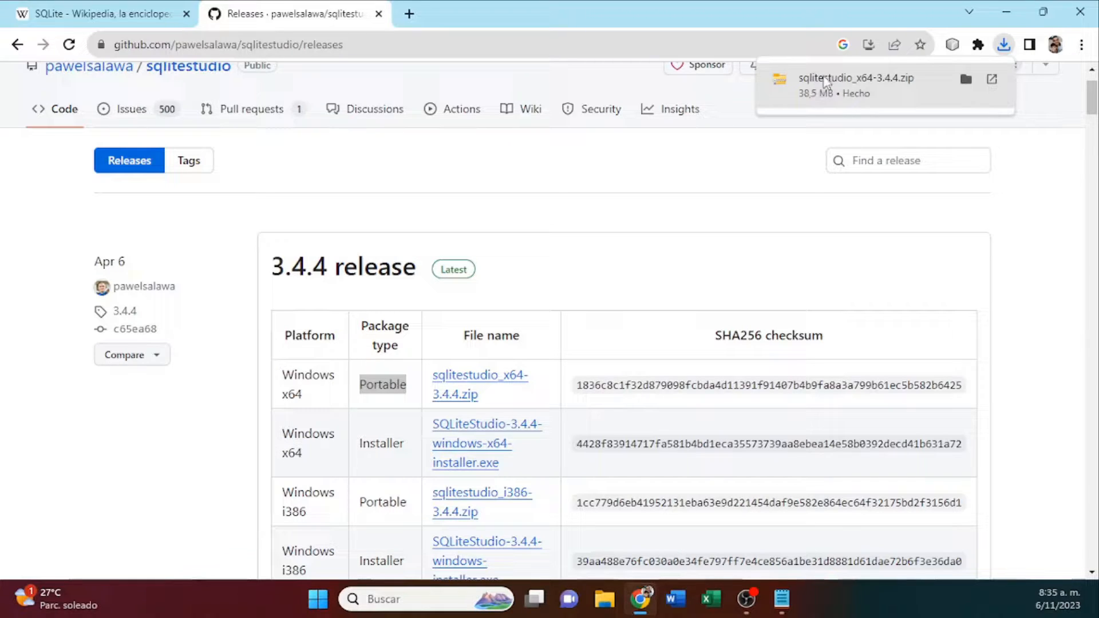
left_click(966, 80)
left_click(966, 82)
left_click(966, 81)
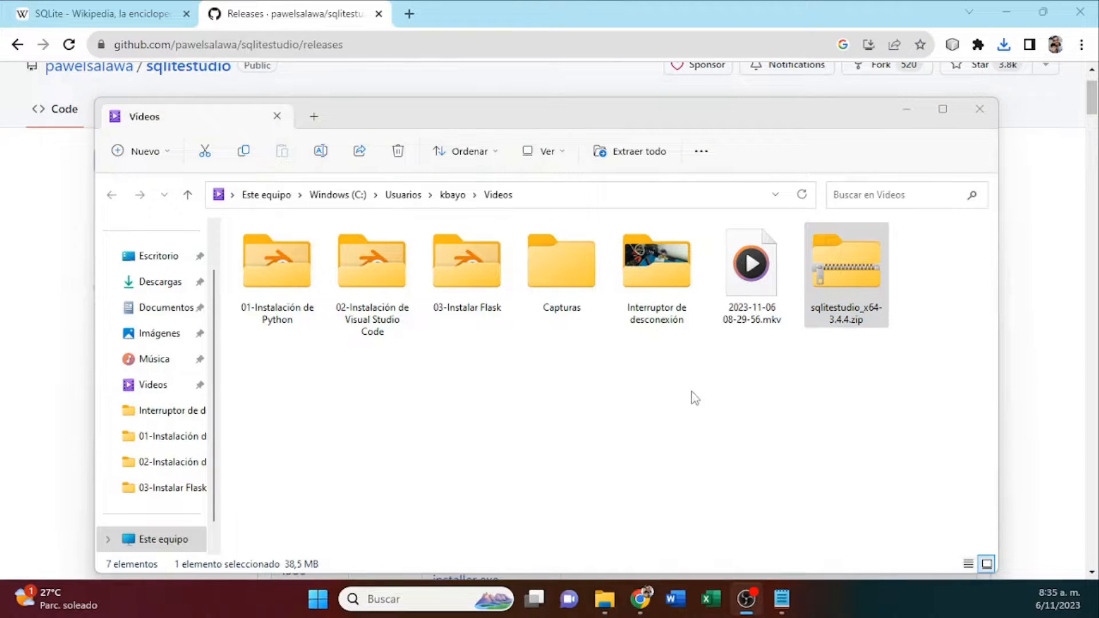
Extract sqlitestudio_x64-3.4.4.zip into a sqlitestudio_x64-3.4.4 folder inside Videos, showing the extracted files on completion.
left_click(847, 269)
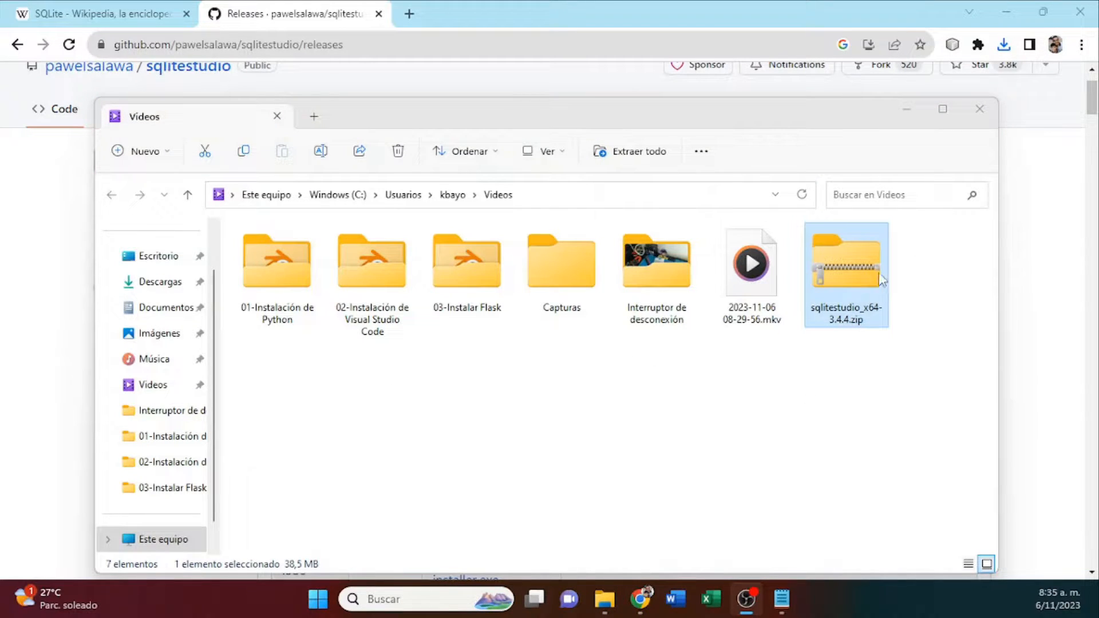
right_click(843, 275)
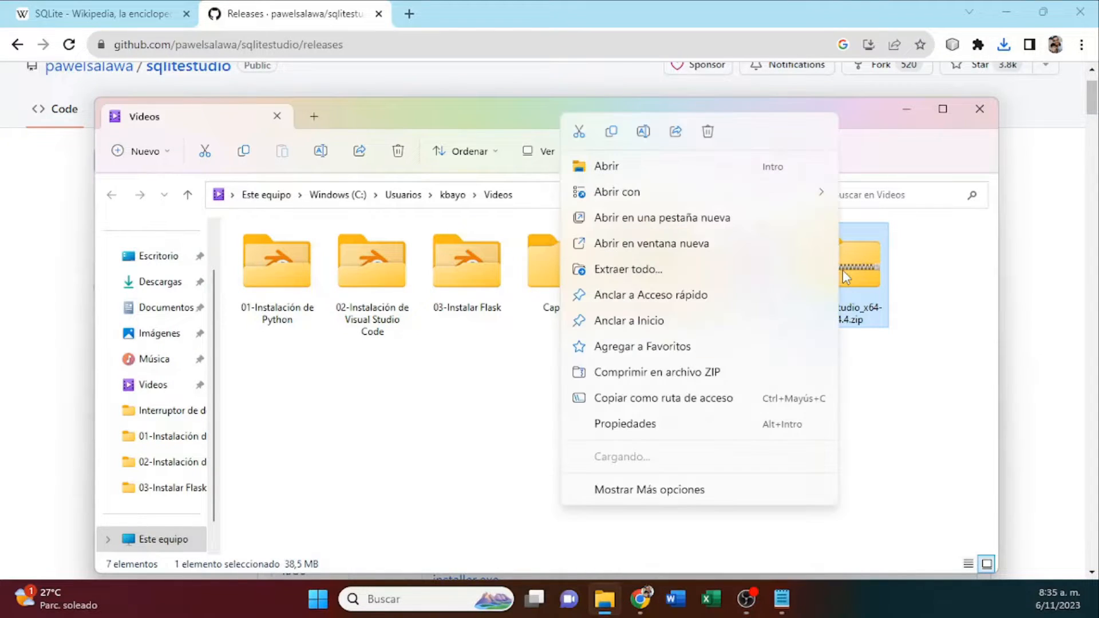
left_click(636, 269)
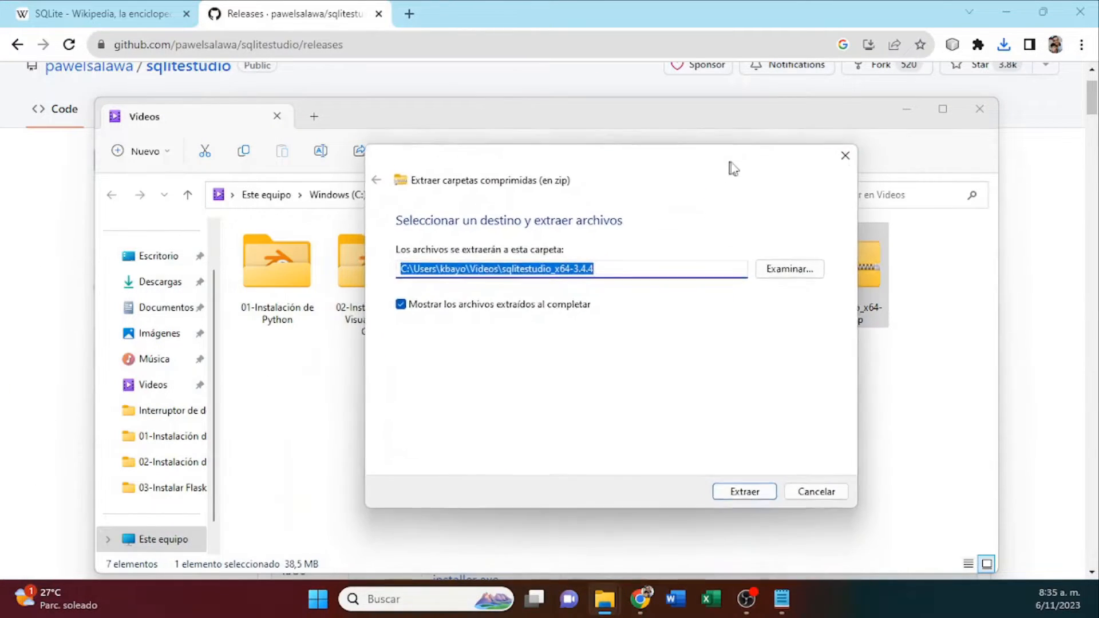
left_click(757, 488)
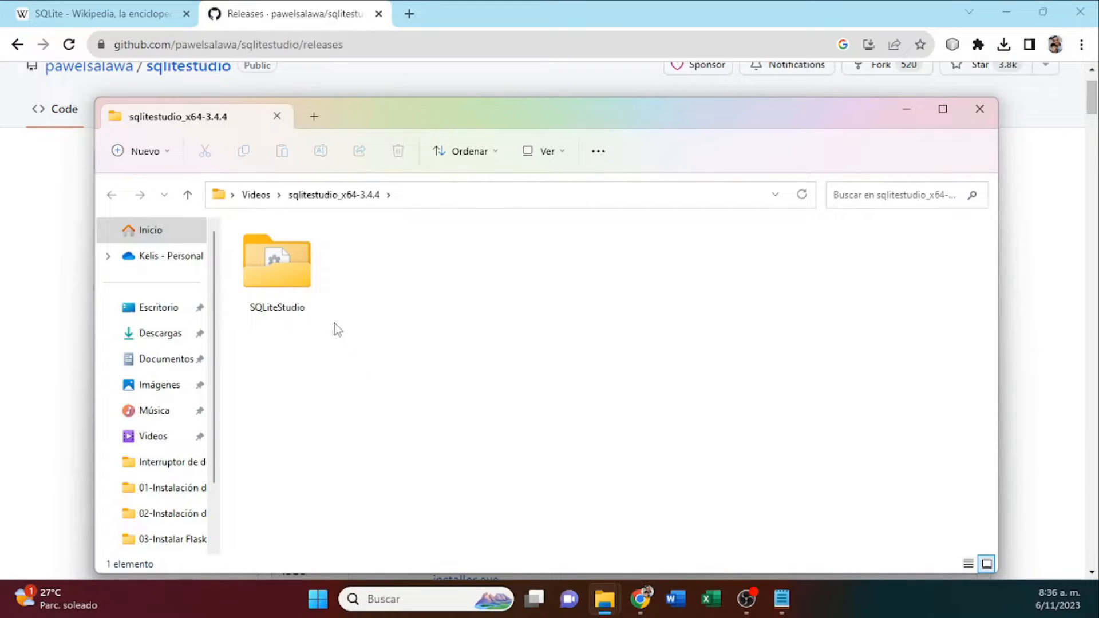
Check the size and contents of the extracted SQLiteStudio folder in its properties.
left_click(287, 276)
right_click(287, 276)
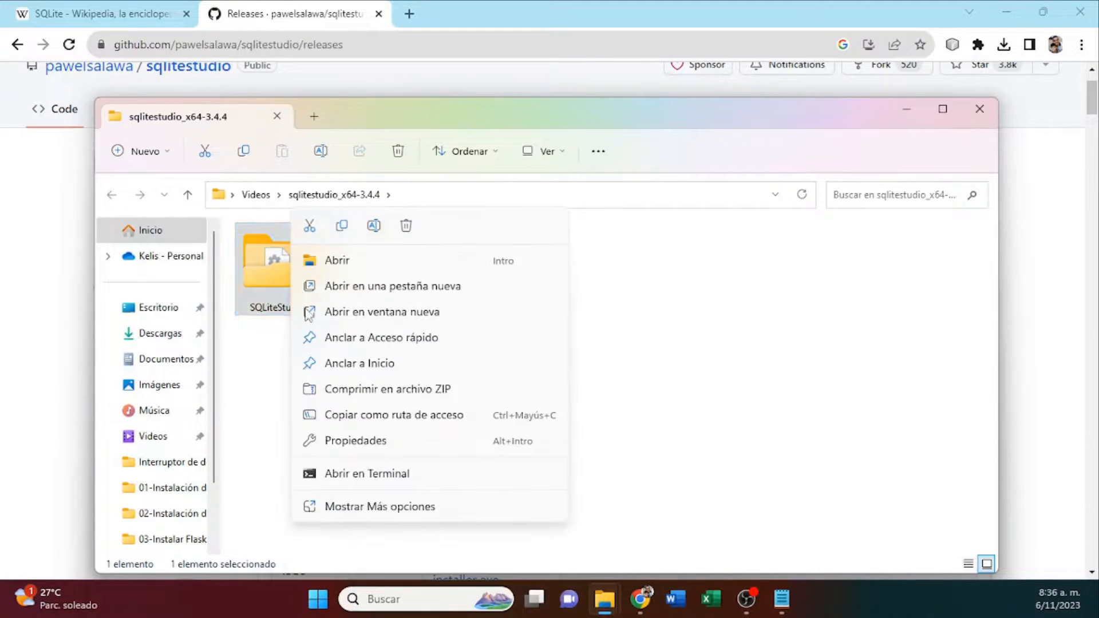
left_click(373, 441)
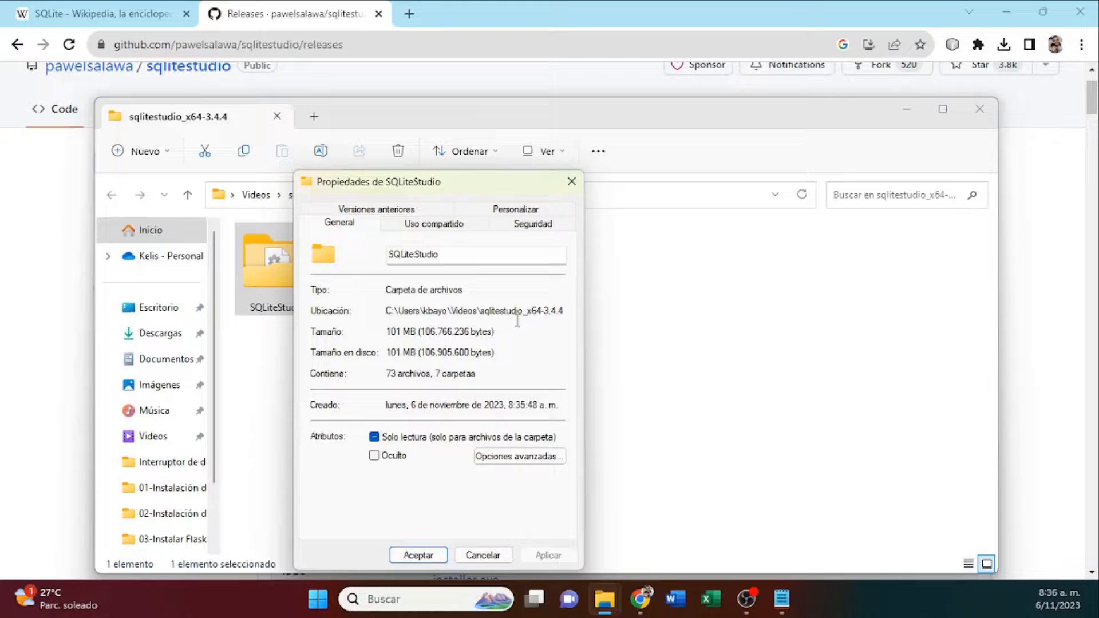
left_click(571, 181)
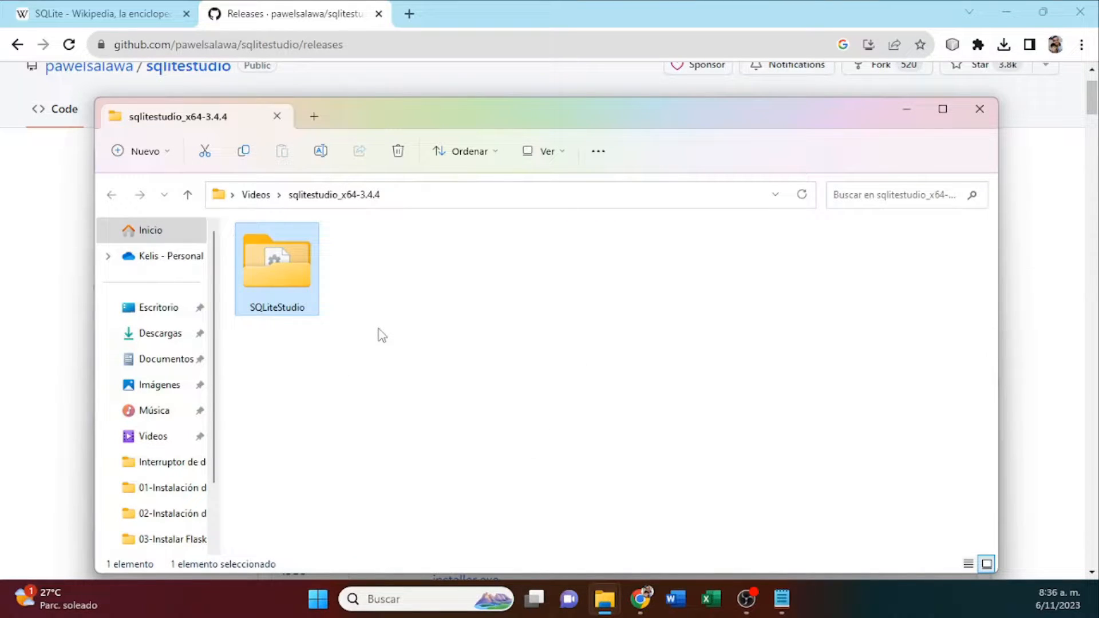
Move the extracted SQLiteStudio folder to Archivos de programa on drive C:, granting administrator permission for the move.
right_click(287, 271)
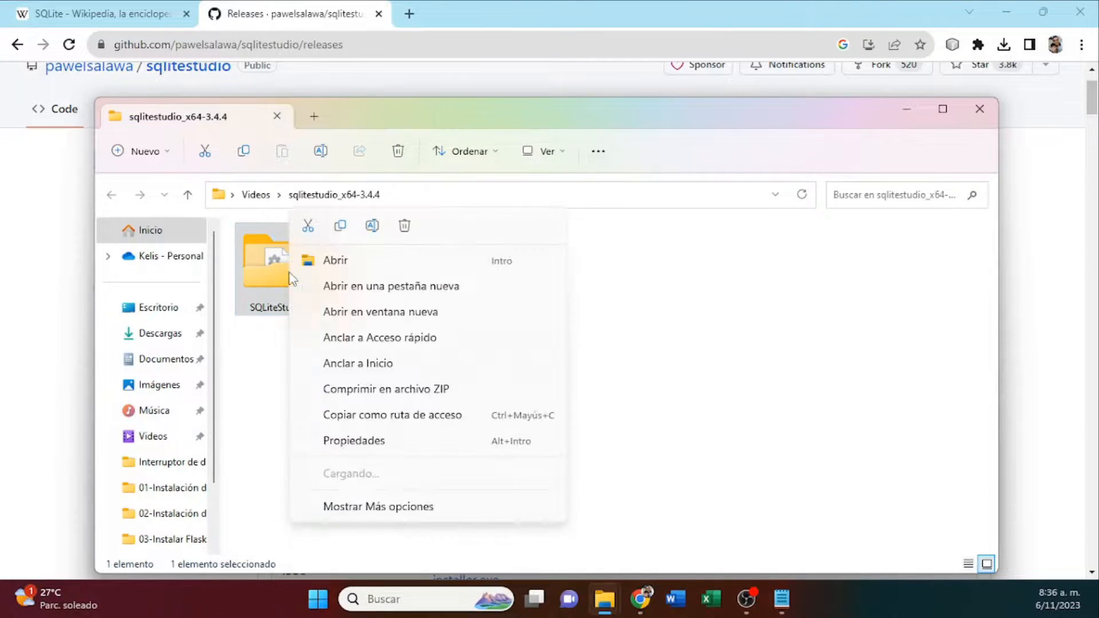
left_click(308, 225)
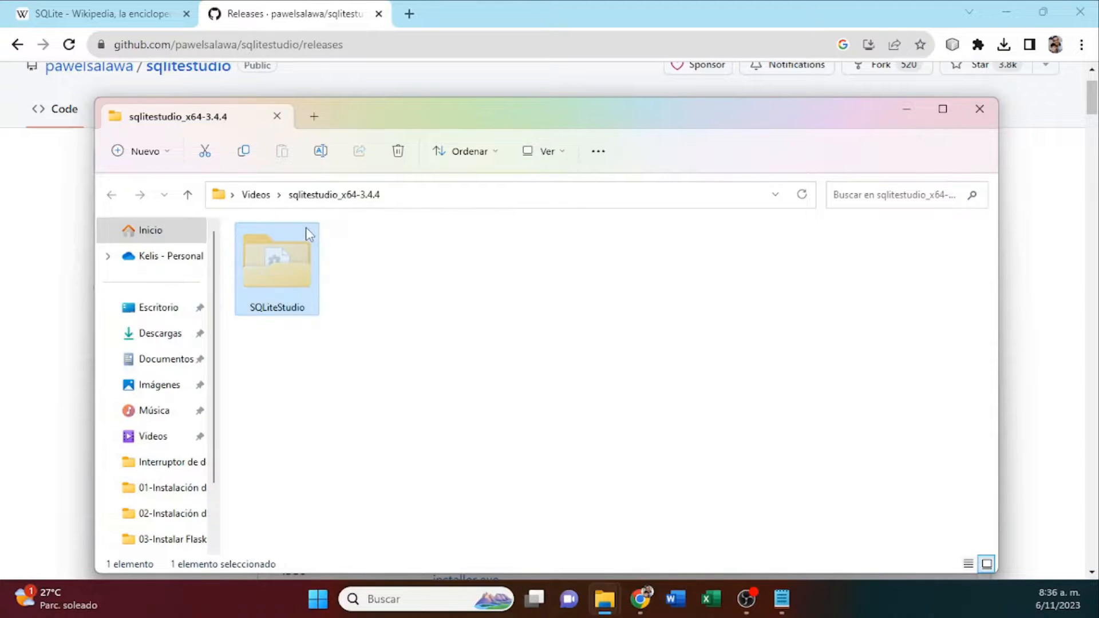
scroll(218, 336, "down", 3)
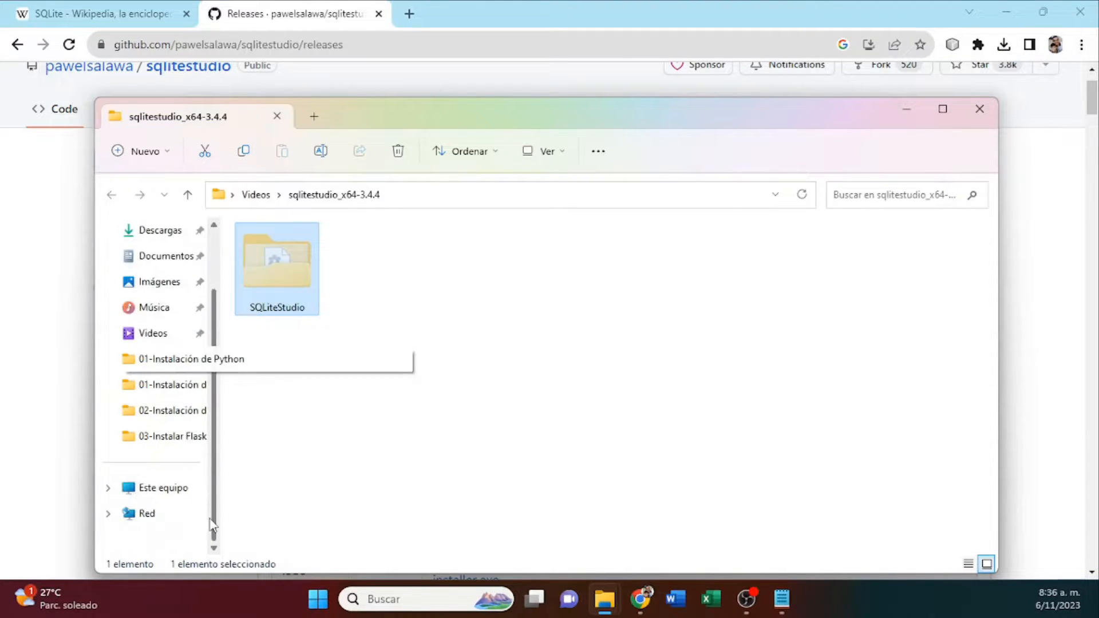
left_click(180, 488)
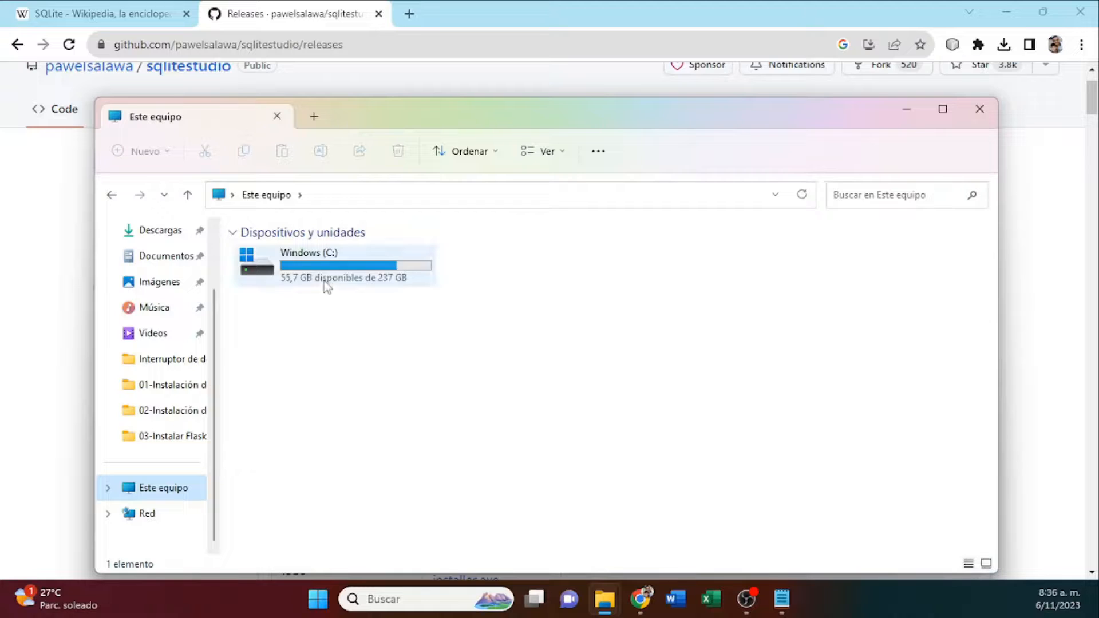
left_click(335, 269)
double_click(336, 269)
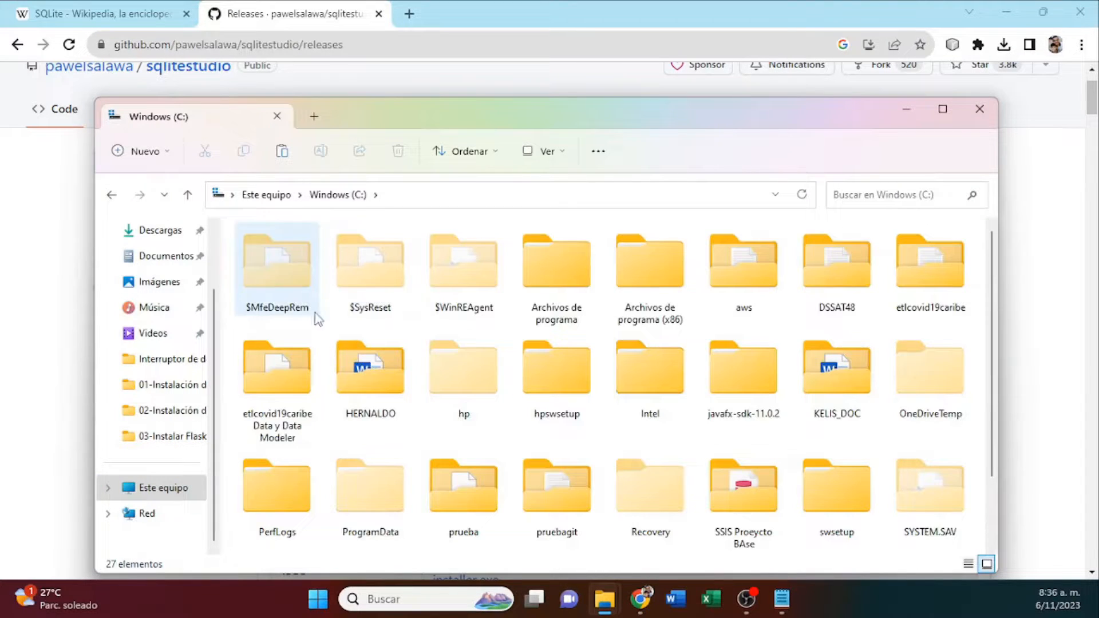
double_click(576, 272)
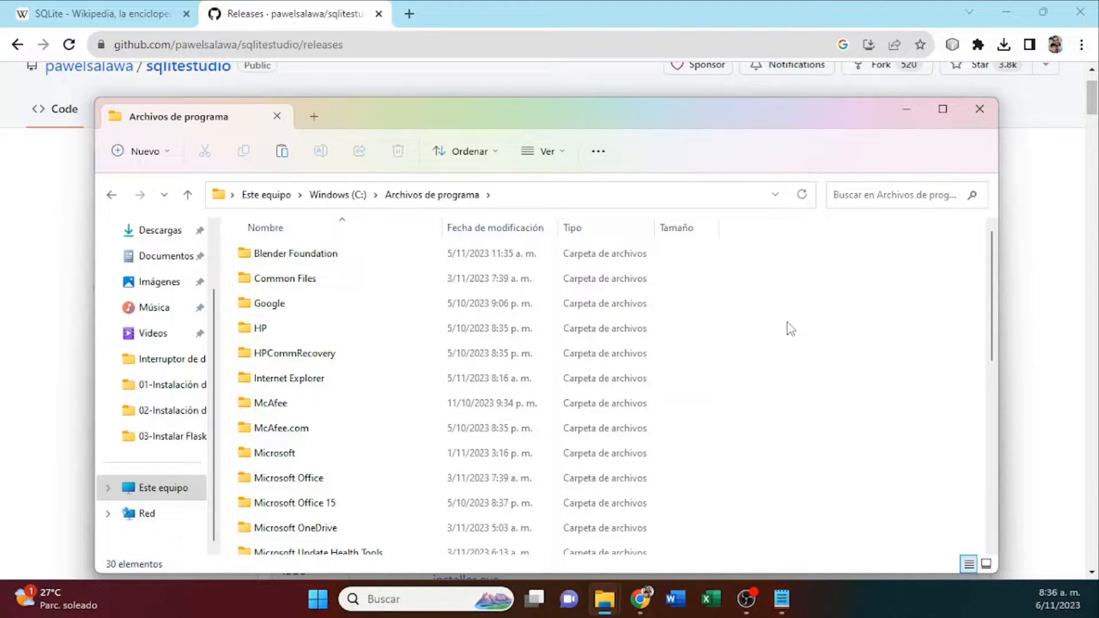
right_click(791, 331)
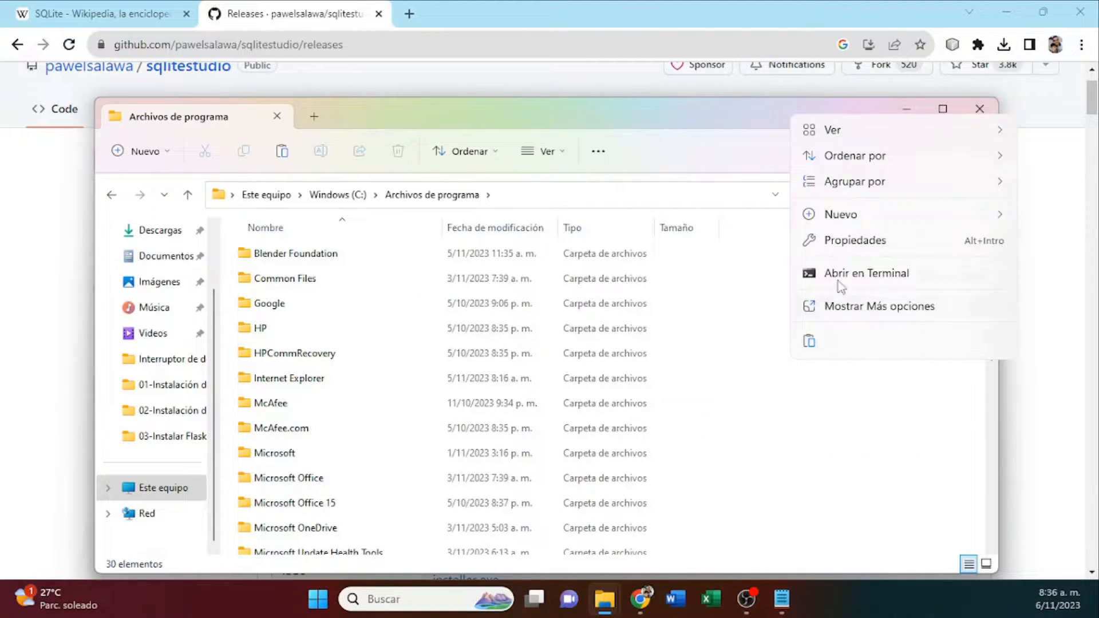
left_click(810, 342)
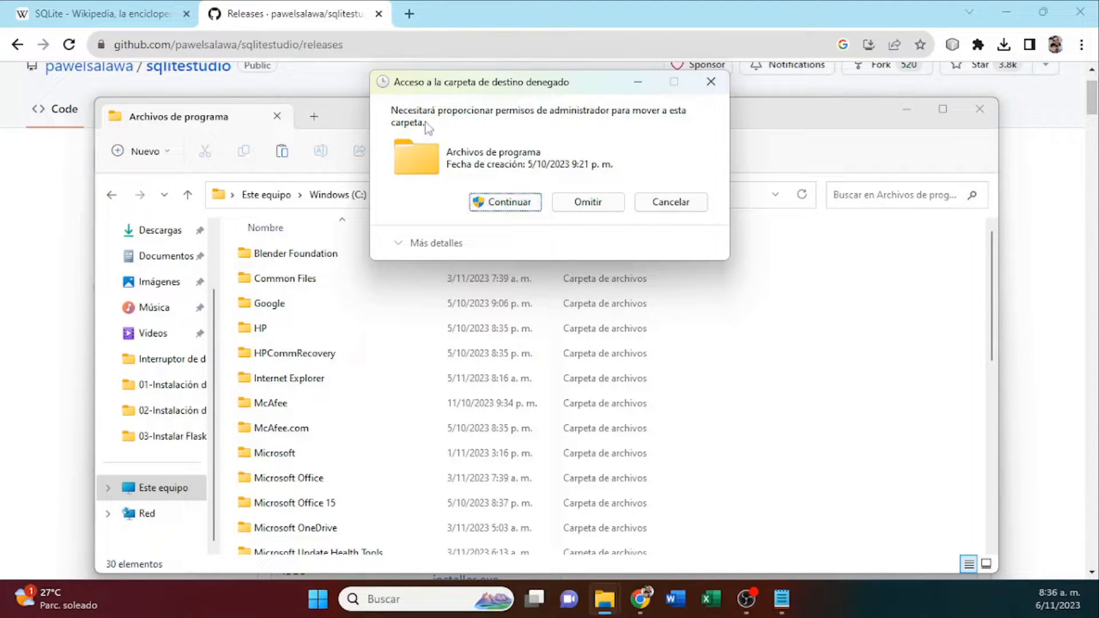
left_click(507, 202)
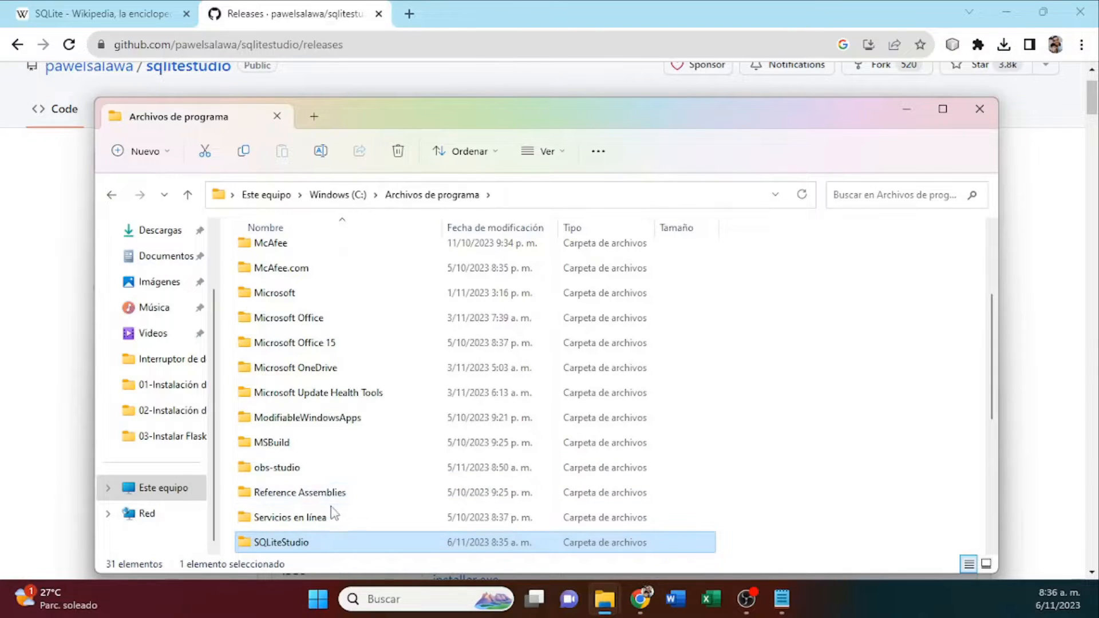
Open the SQLiteStudio folder in Archivos de programa and launch SQLiteStudio.exe.
scroll(334, 512, "down", 2)
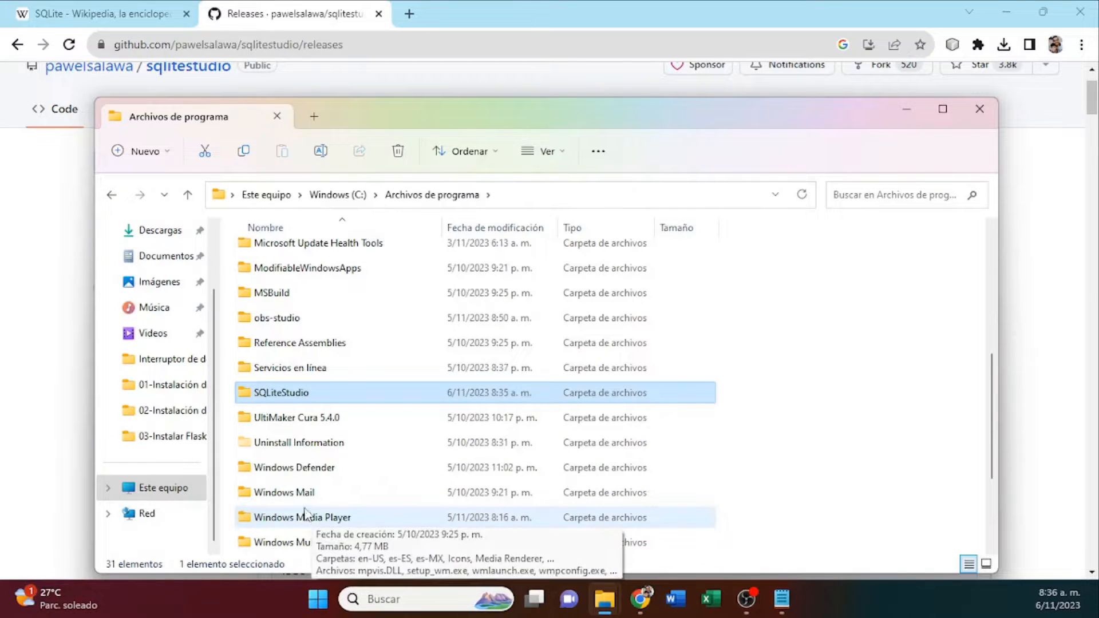
double_click(289, 393)
scroll(324, 440, "down", 5)
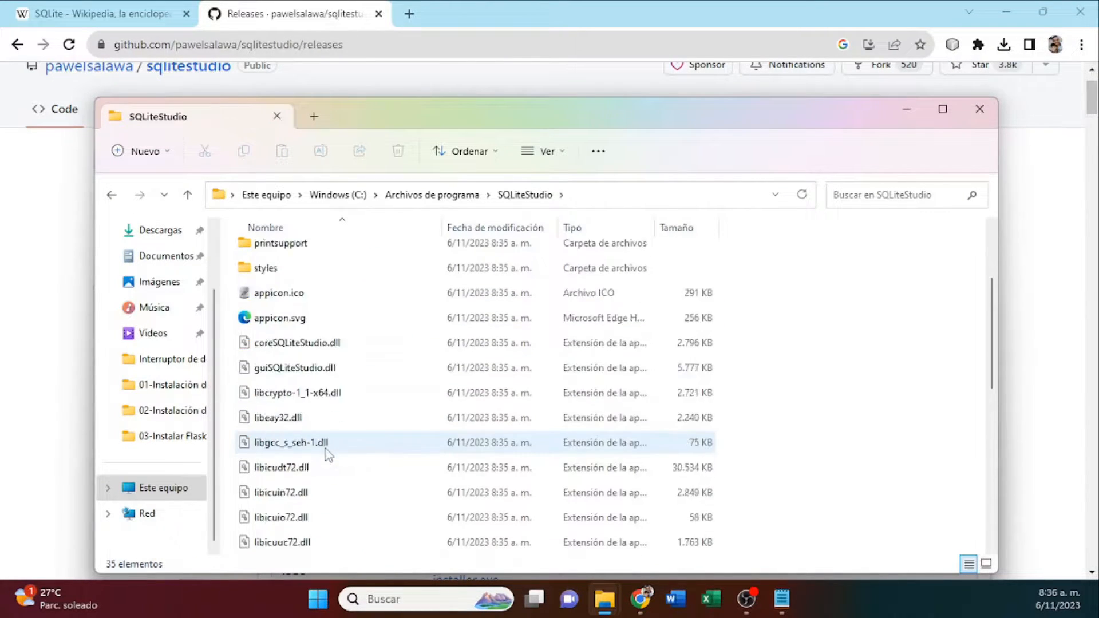
scroll(323, 400, "up", 6)
scroll(319, 343, "down", 7)
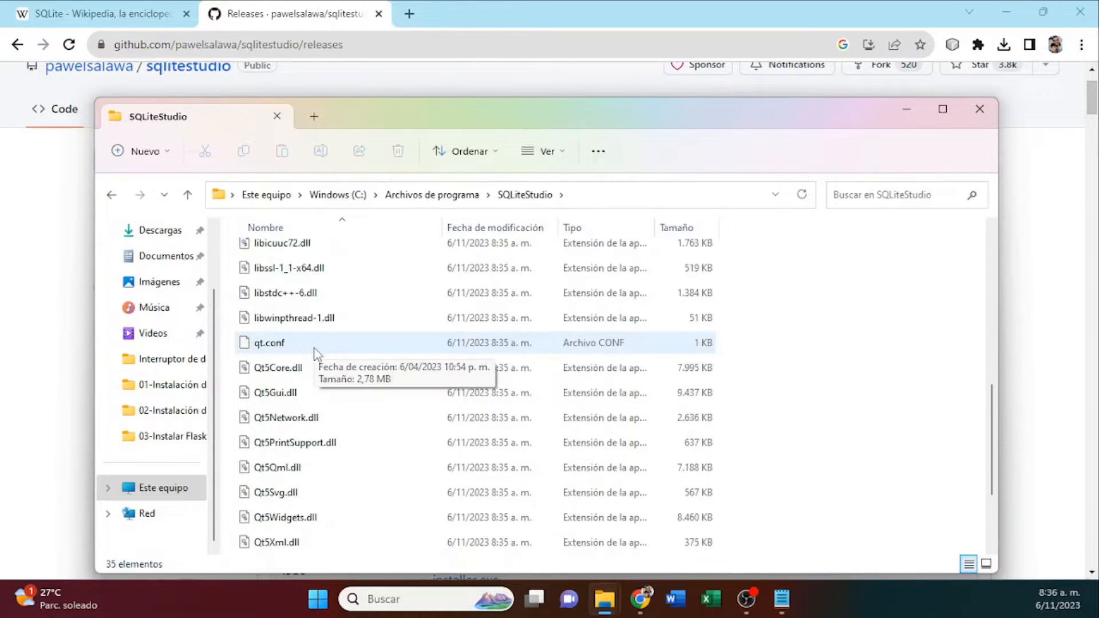
left_click(314, 475)
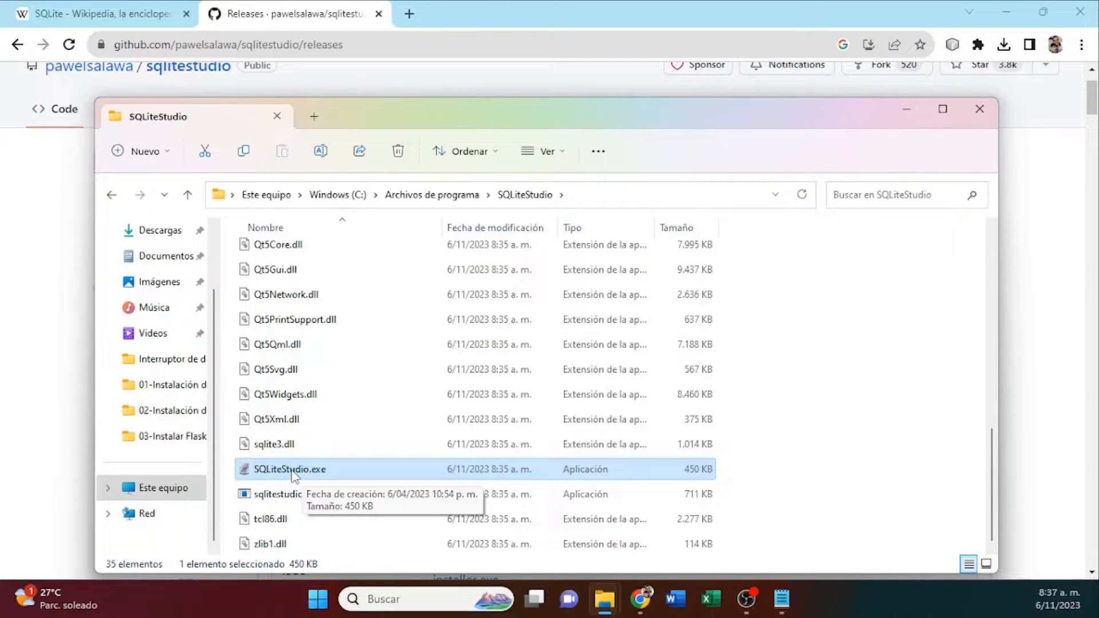
double_click(293, 471)
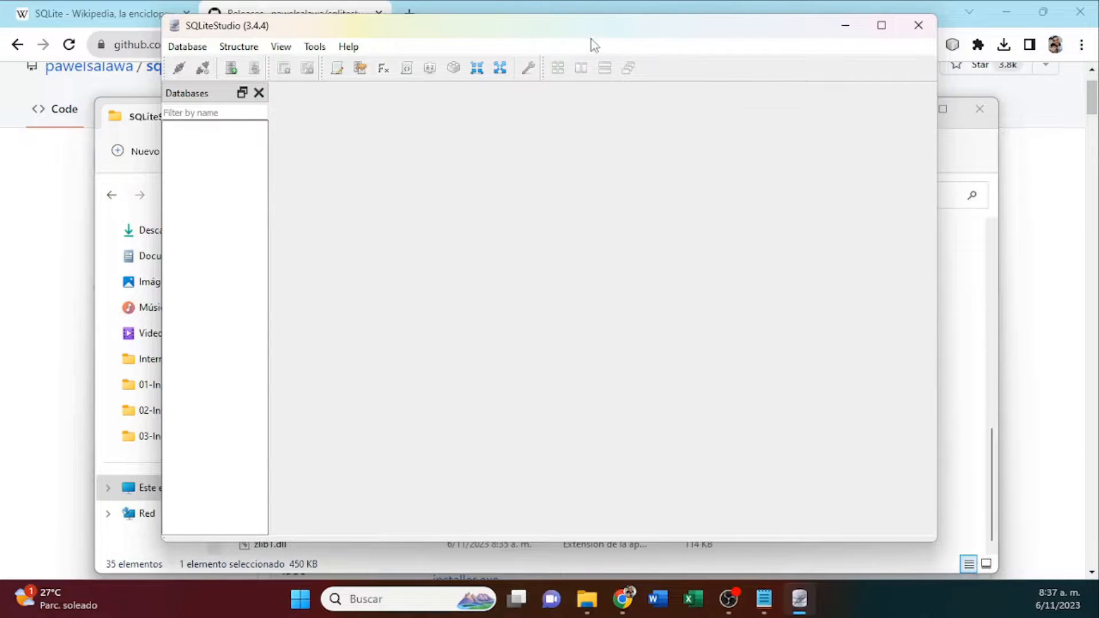
left_click_drag(589, 27, 617, 39)
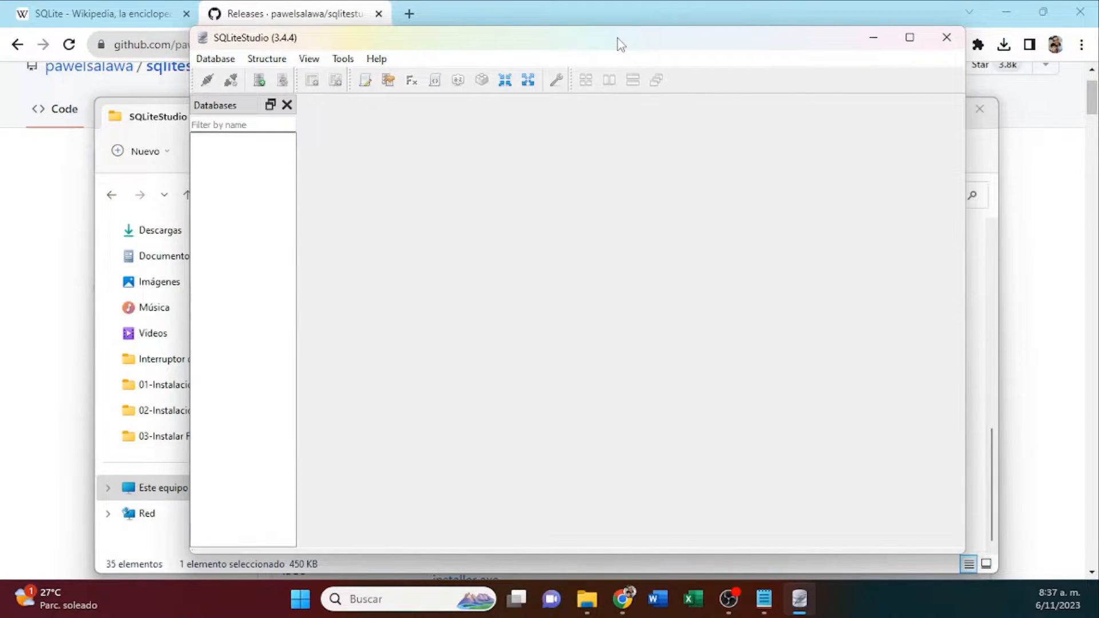
Return to the SQLiteStudio program folder and pin SQLiteStudio.exe to Start.
left_click(976, 140)
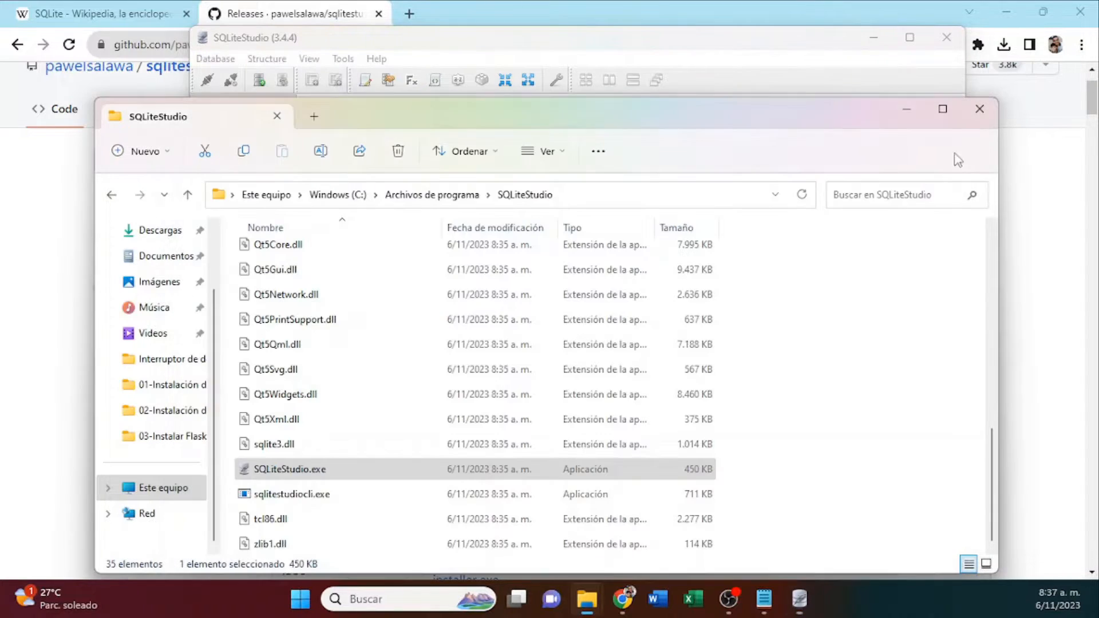
right_click(297, 474)
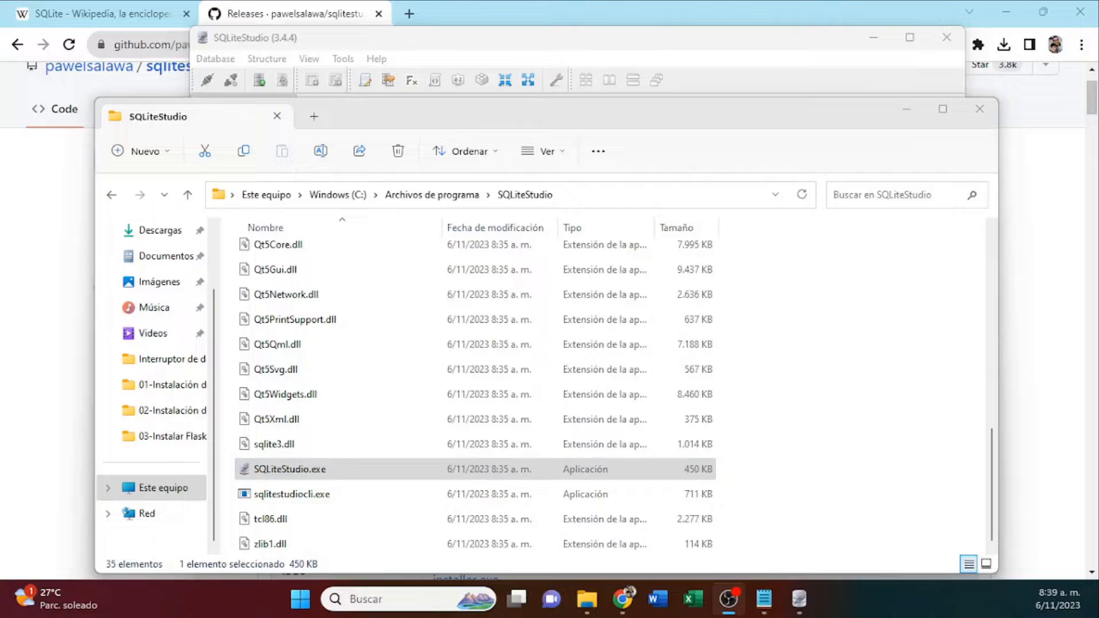
left_click(314, 469)
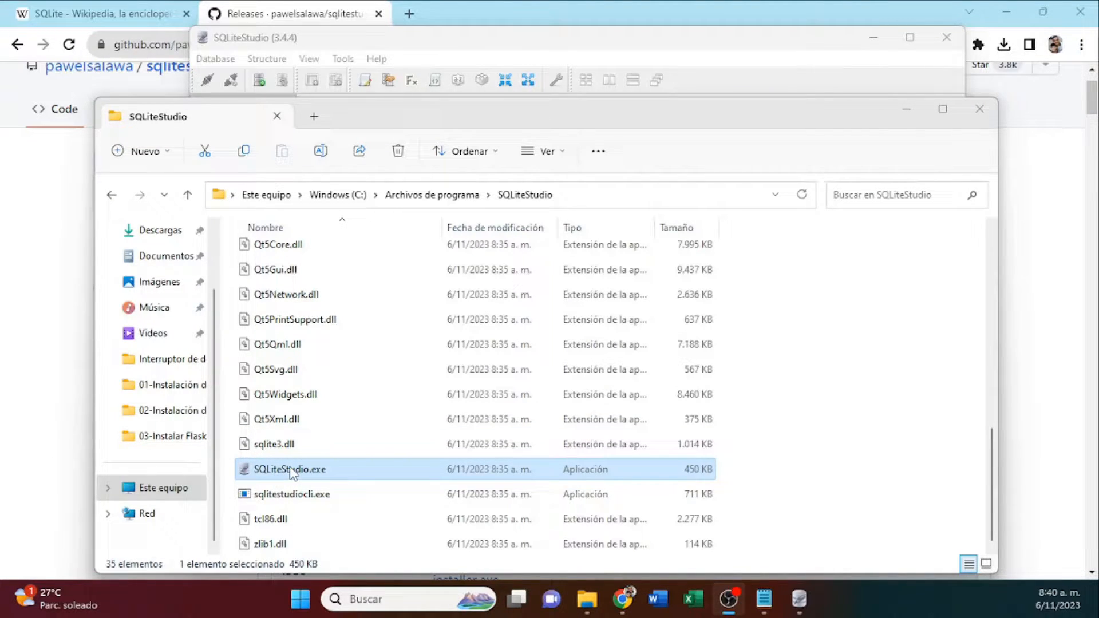
right_click(290, 470)
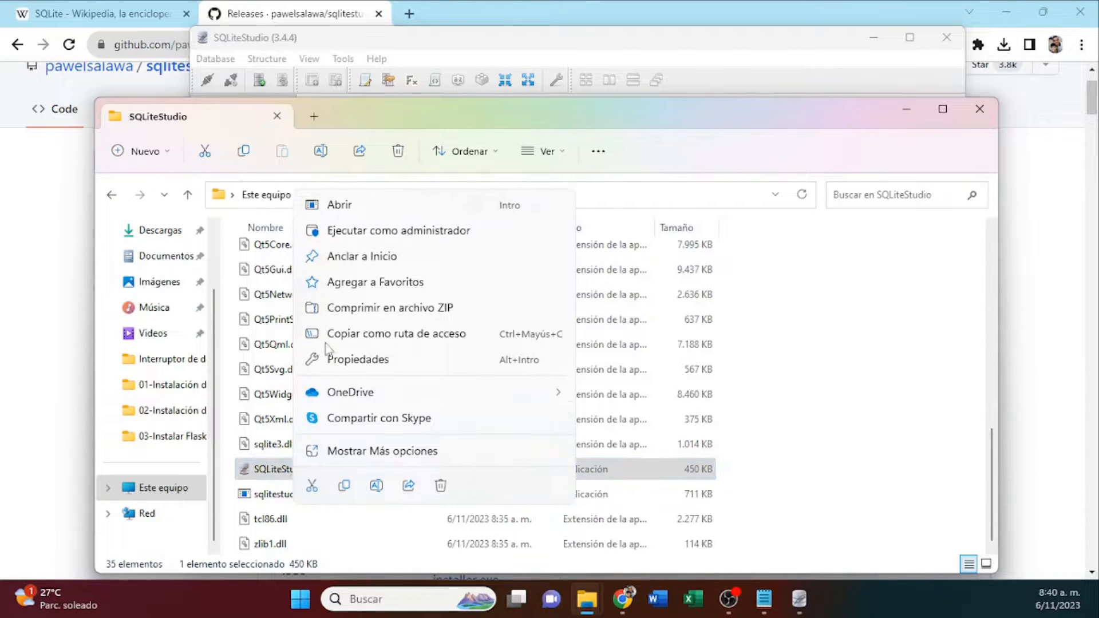
left_click(361, 257)
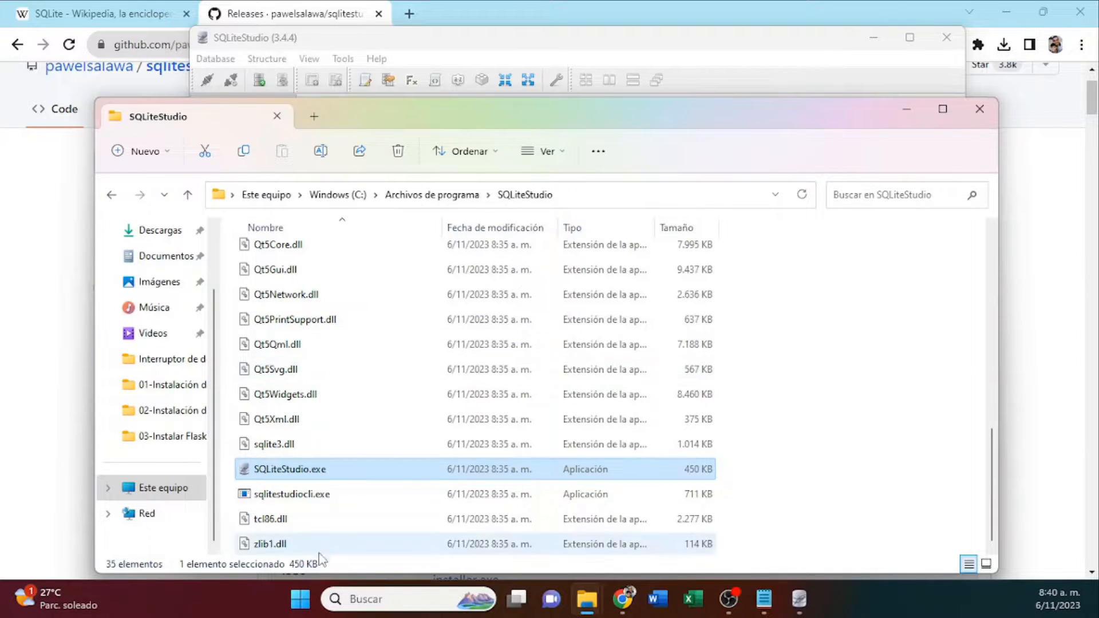
Look for SQLiteStudio among the pinned apps in Start.
left_click(298, 602)
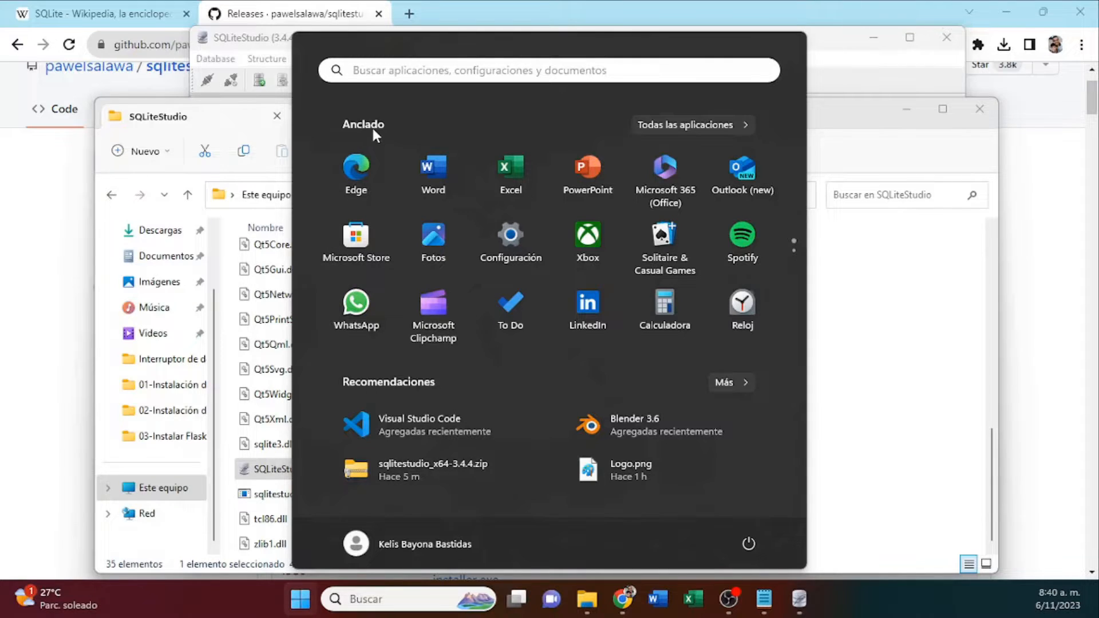
scroll(457, 217, "down", 1)
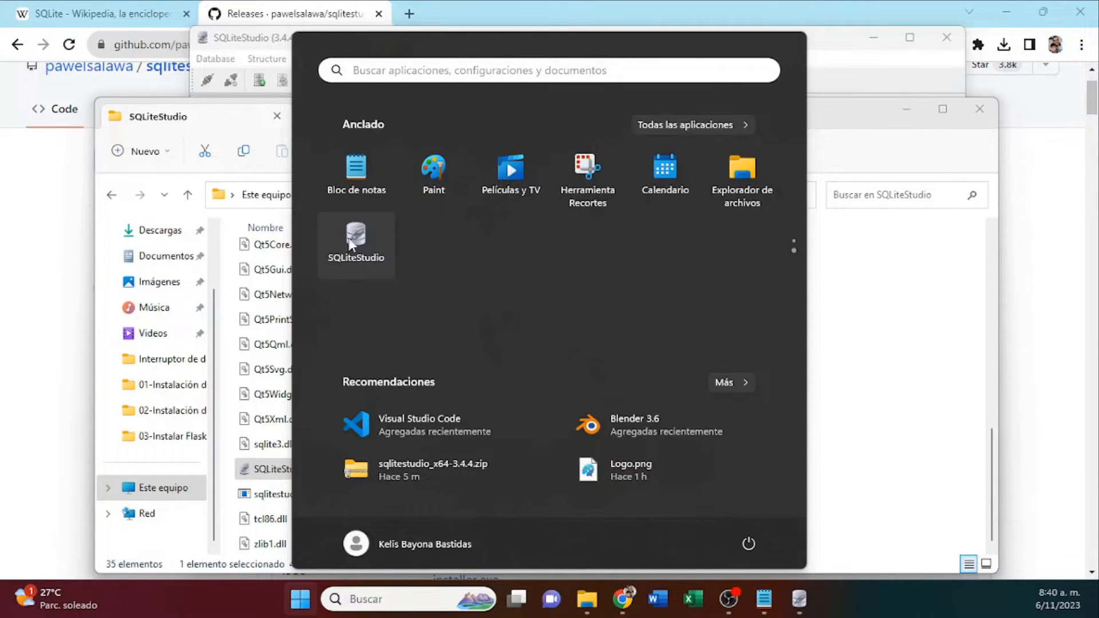
left_click(850, 303)
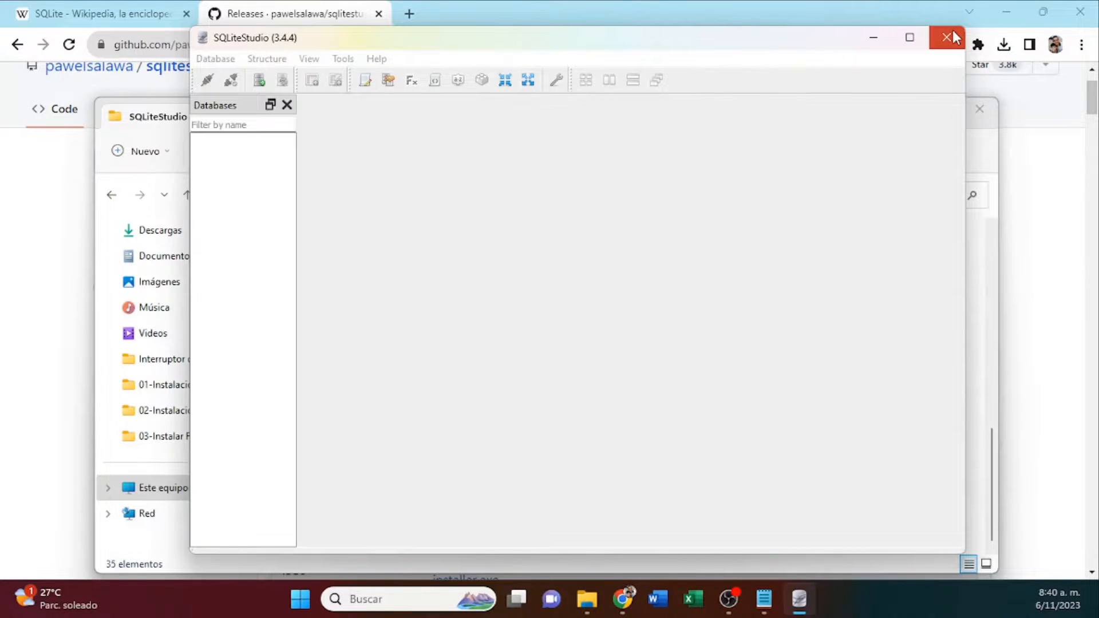
Close SQLiteStudio, relaunch it from its pinned Start entry, and bring the program folder window back to the front.
left_click(953, 33)
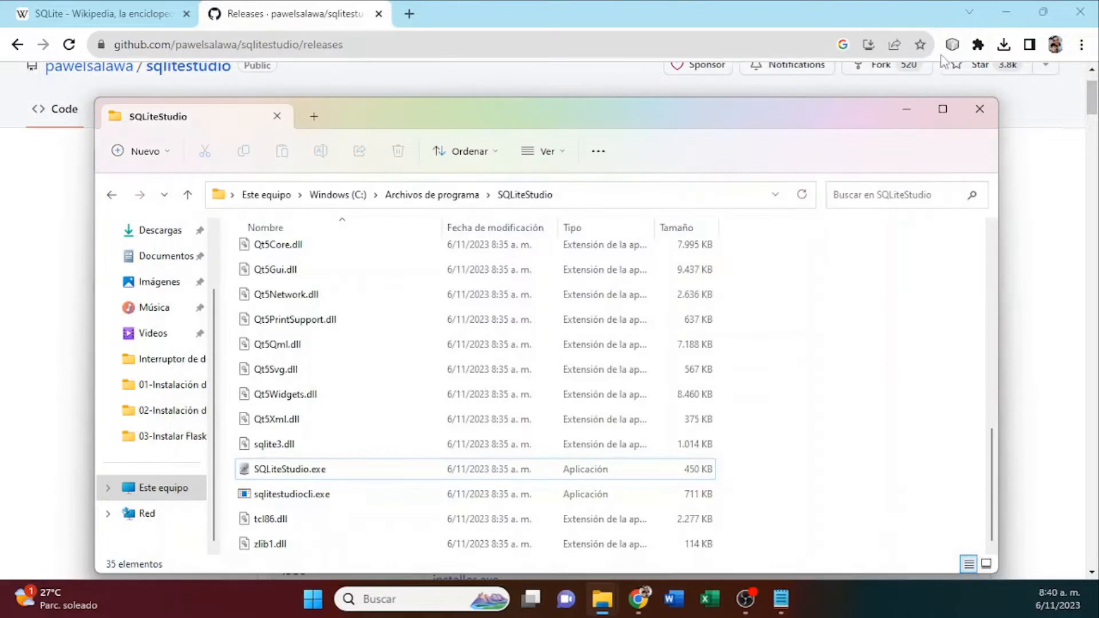
left_click(325, 611)
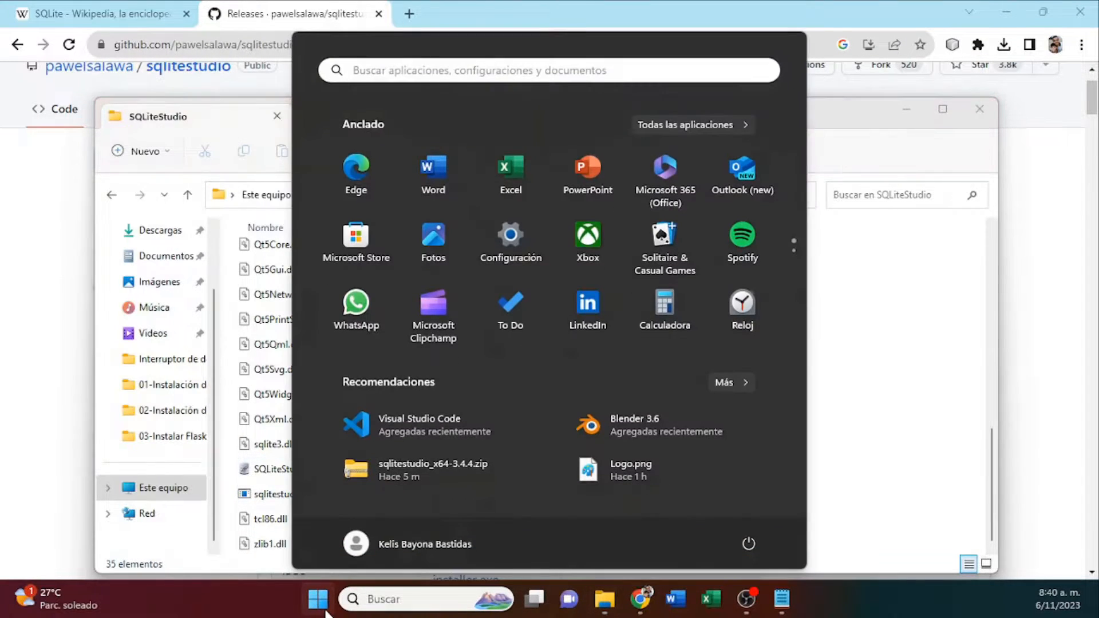
scroll(400, 271, "down", 1)
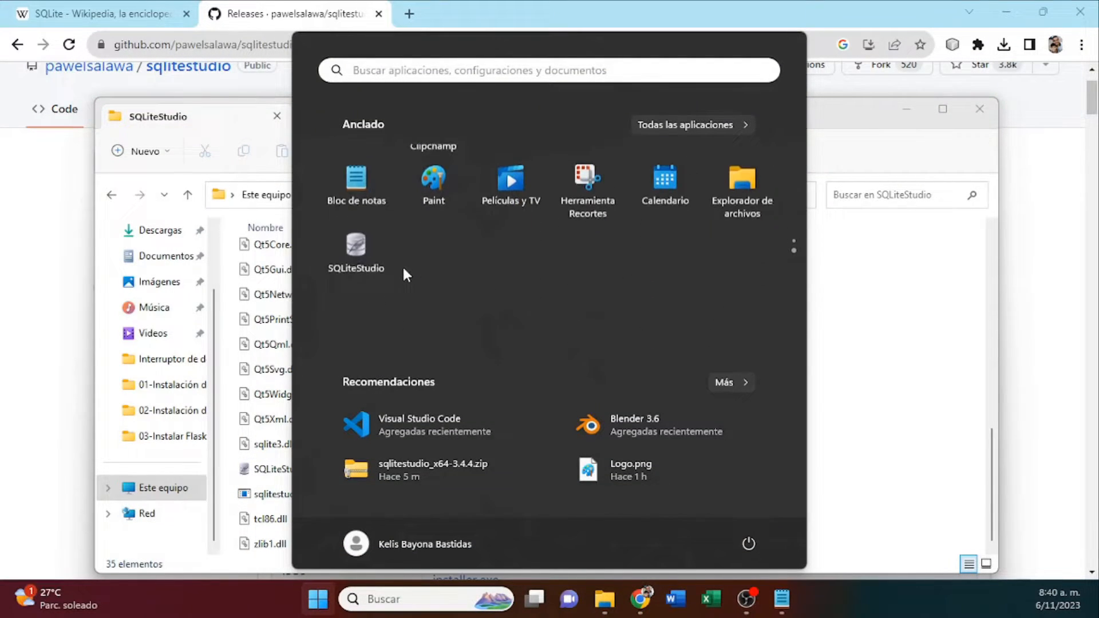
left_click(356, 235)
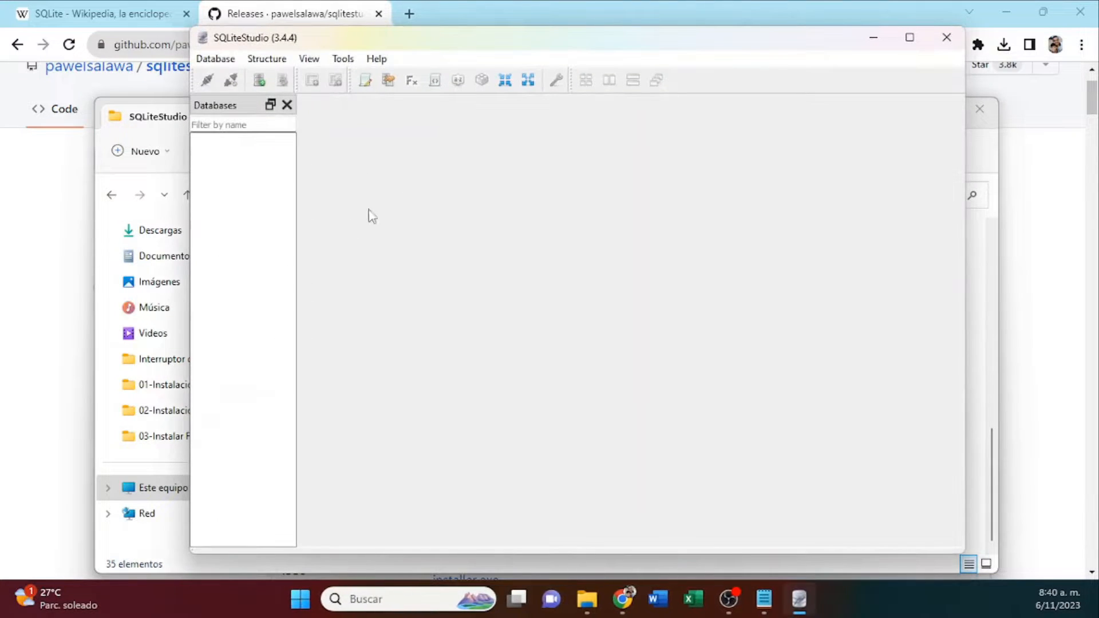
left_click(156, 118)
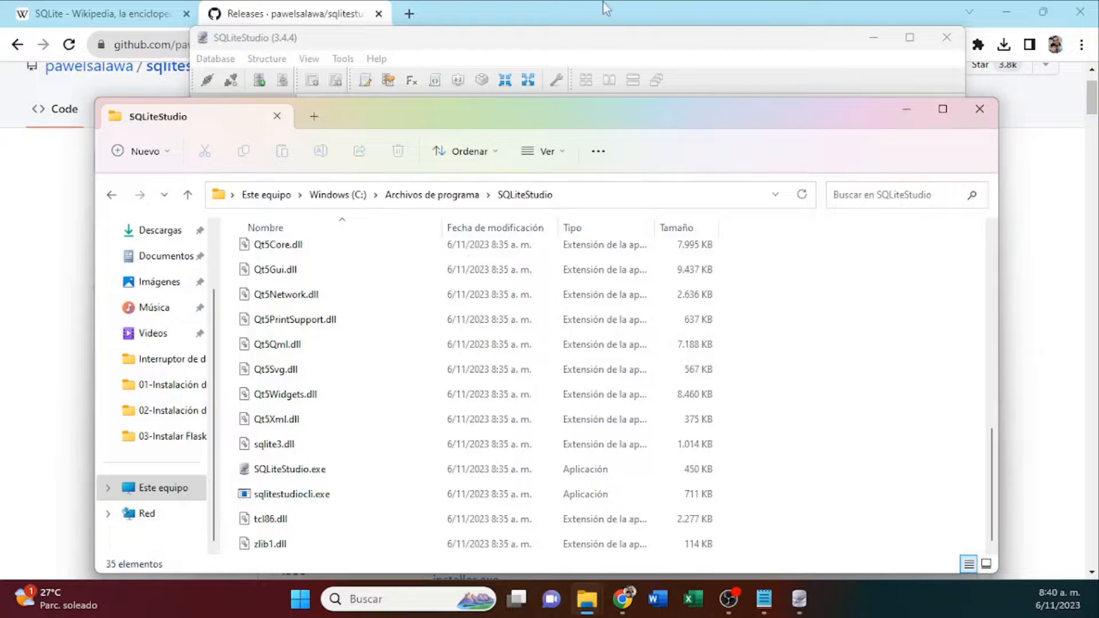
Bring SQLiteStudio to the front, maximize its window and widen the list of databases.
left_click(638, 43)
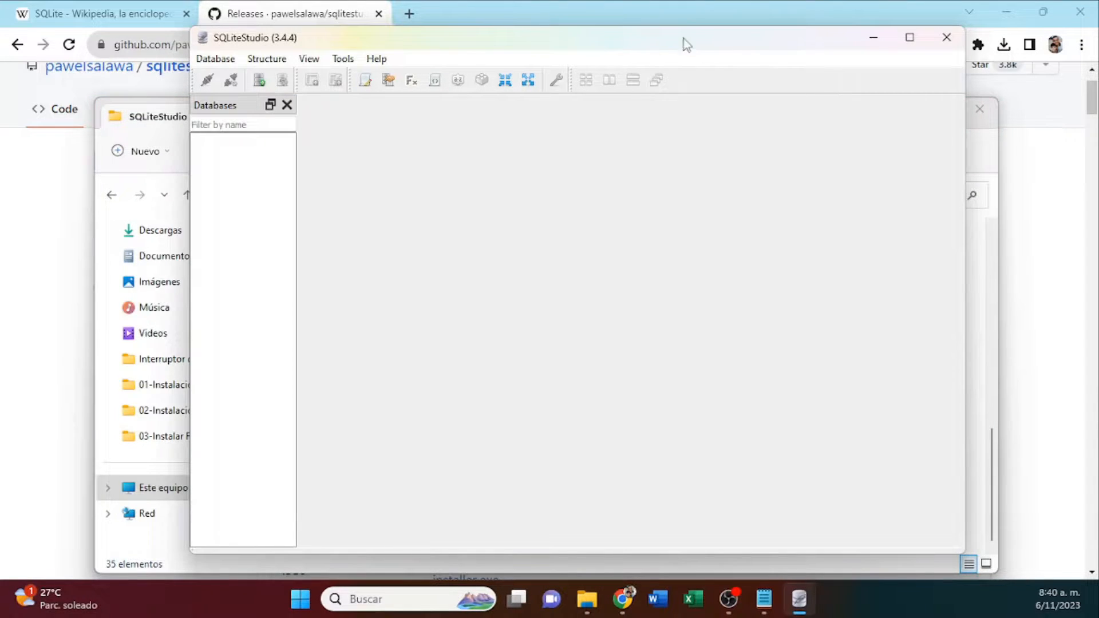
left_click(909, 38)
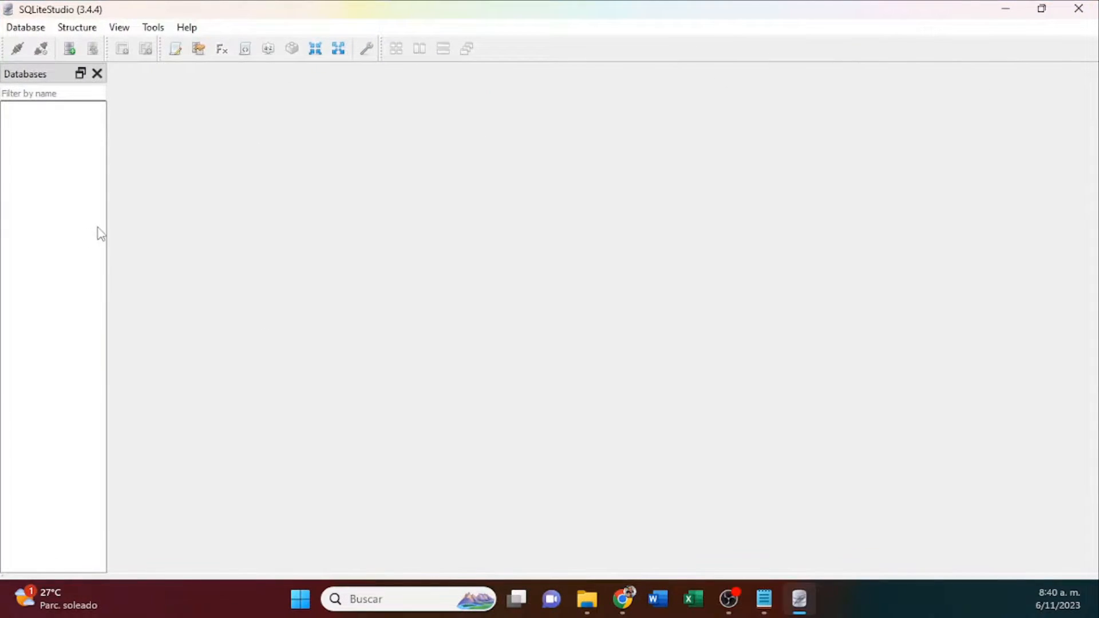
left_click_drag(106, 225, 228, 216)
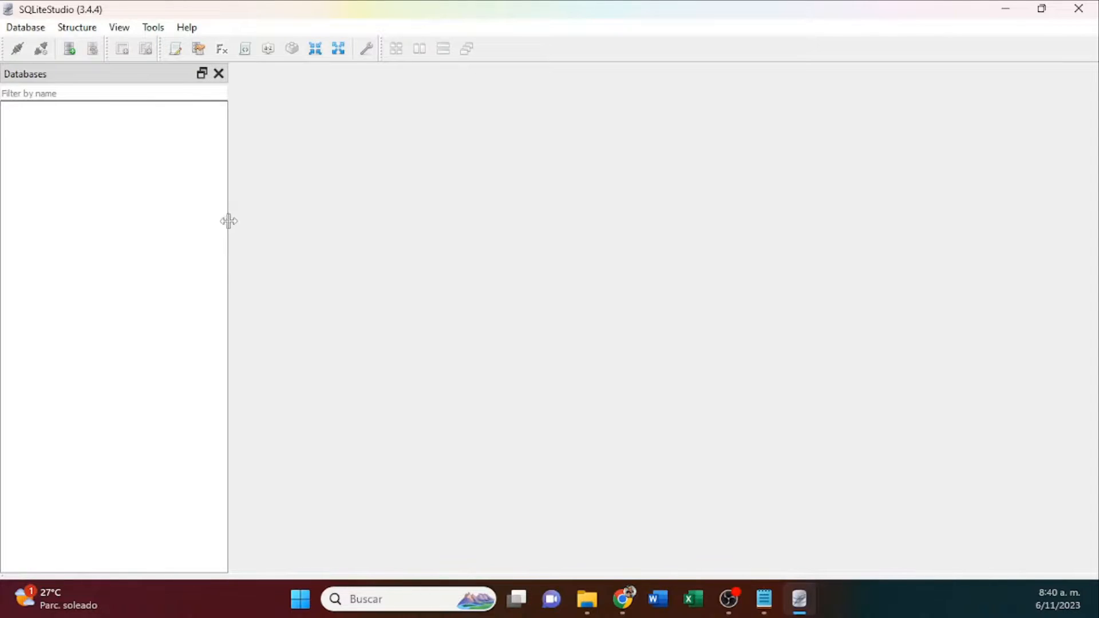
Start adding a database of type SQLite 3, using a new file named bd in the Videos folder.
left_click(71, 55)
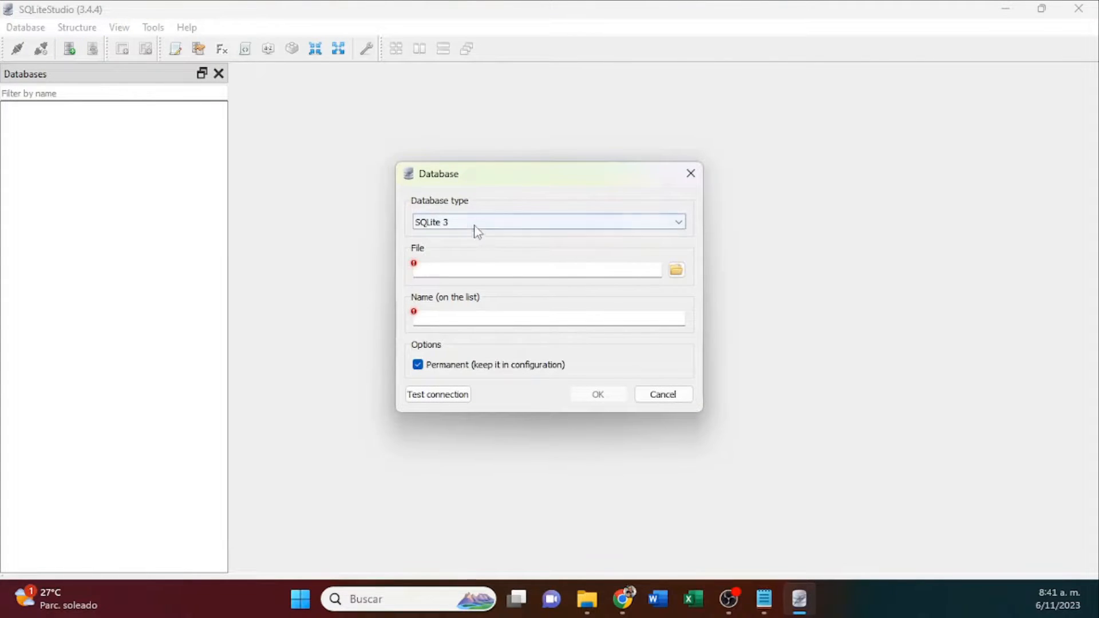
left_click(469, 224)
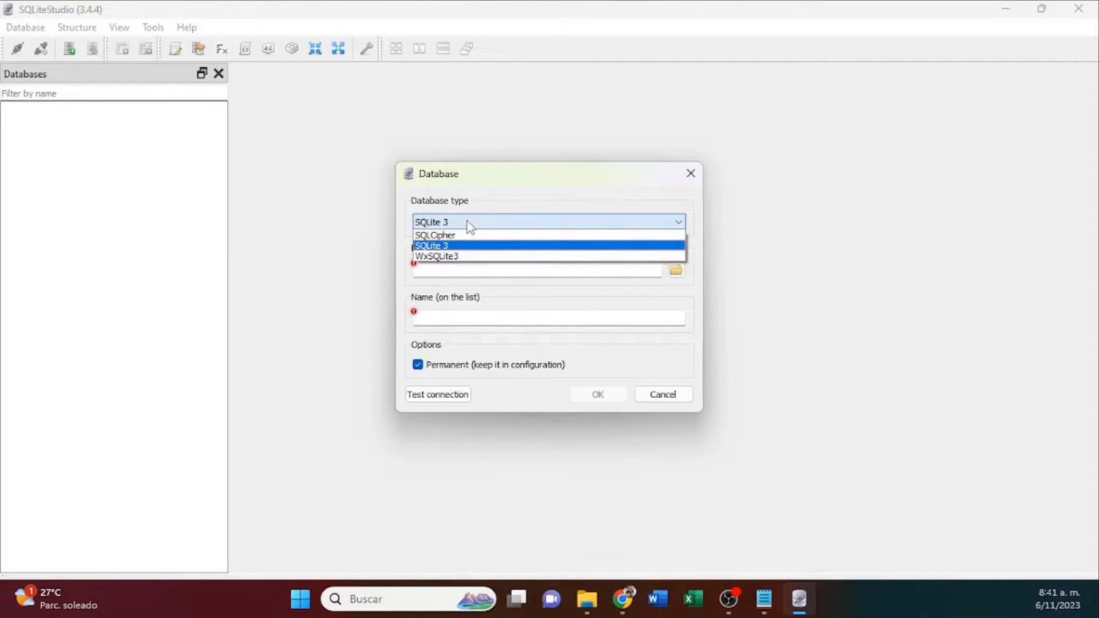
left_click(446, 246)
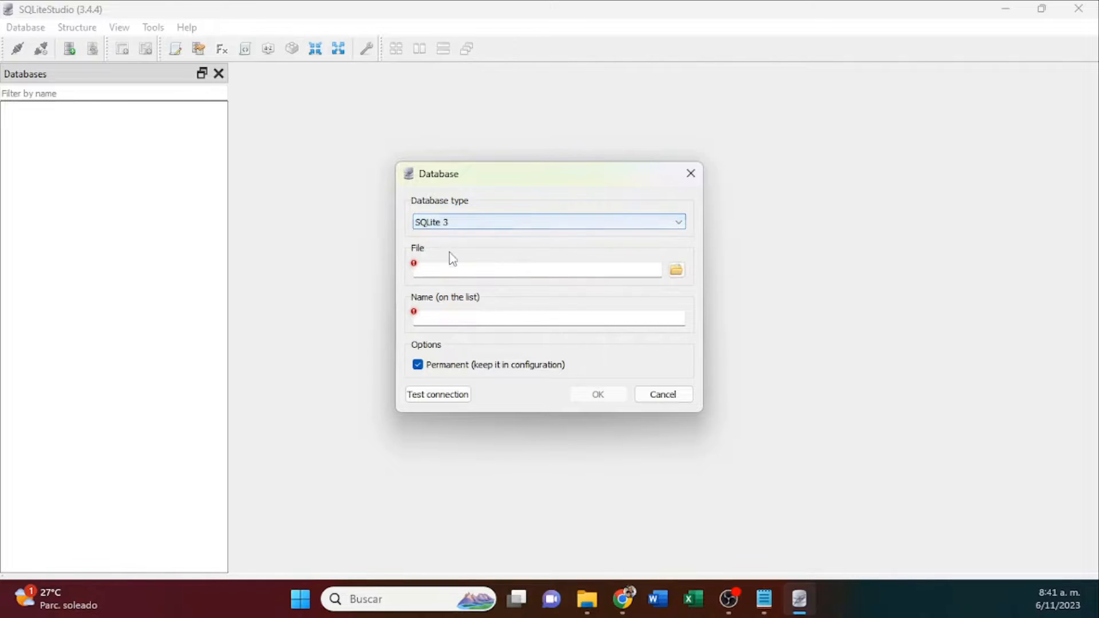
left_click(677, 270)
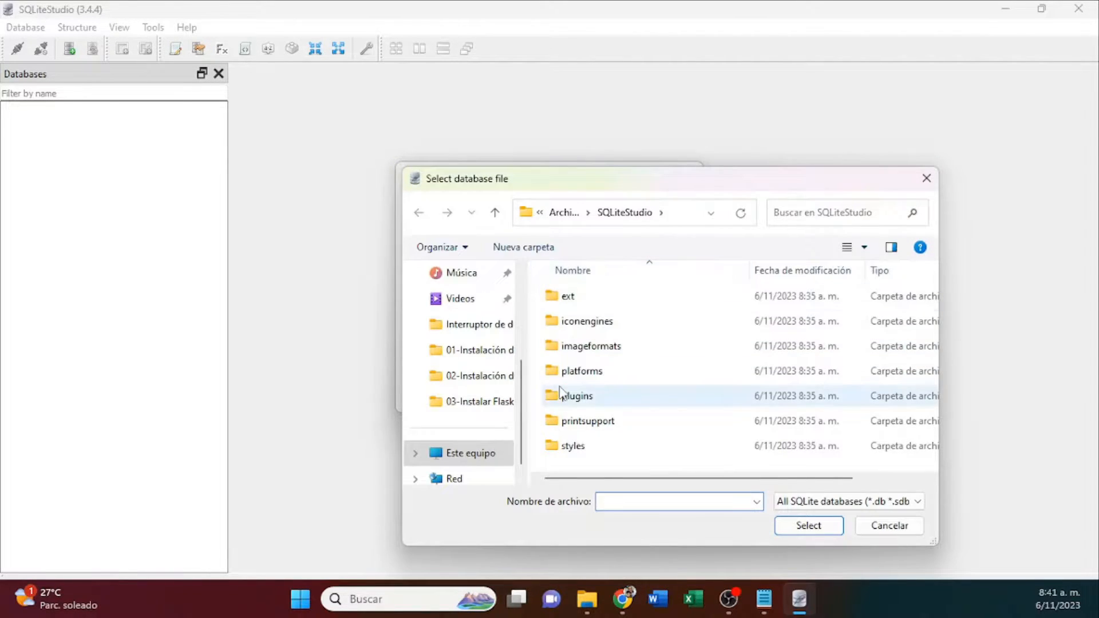
left_click(464, 300)
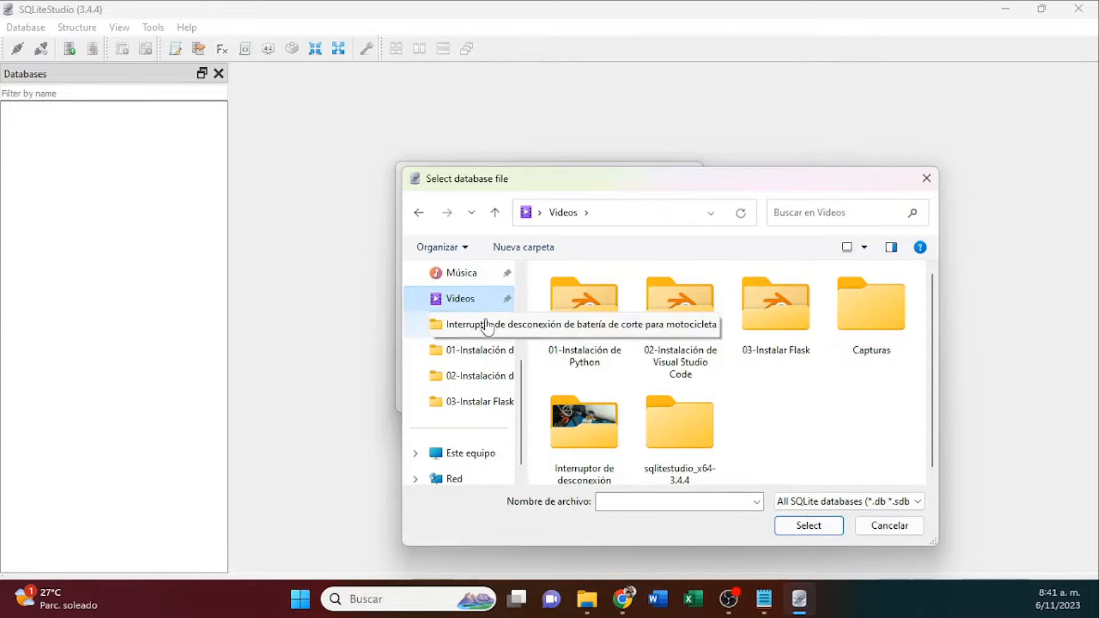
left_click(667, 499)
type("b")
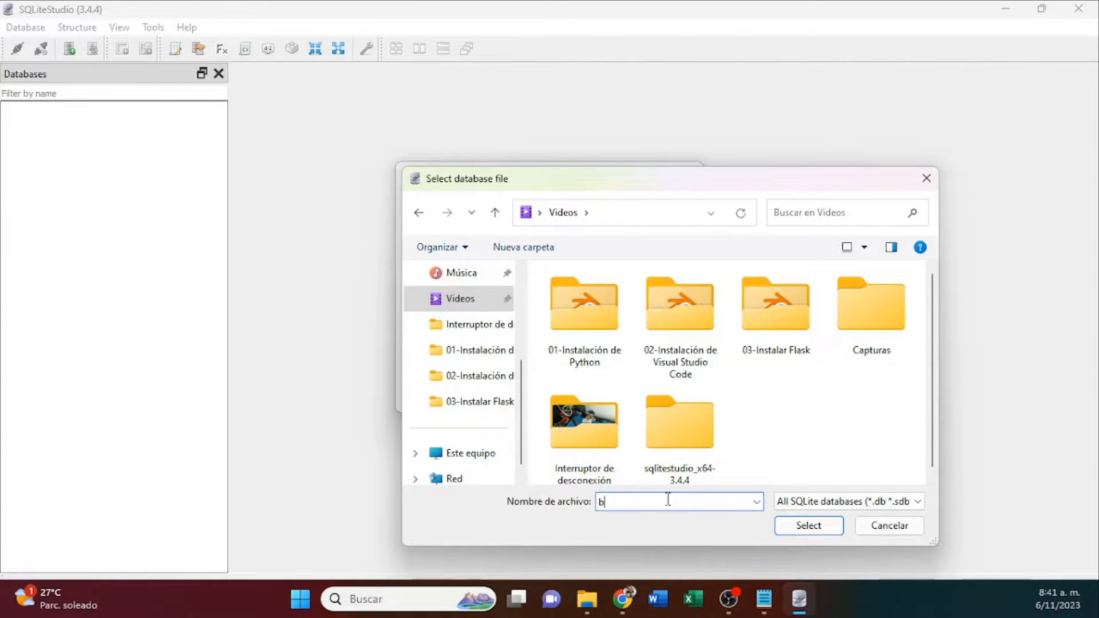
type("d")
left_click(822, 526)
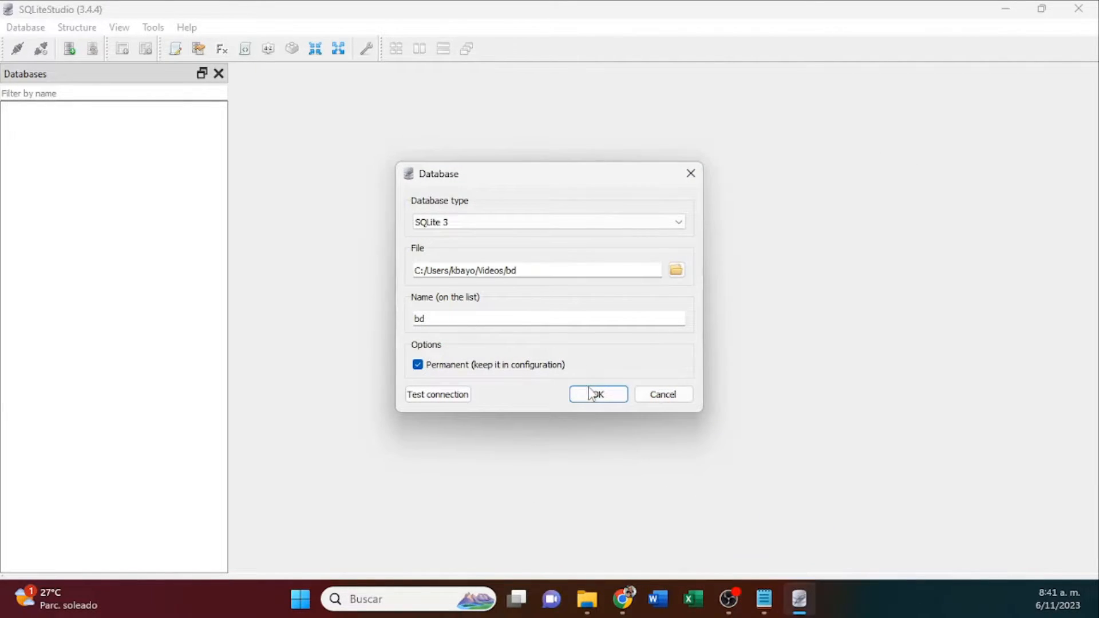
Test the database connection and examine the bd file in the Videos folder.
left_click(445, 402)
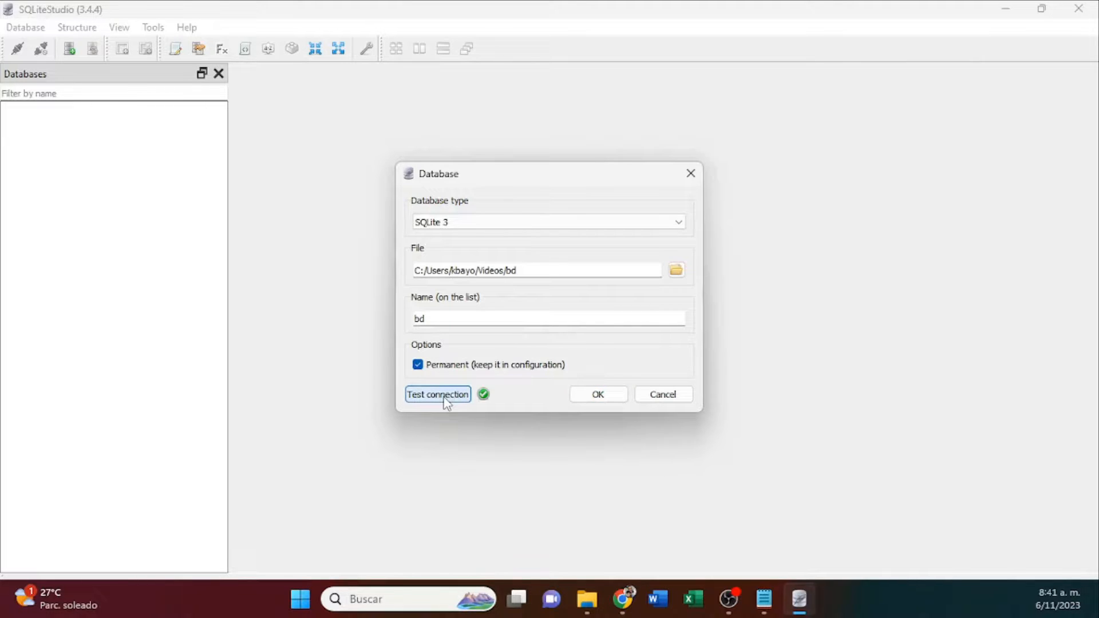
left_click(587, 612)
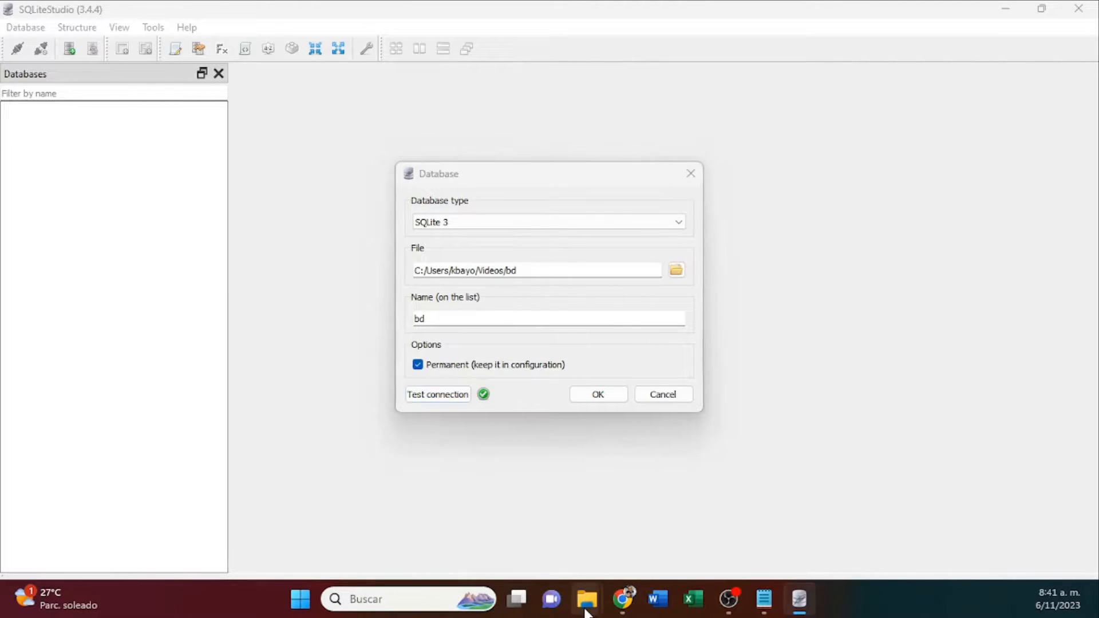
left_click(585, 608)
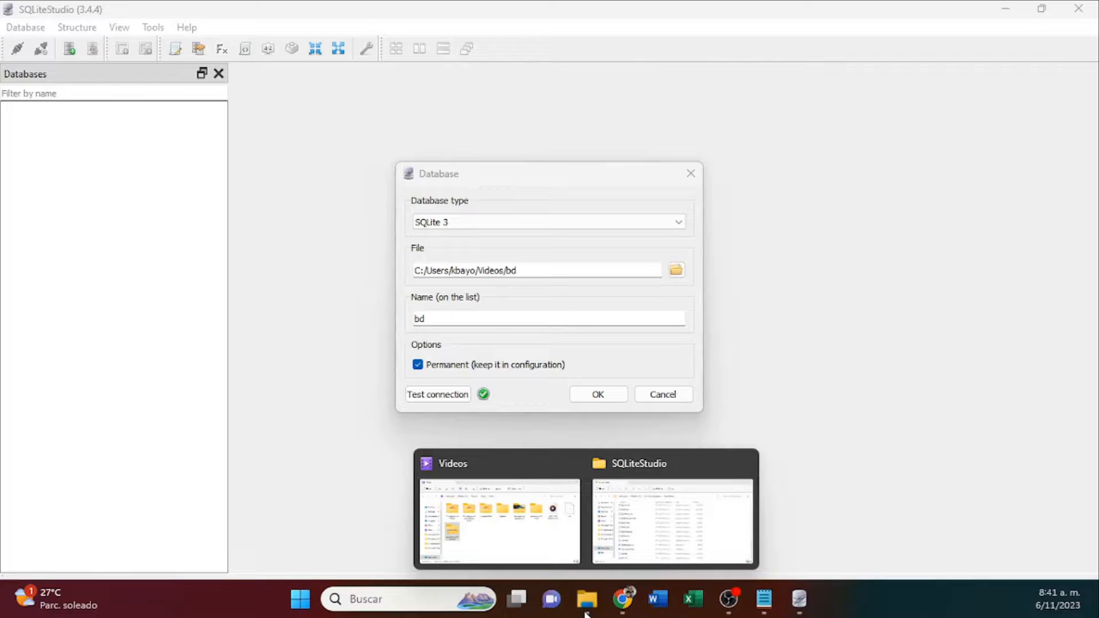
left_click(519, 515)
left_click(945, 298)
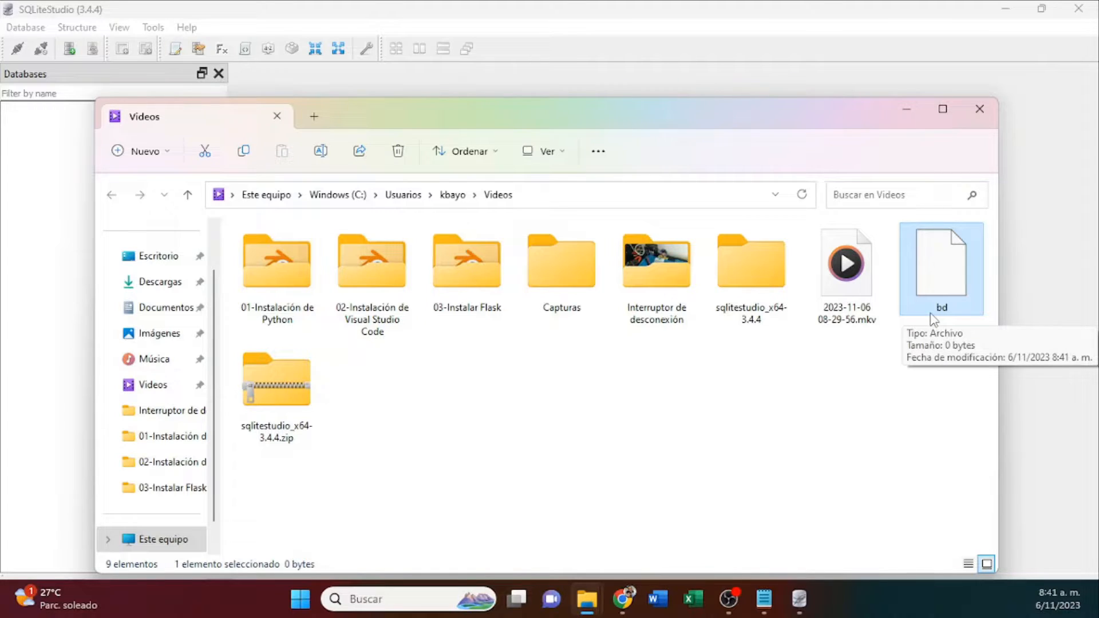
Change the new database's file to bd.sqlite3 in the Videos folder, choosing the SQLite3 file type.
left_click(800, 599)
left_click(531, 270)
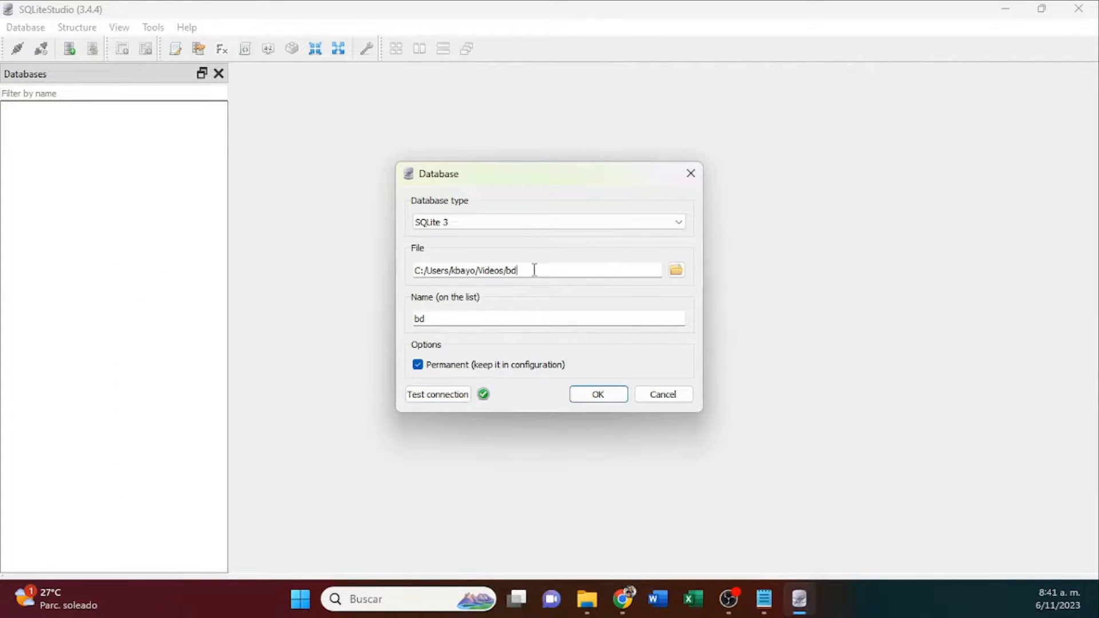
left_click(676, 269)
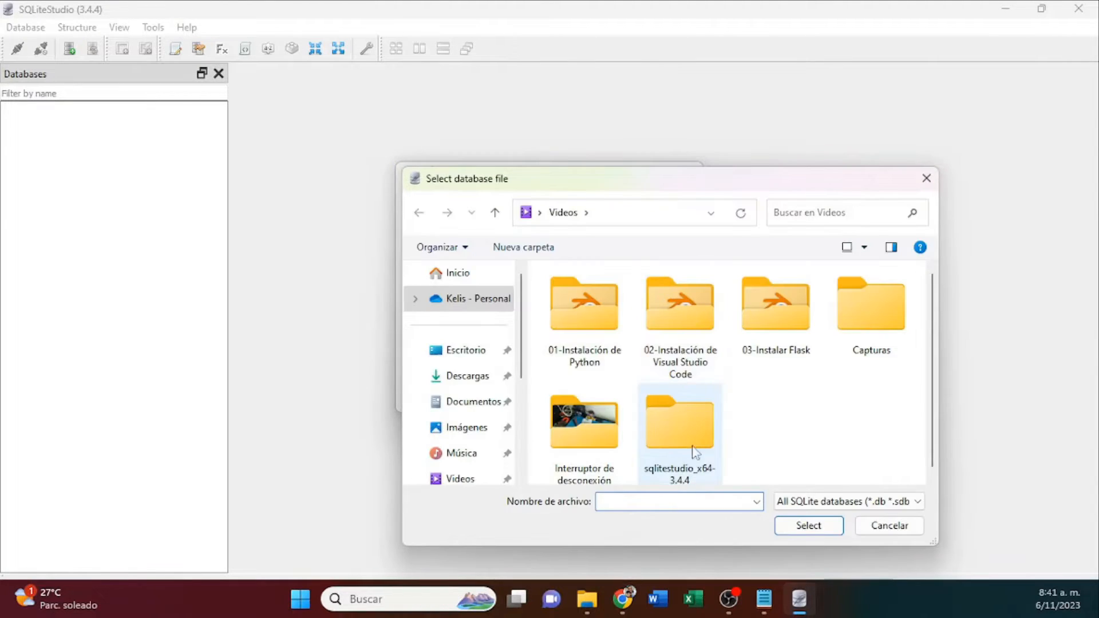
type("bd")
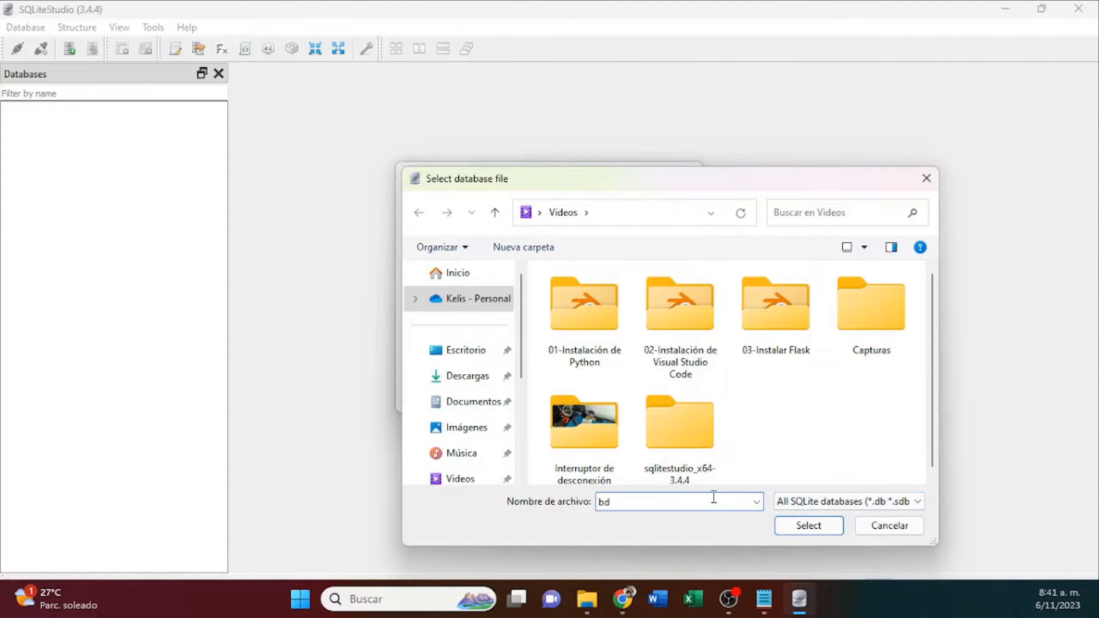
left_click(833, 501)
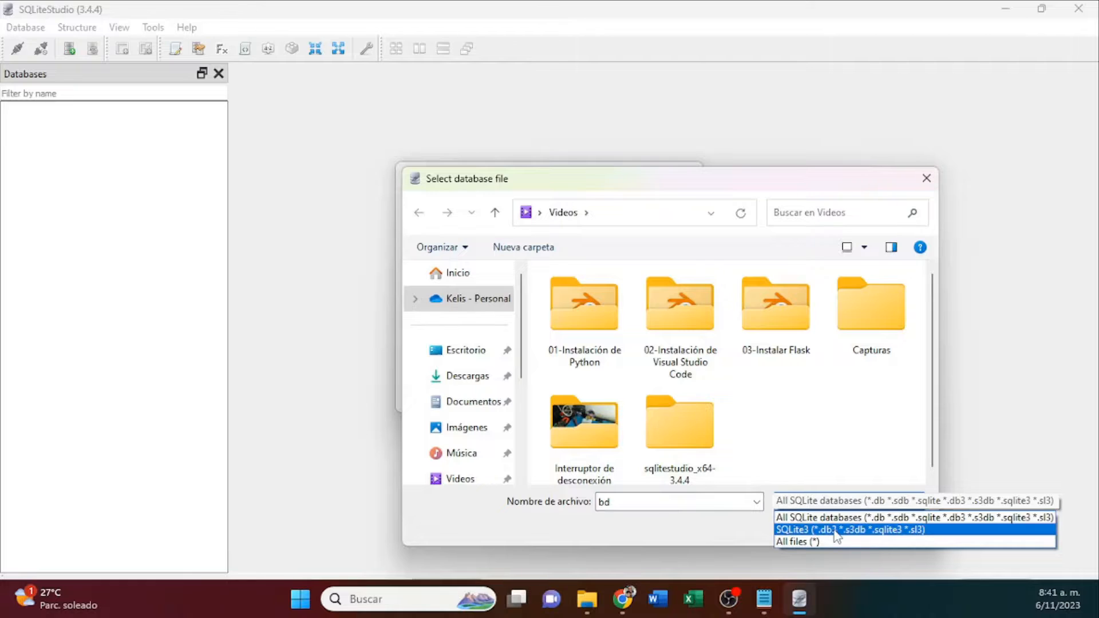
left_click(834, 531)
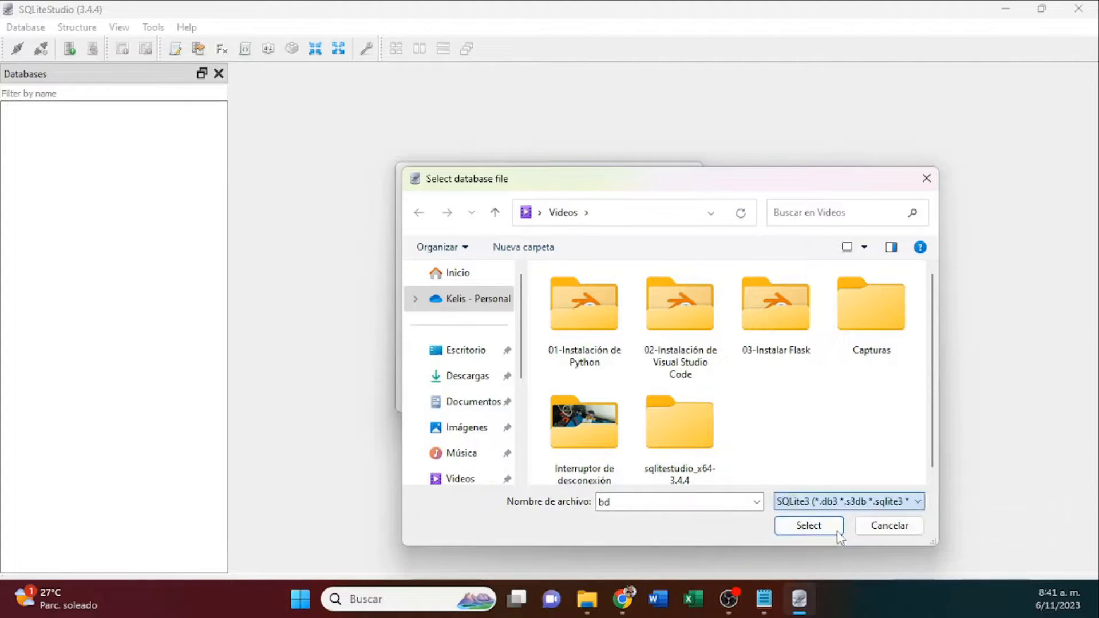
double_click(633, 504)
left_click(654, 503)
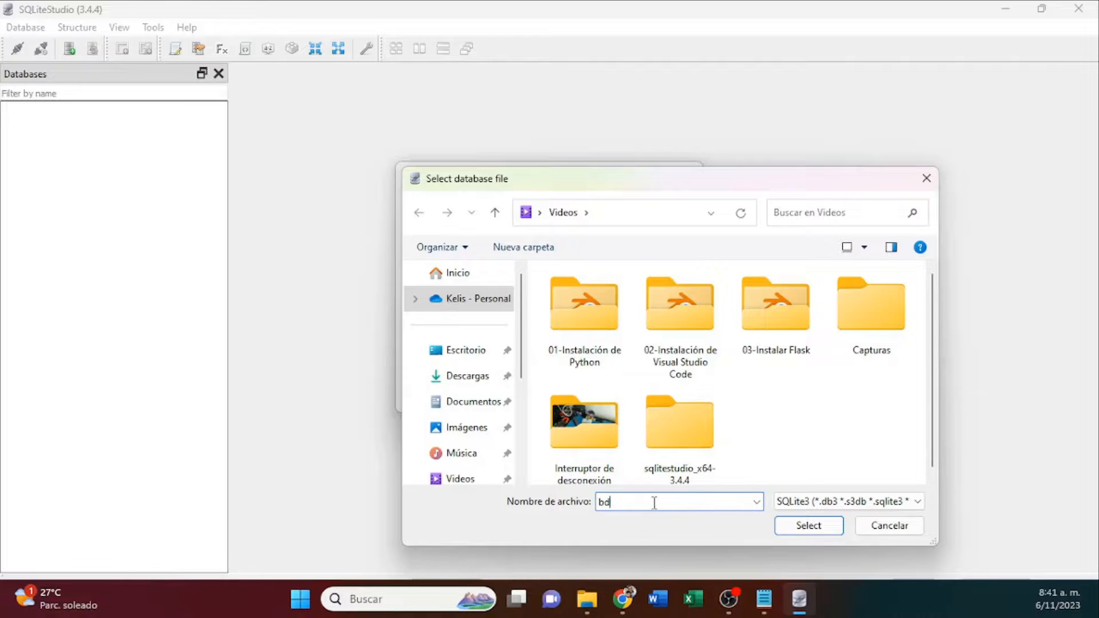
type(".sqlite3")
left_click(810, 527)
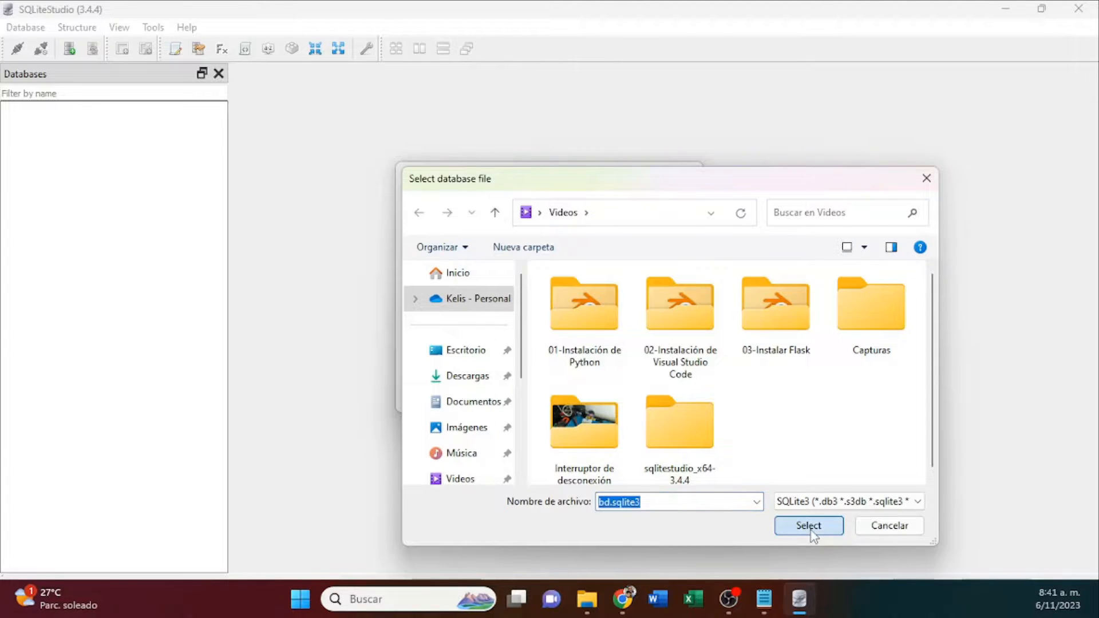
Test the connection to bd.sqlite3 and delete the extensionless bd file from the Videos folder.
left_click(448, 397)
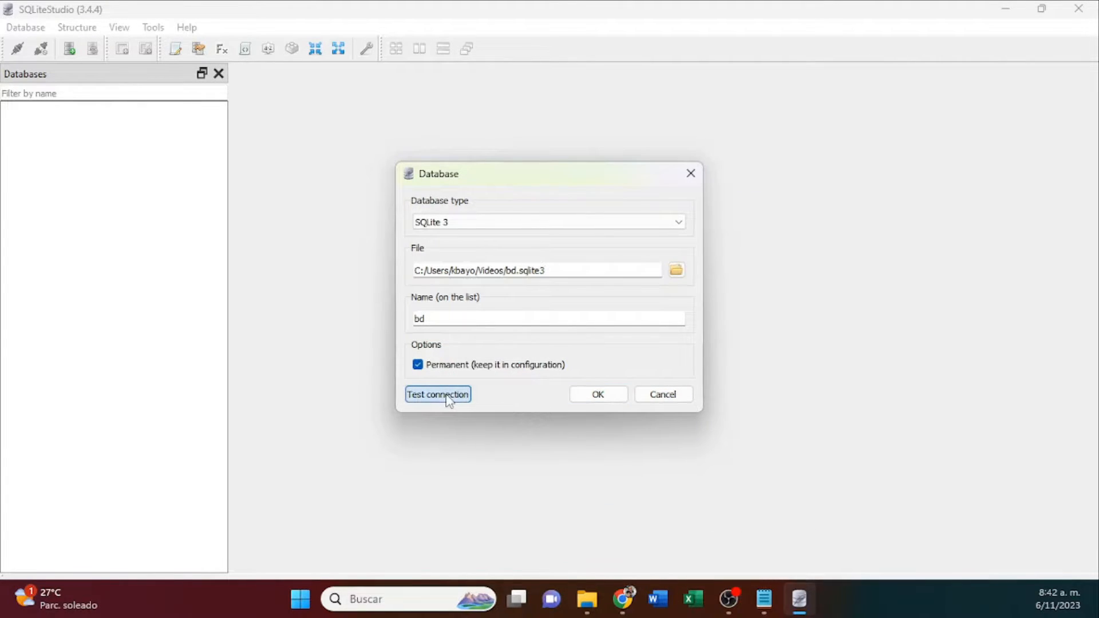
left_click(587, 599)
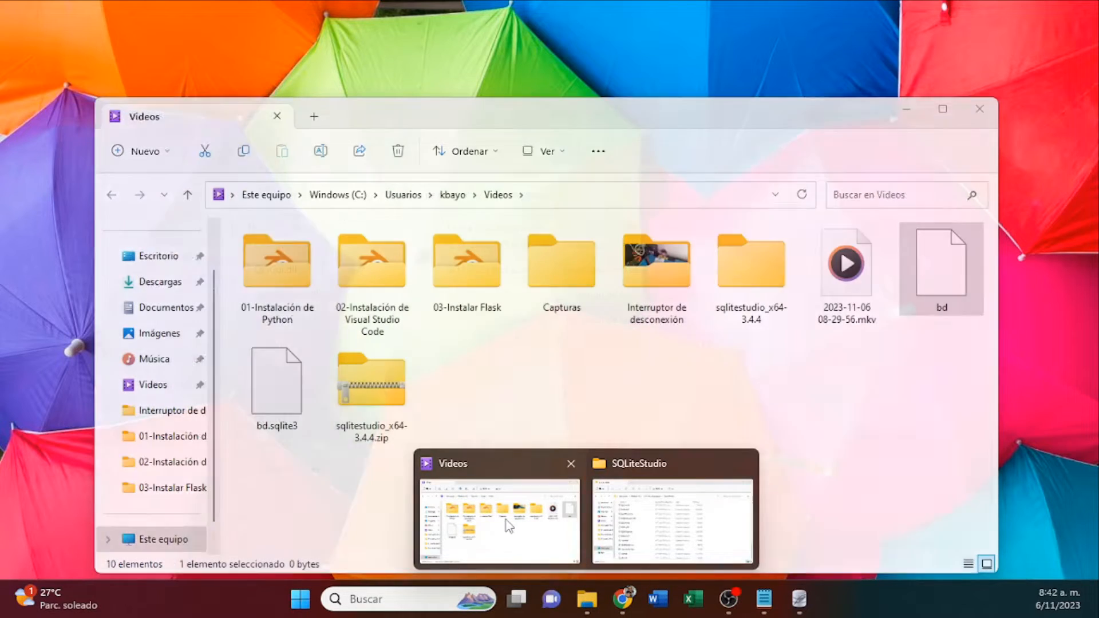
left_click(498, 518)
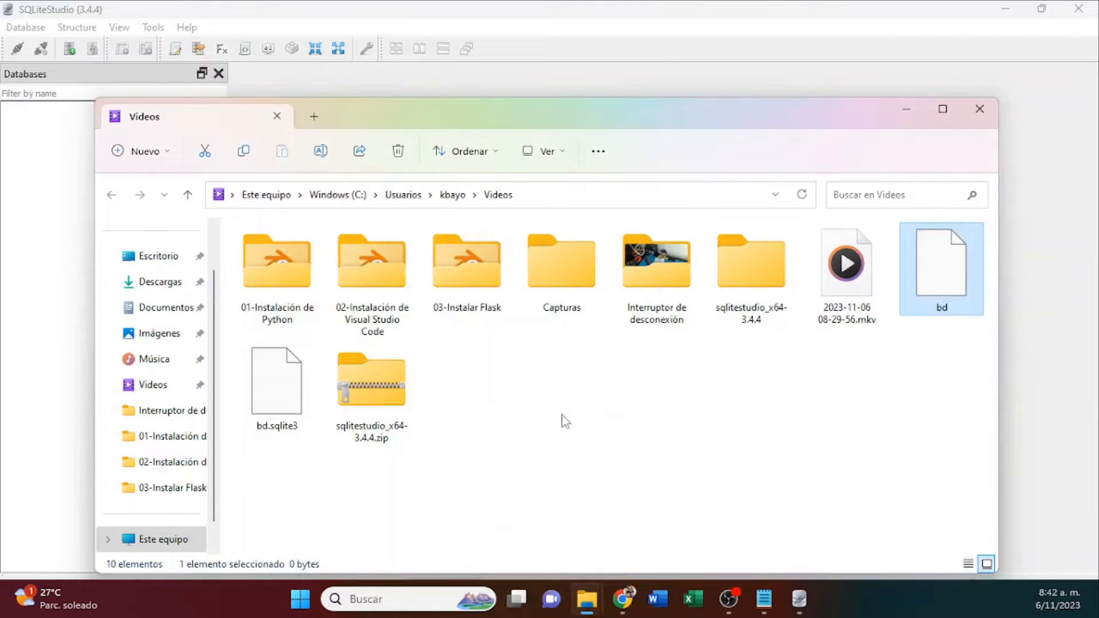
left_click(288, 428)
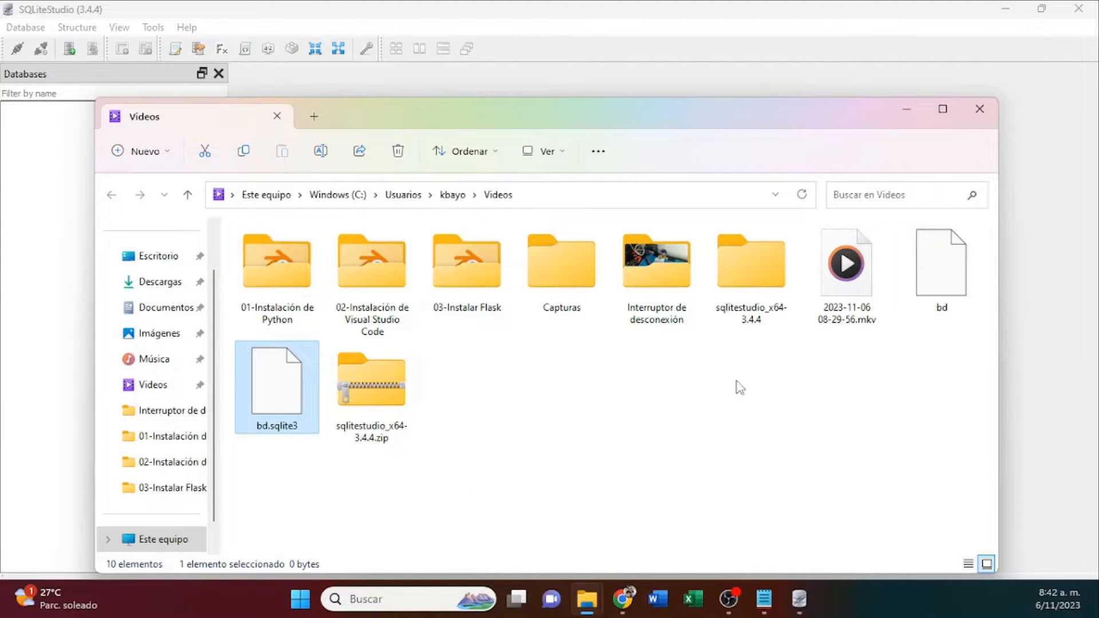
left_click(931, 273)
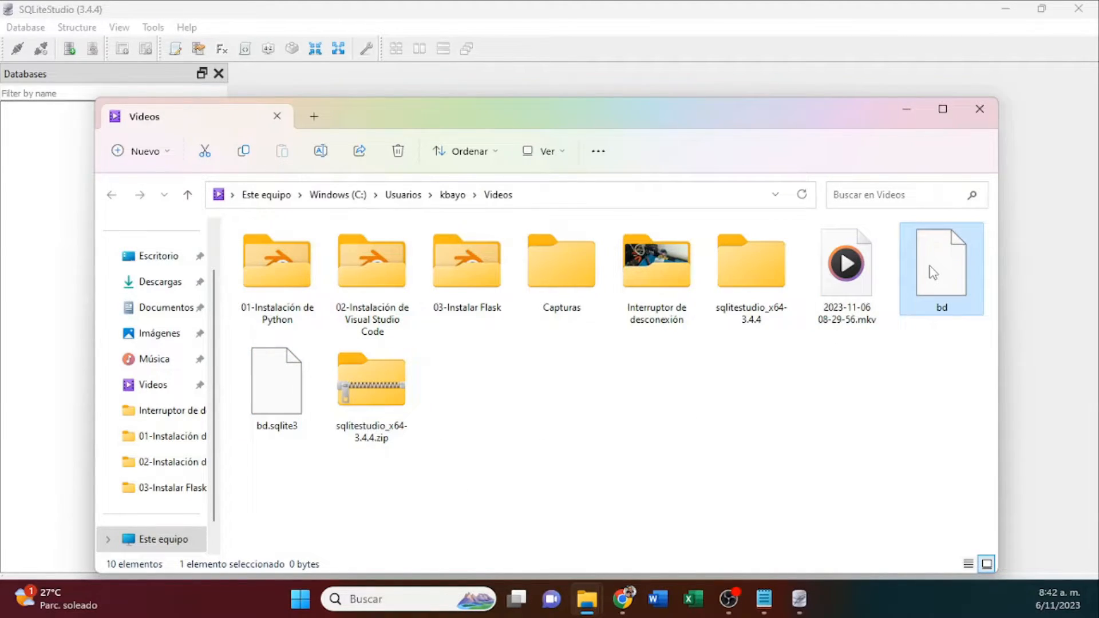
key("Delete")
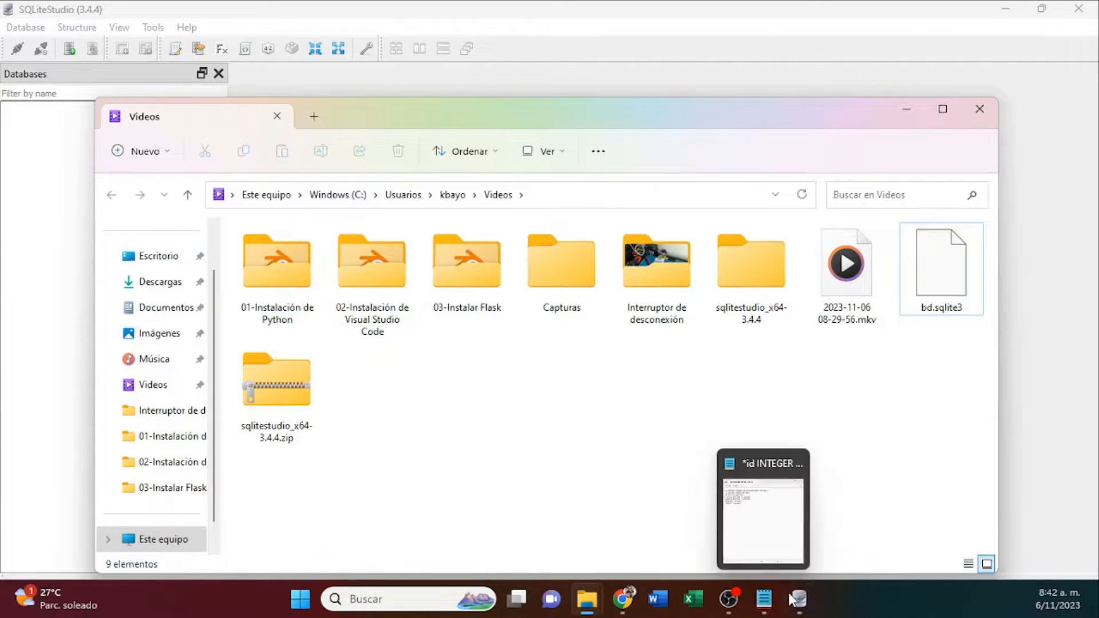
Return to SQLiteStudio, finish adding the bd database and connect to it.
left_click(797, 599)
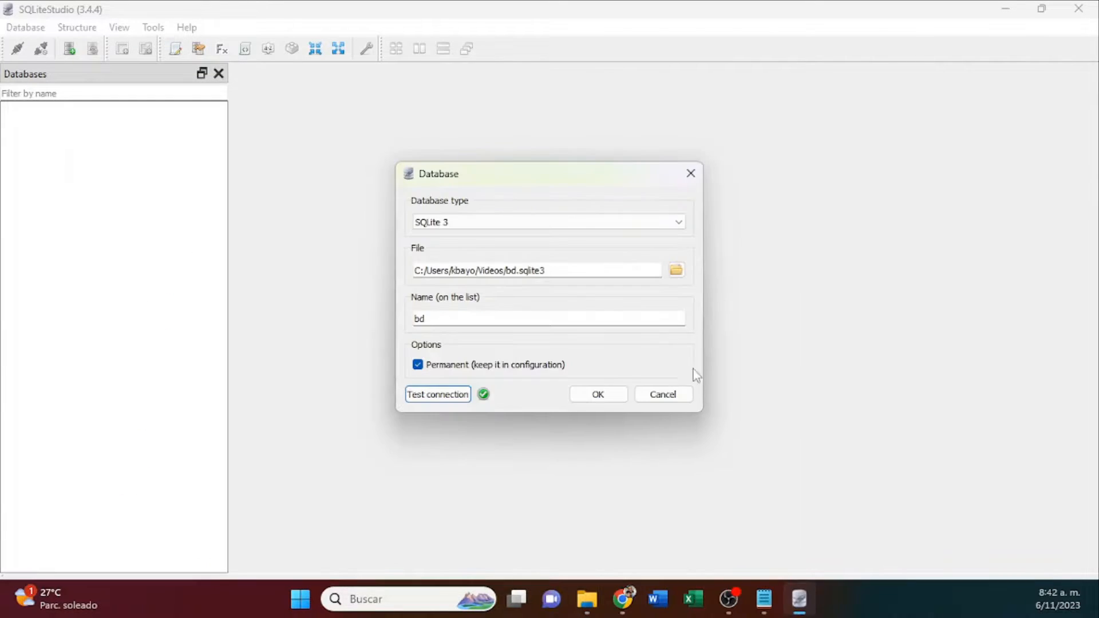
left_click(610, 401)
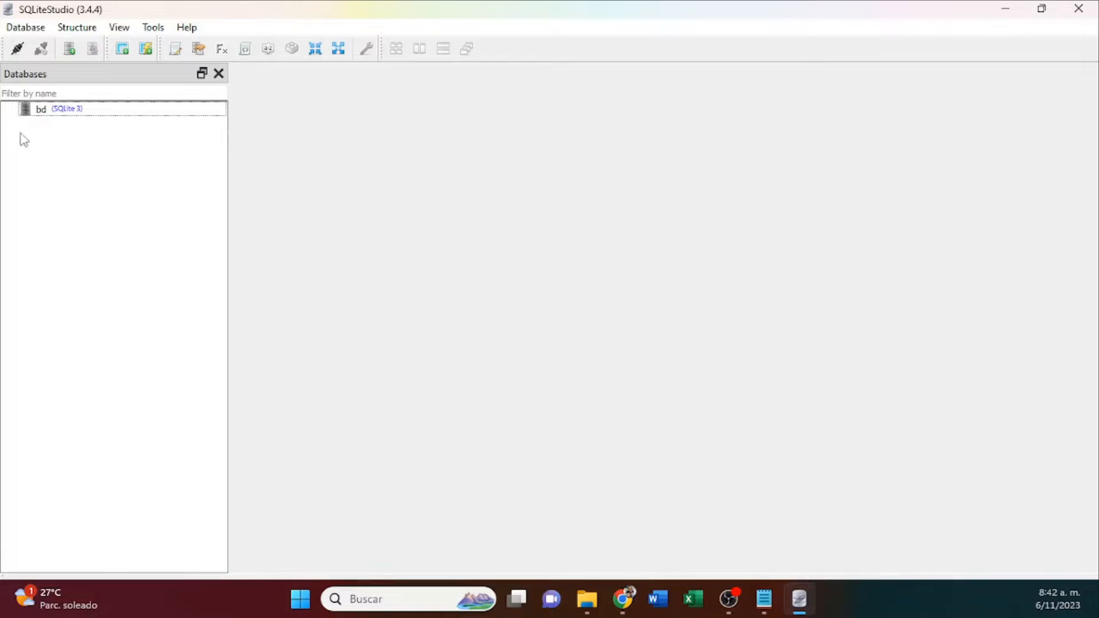
left_click(39, 112)
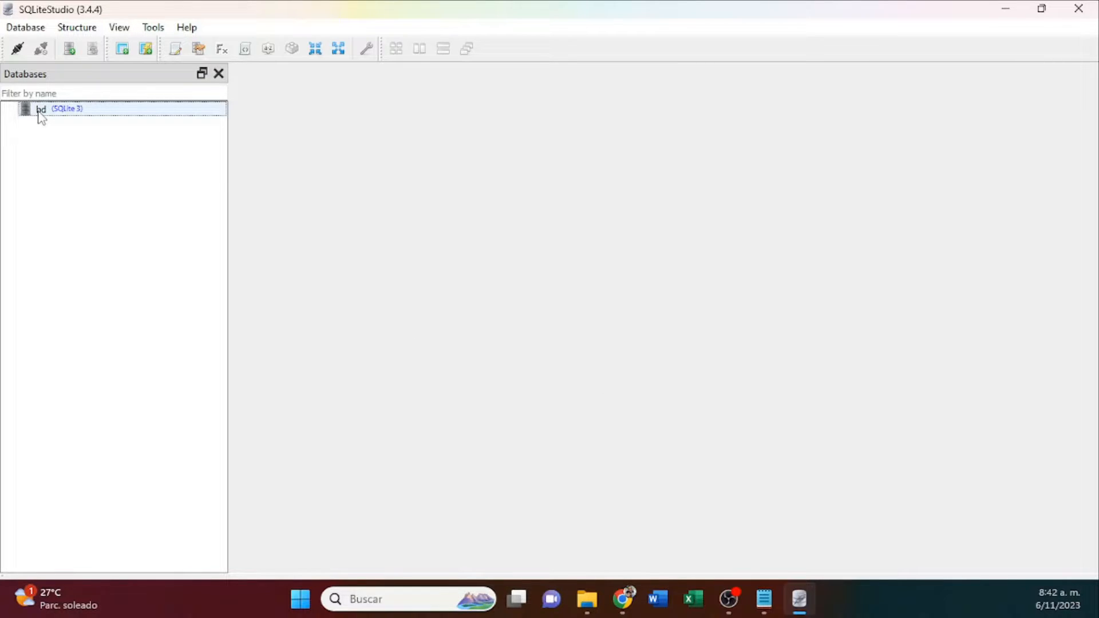
left_click(41, 117)
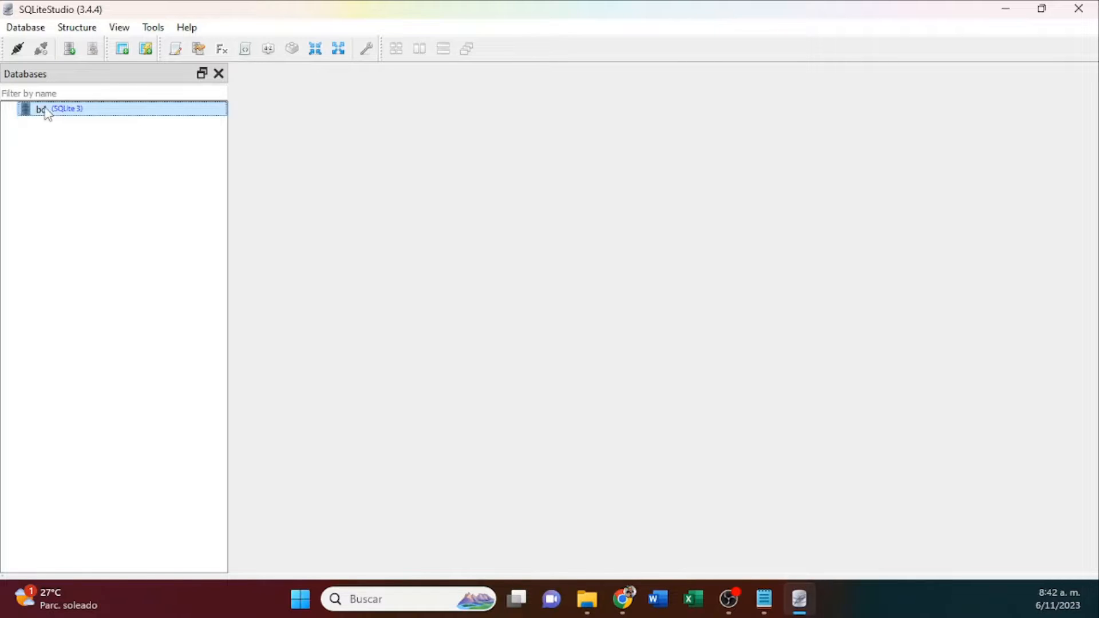
left_click(17, 51)
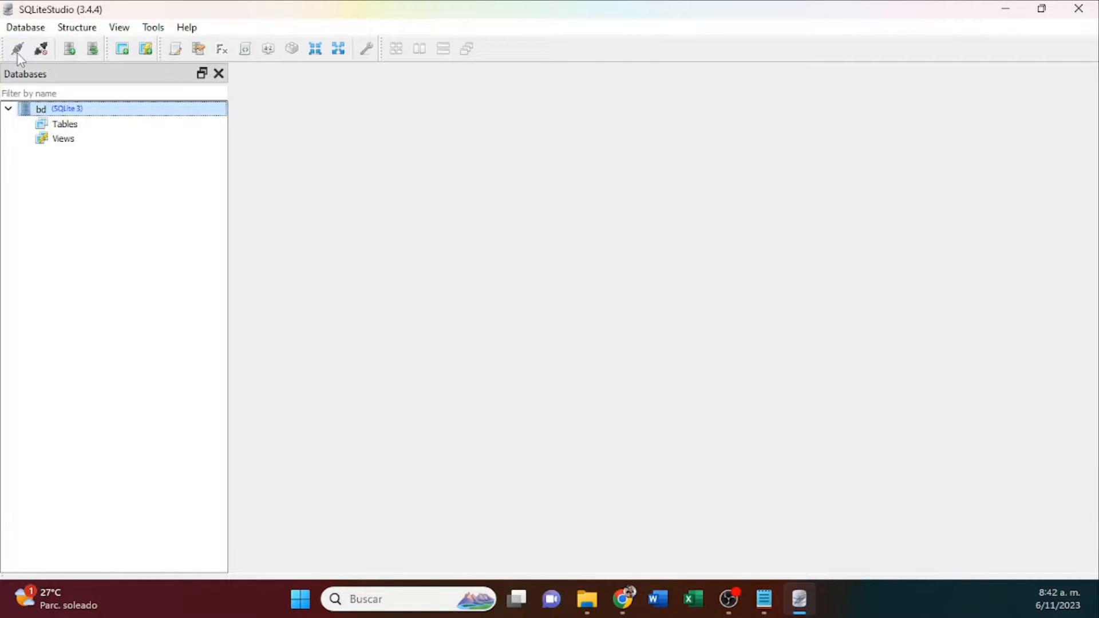
Start a new table in the bd database and name it Sexos.
left_click(64, 123)
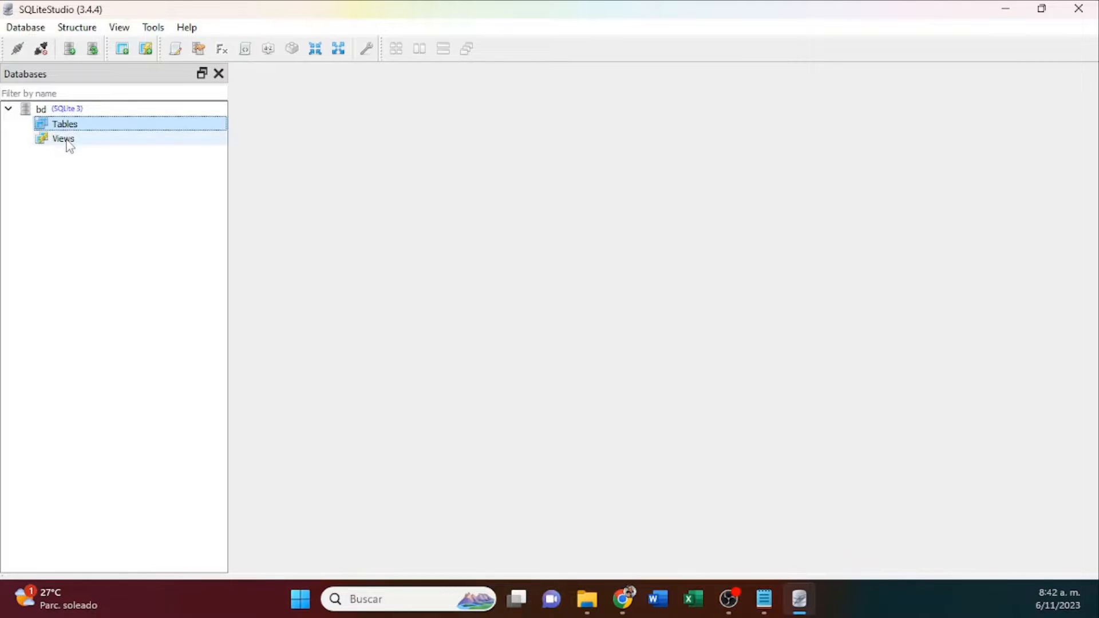
left_click(68, 141)
left_click(67, 127)
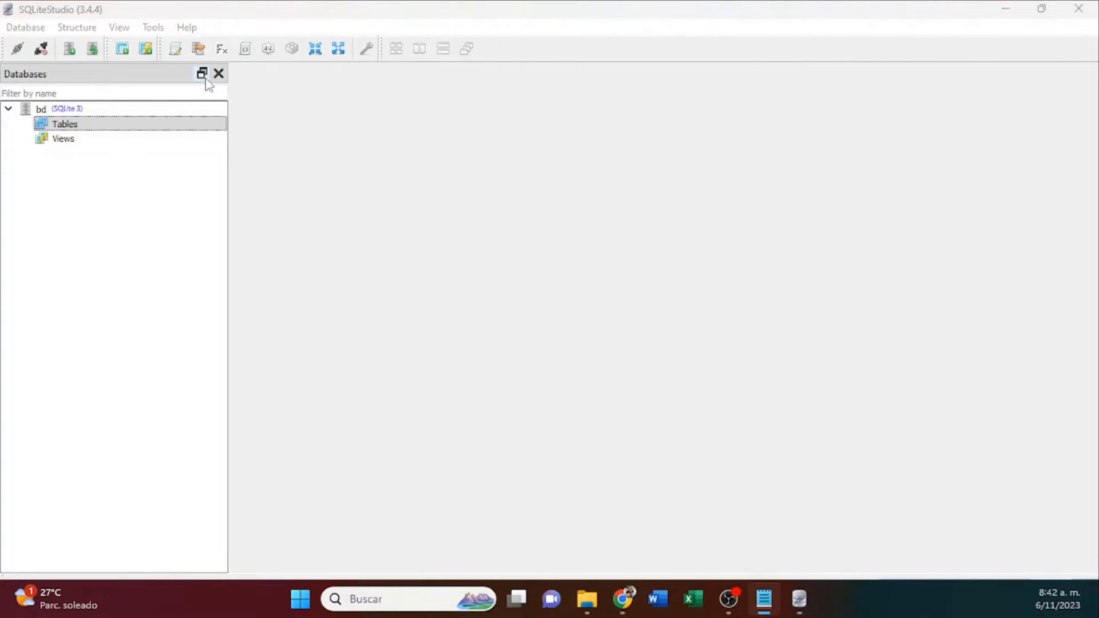
left_click(67, 127)
right_click(67, 127)
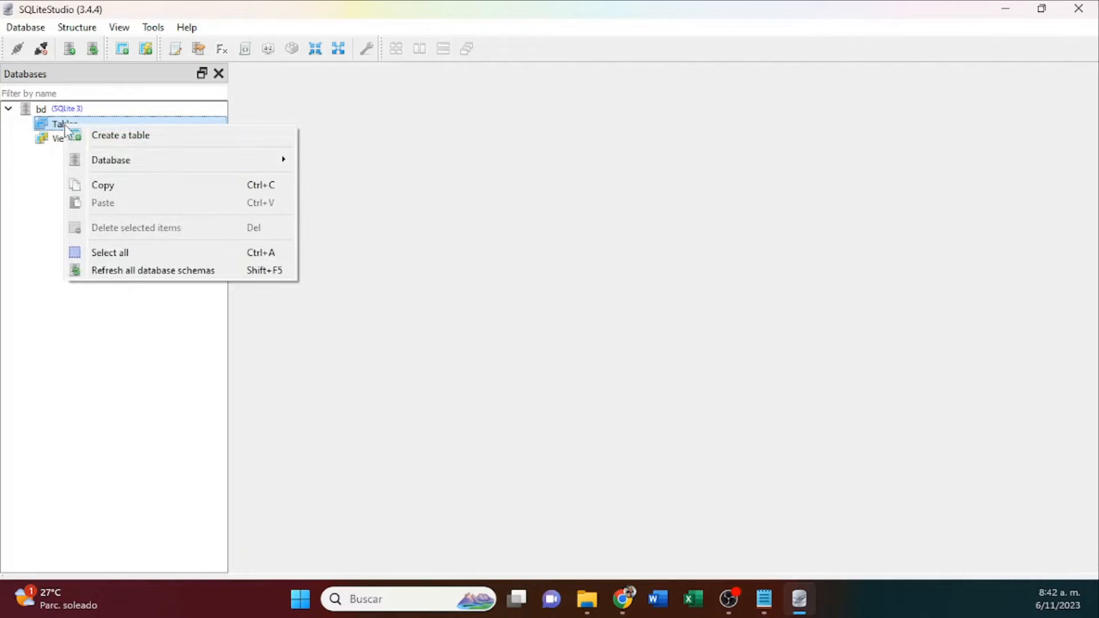
left_click(114, 141)
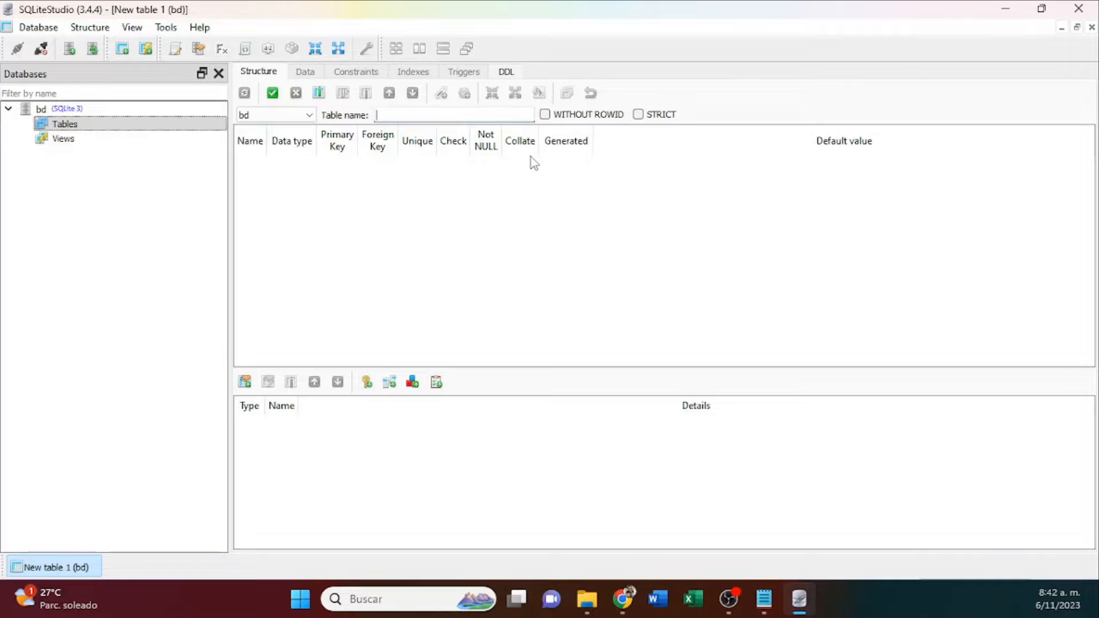
type("Sexo")
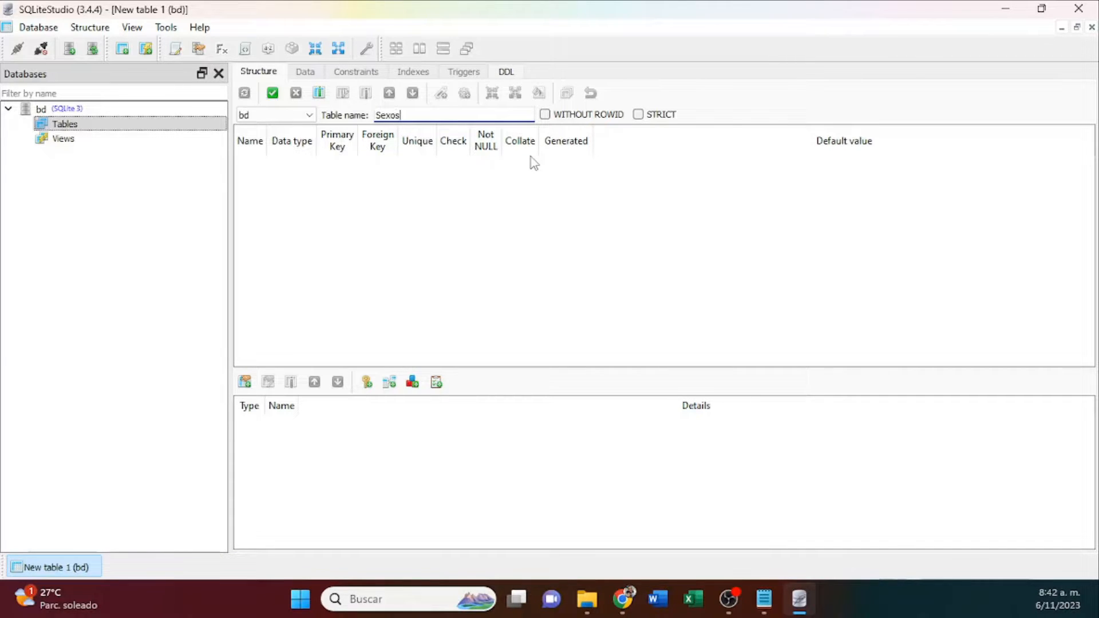
type("s")
left_click_drag(391, 115, 411, 114)
left_click(417, 115)
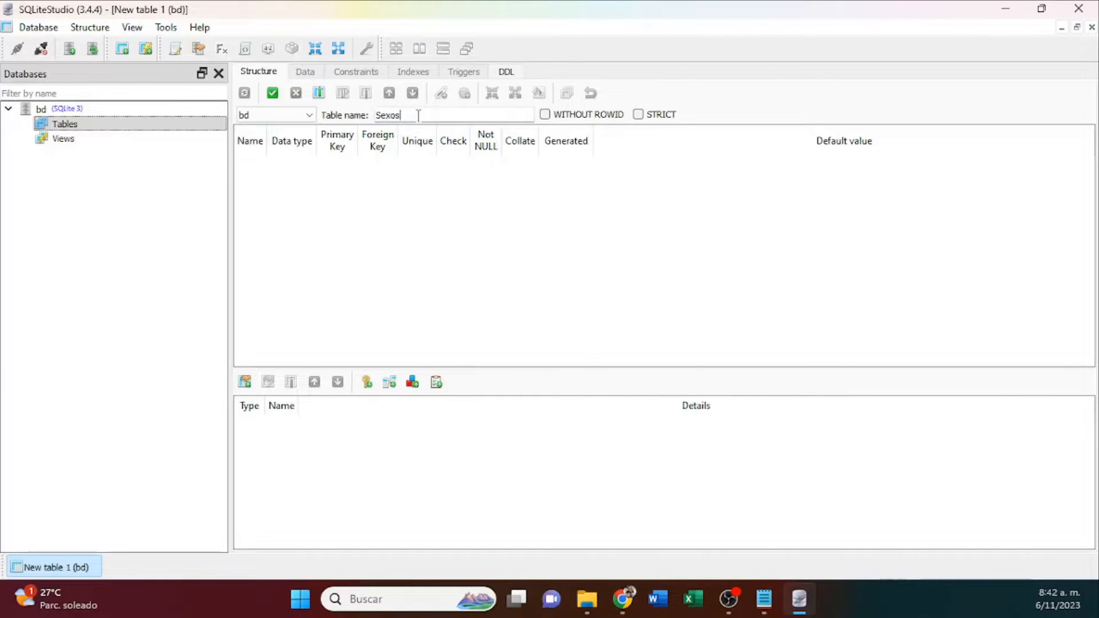
Add a column cd of type TEXT with size 2, set as Primary Key and Not NULL.
left_click(320, 97)
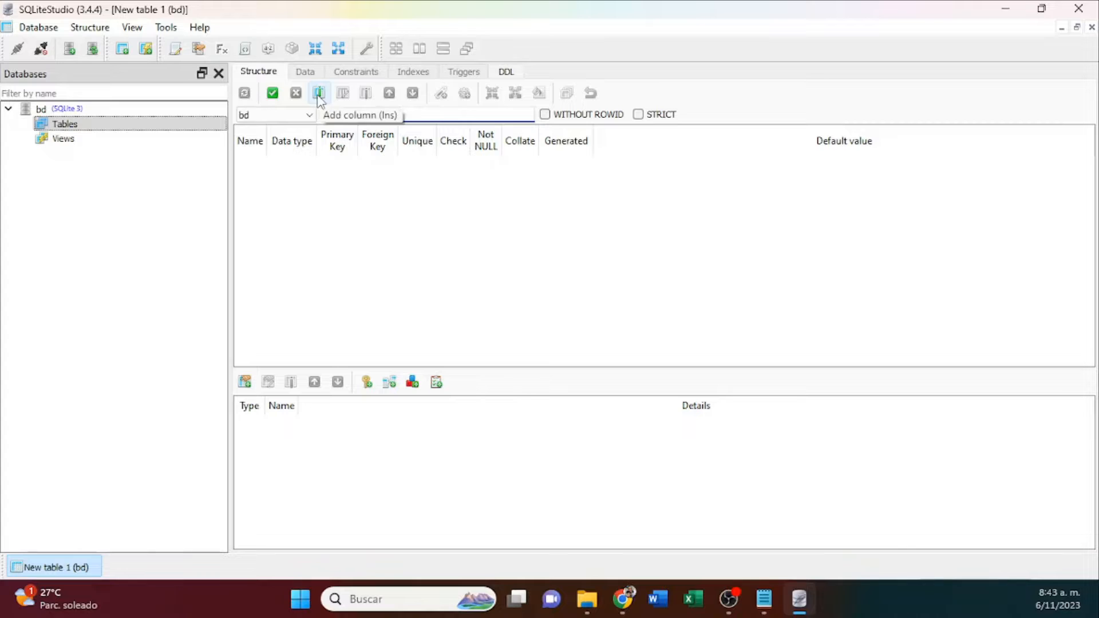
left_click(319, 96)
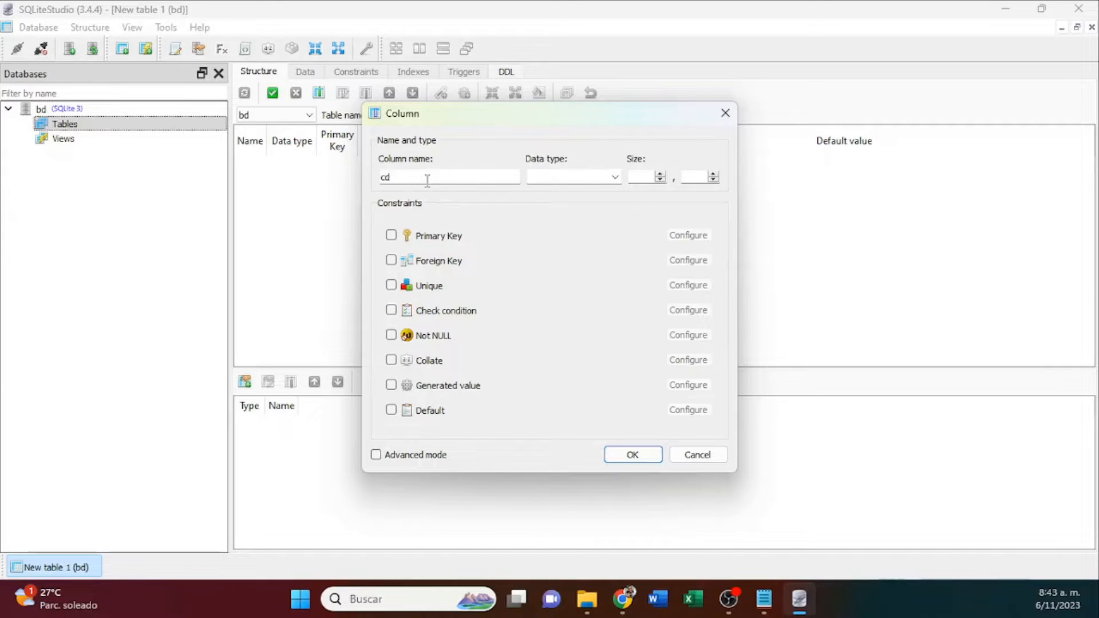
left_click(573, 172)
type("char")
left_click(612, 177)
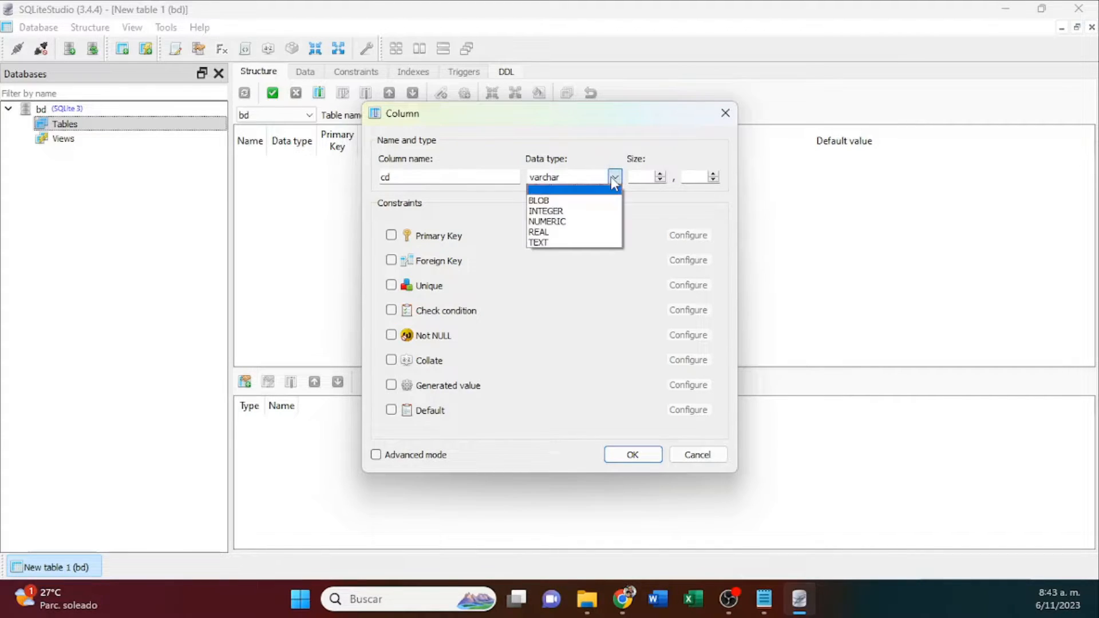
left_click(548, 243)
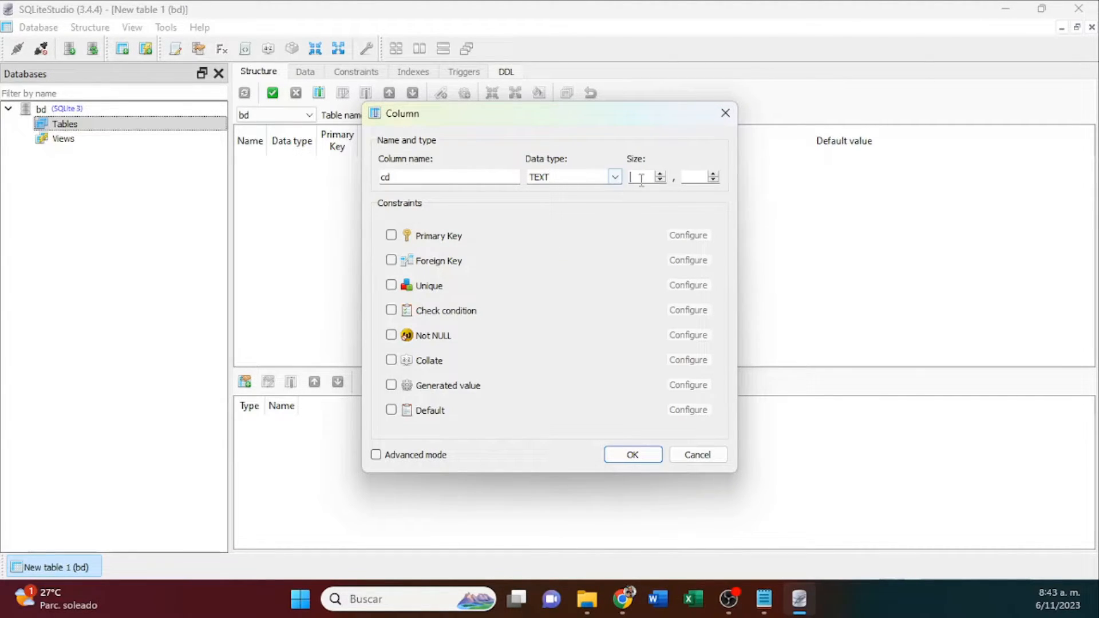
type("2")
left_click(391, 335)
left_click(392, 235)
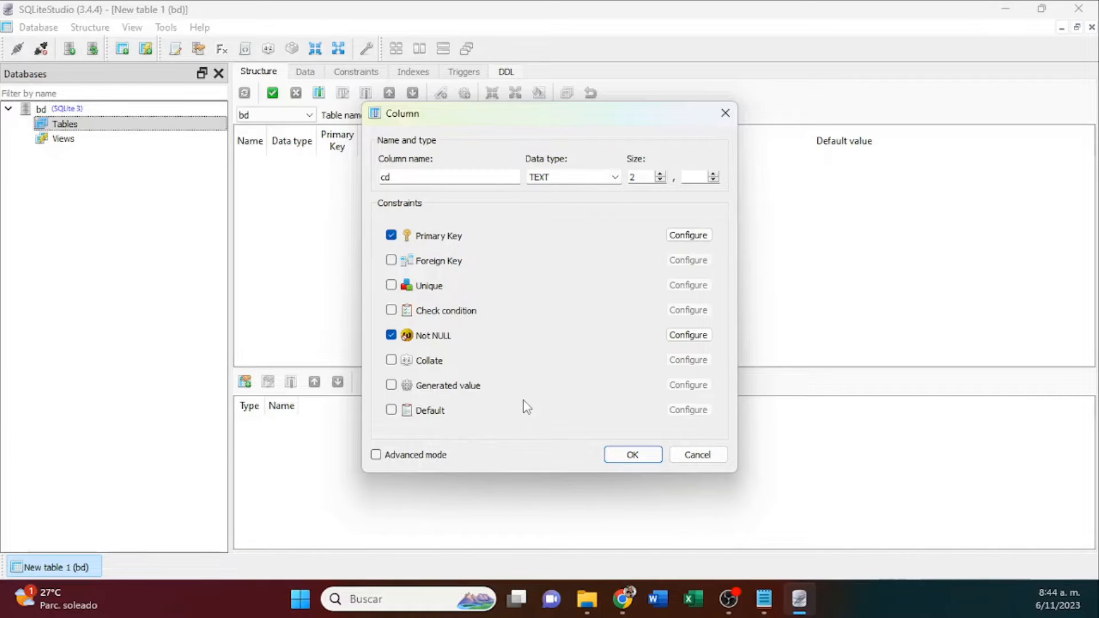
left_click(632, 454)
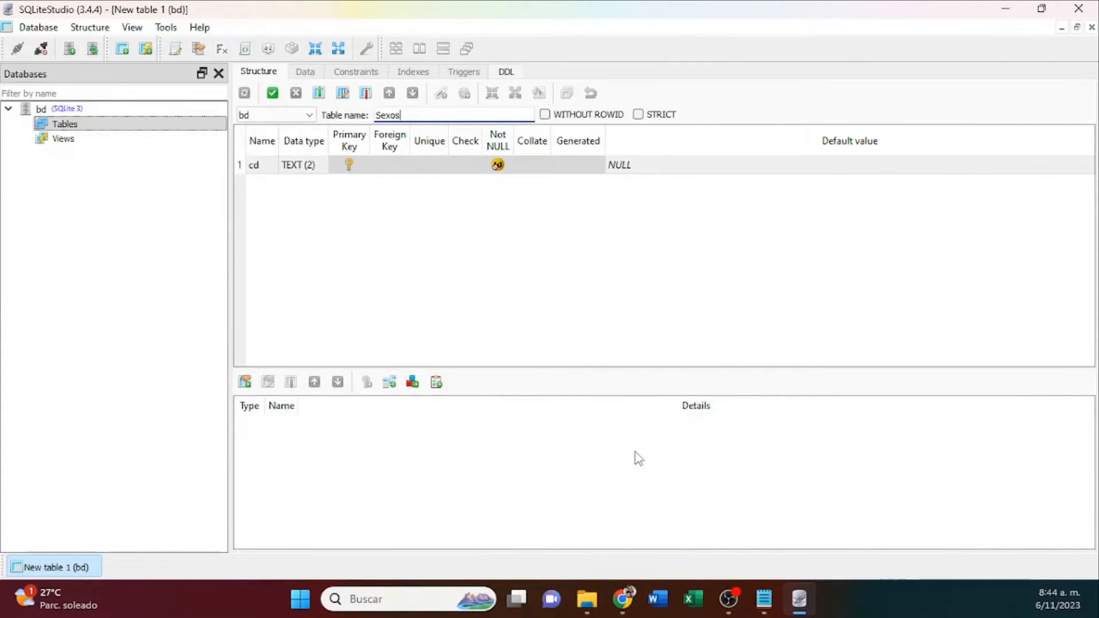
Add a column nm of type TEXT with size 15 and the Not NULL constraint.
left_click(321, 98)
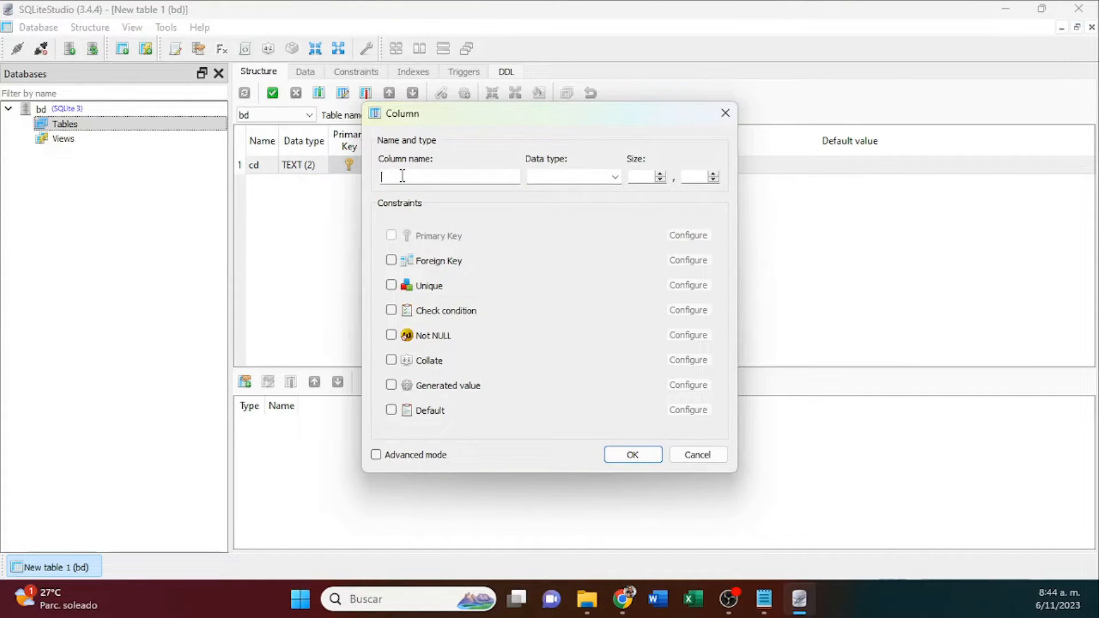
type("nm")
left_click(559, 177)
type("te")
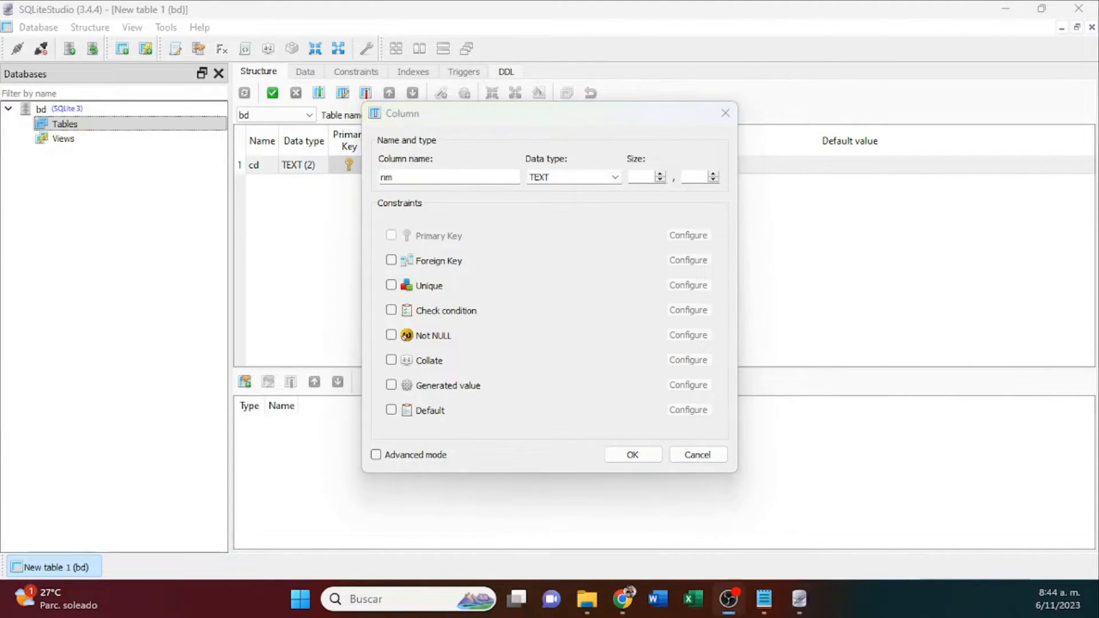
left_click(630, 189)
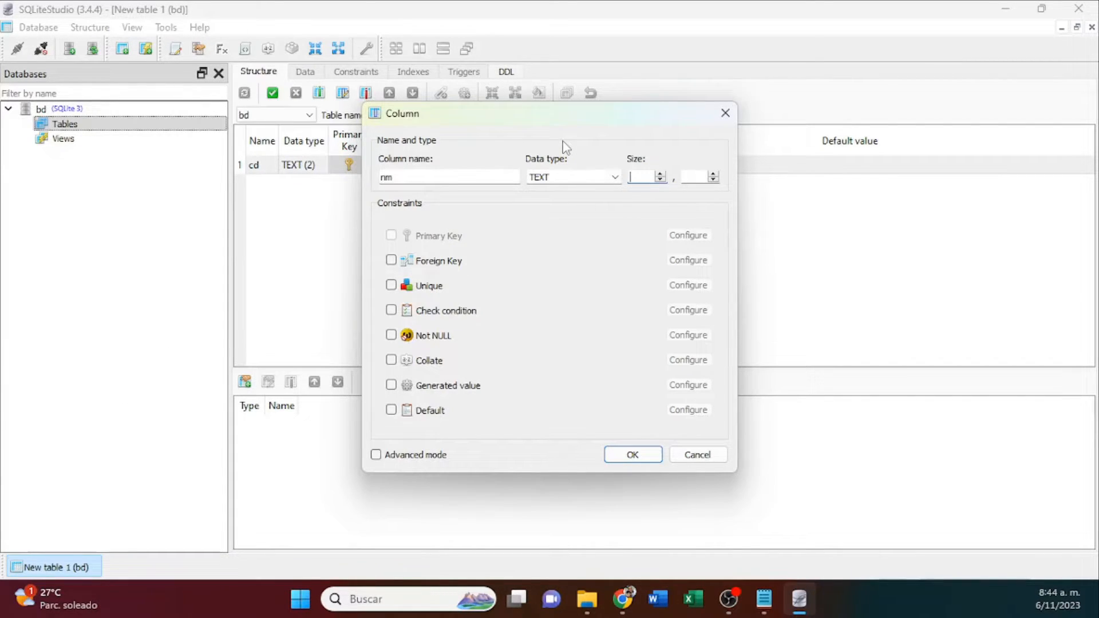
key("alt+Tab")
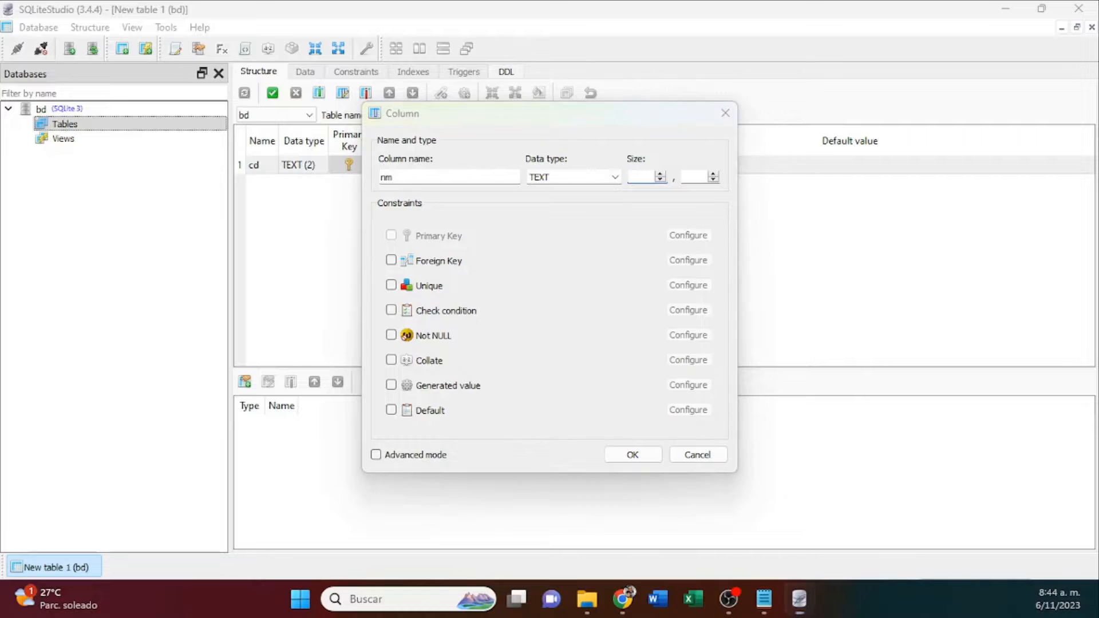
left_click(637, 177)
type("15")
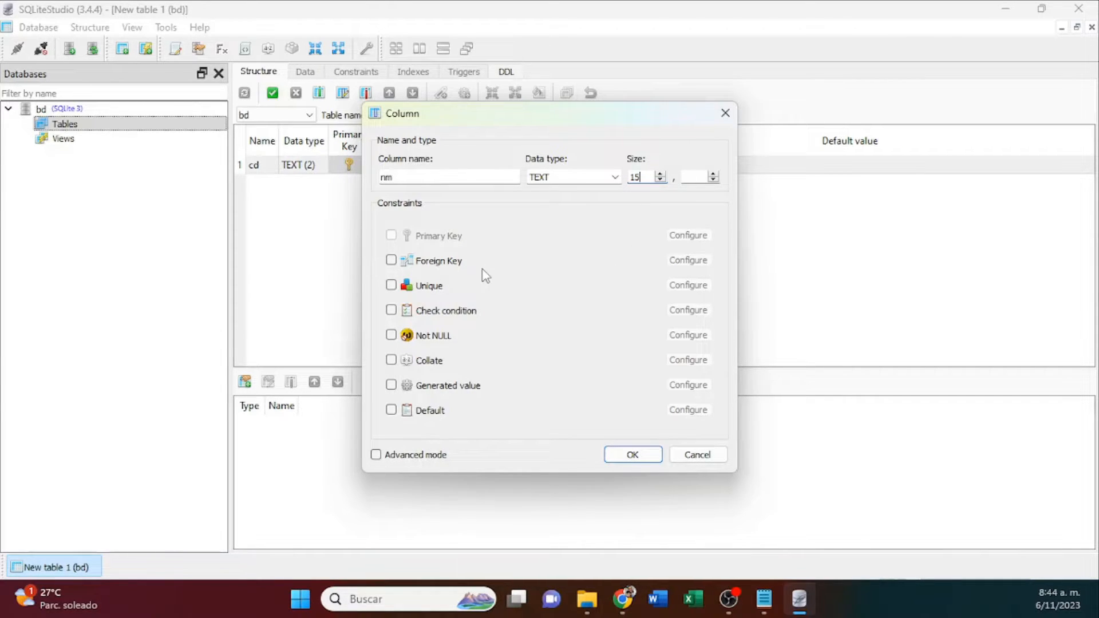
left_click(416, 341)
left_click(649, 459)
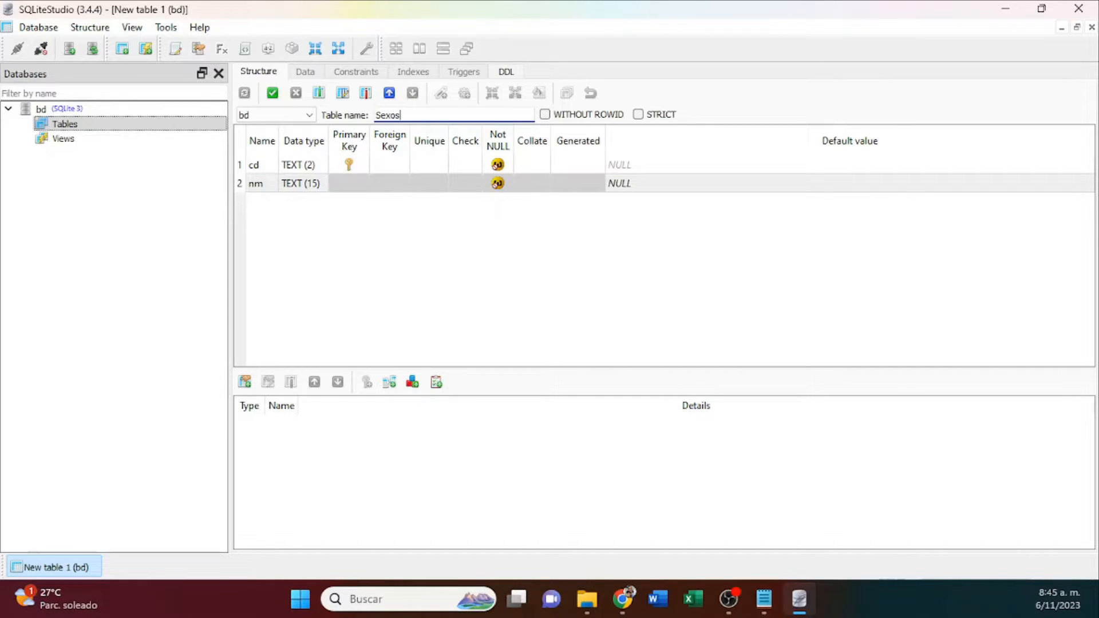
Add a column created of type DATETIME without constraints.
left_click(320, 94)
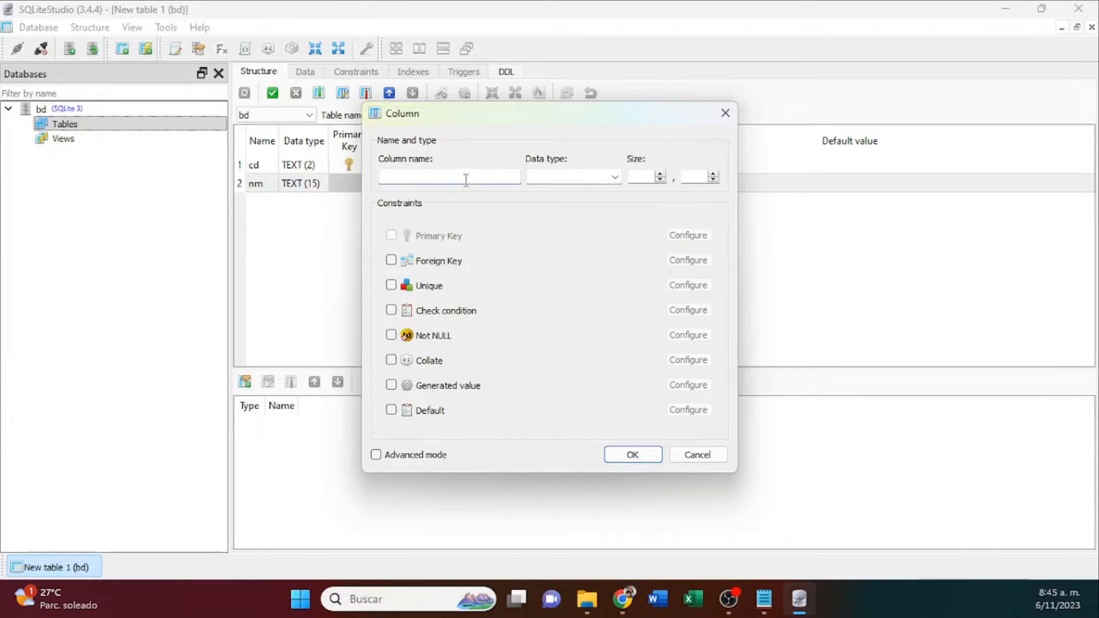
type("creat")
type("ed")
type("DATETIME")
key("Tab")
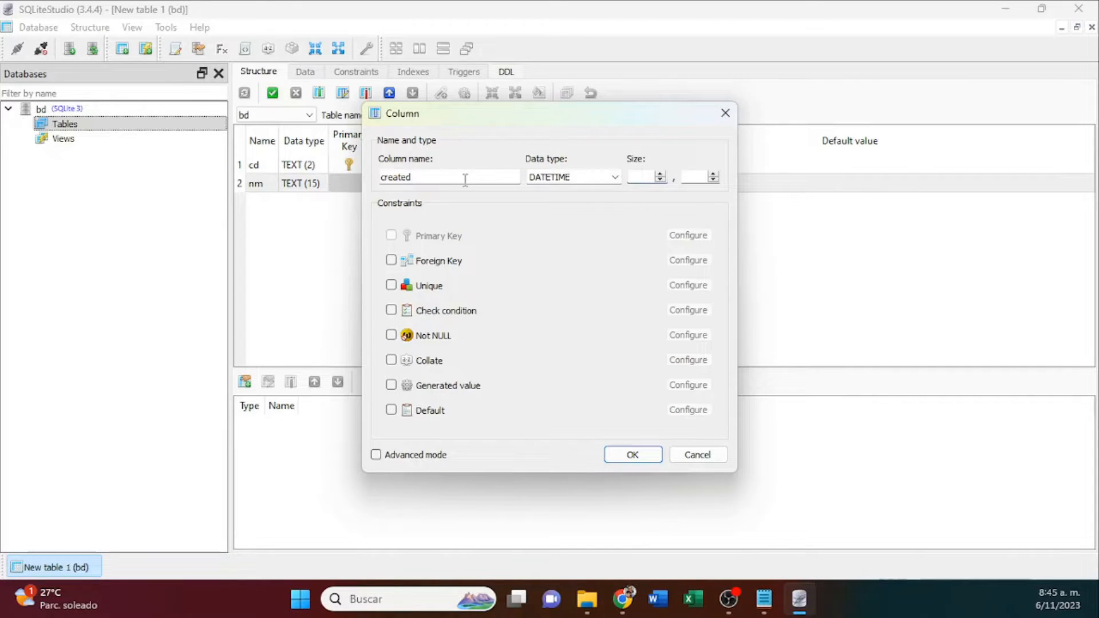
left_click(633, 458)
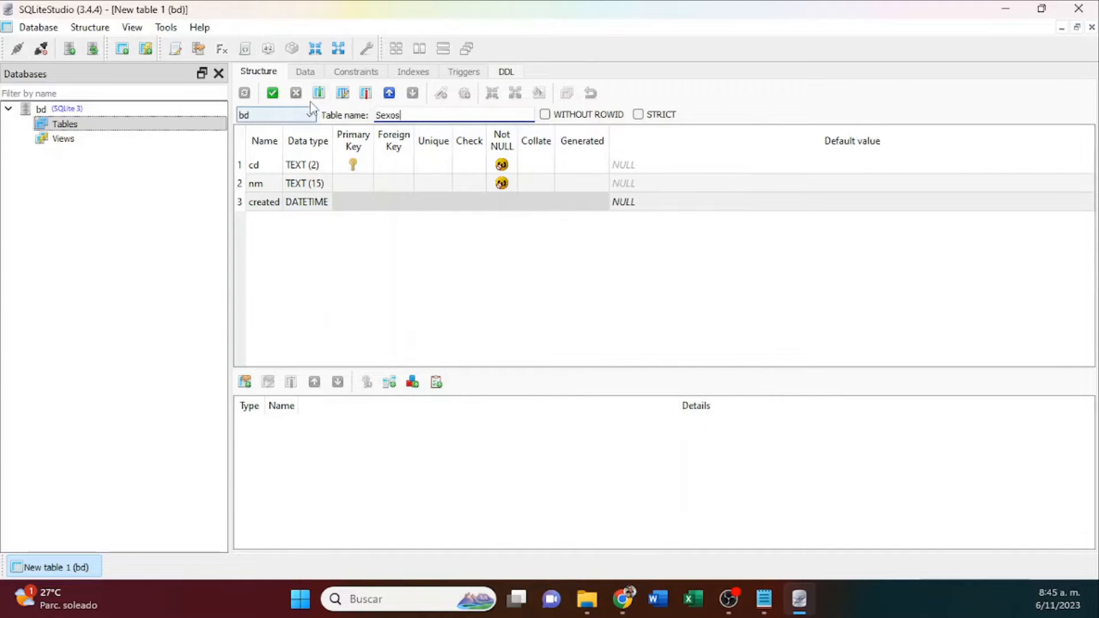
Add a column updated of type DATETIME without constraints.
left_click(321, 99)
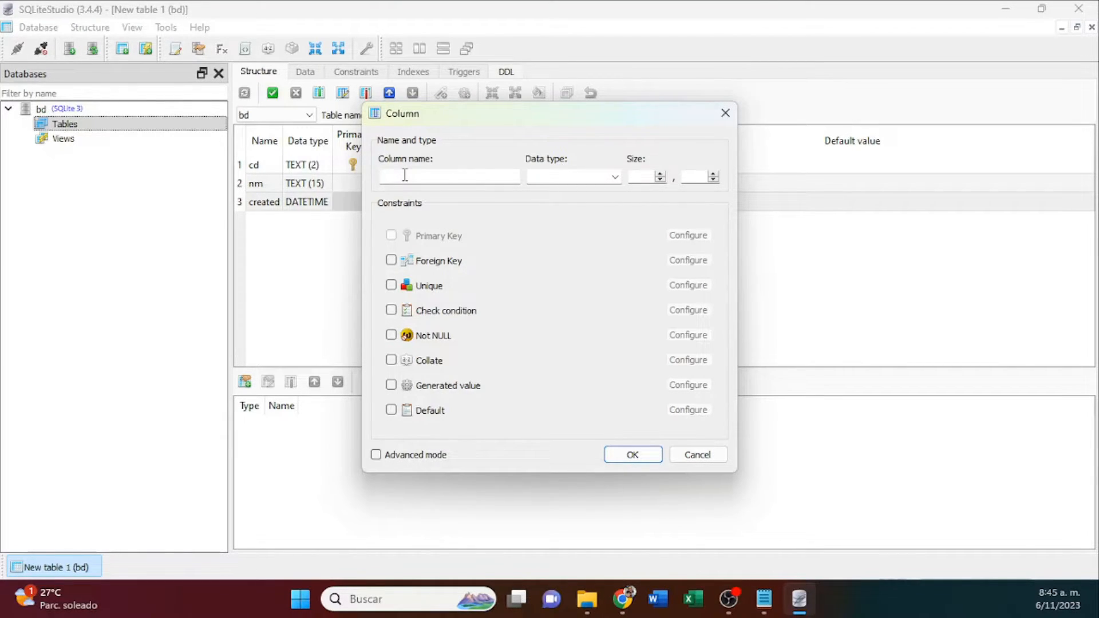
type("up")
key("BackSpace")
key("BackSpace")
type("updated")
left_click(576, 177)
type("DATETIME")
left_click(632, 457)
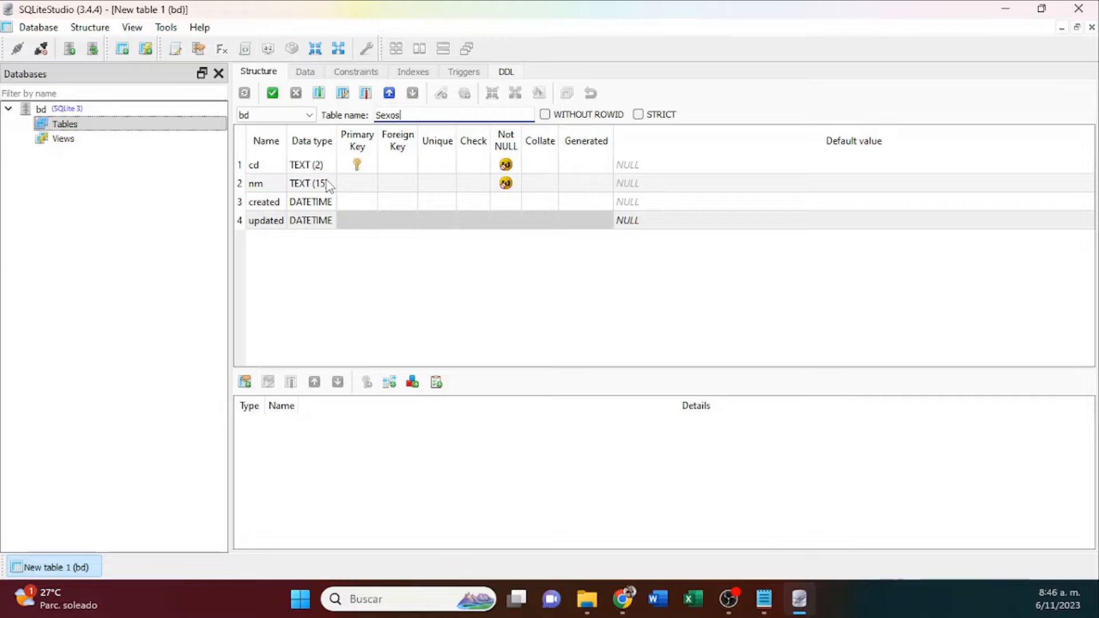
Commit the structure of the Sexos table and expand the bd database's list of tables.
left_click(272, 94)
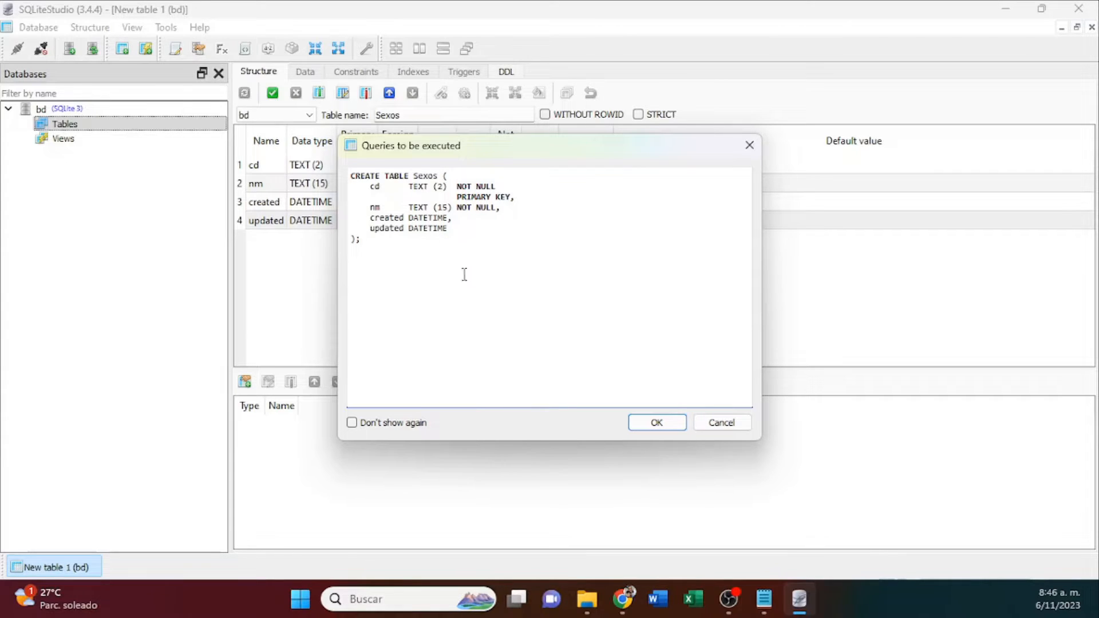
left_click(657, 424)
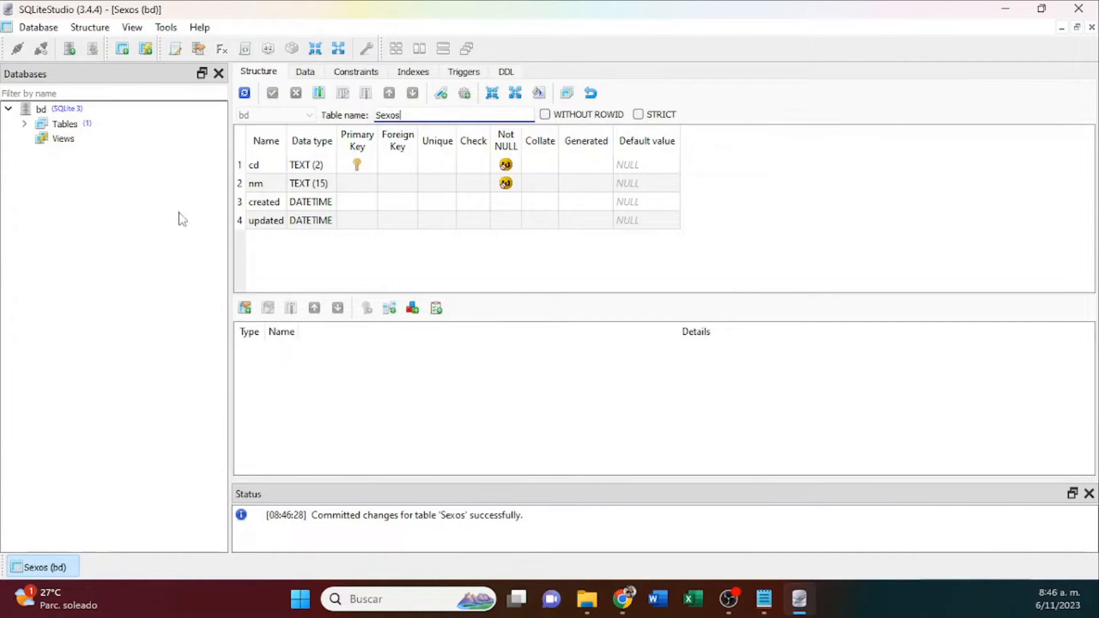
left_click(24, 124)
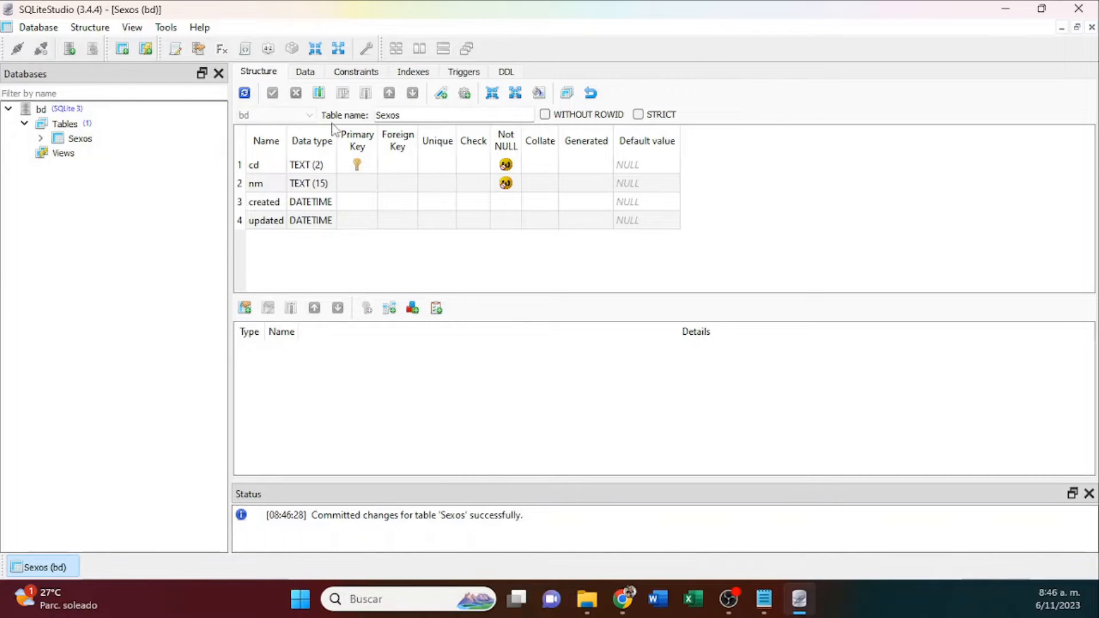
Examine the DDL of the Sexos table, enlarging the text and selecting the whole CREATE TABLE statement.
left_click(507, 72)
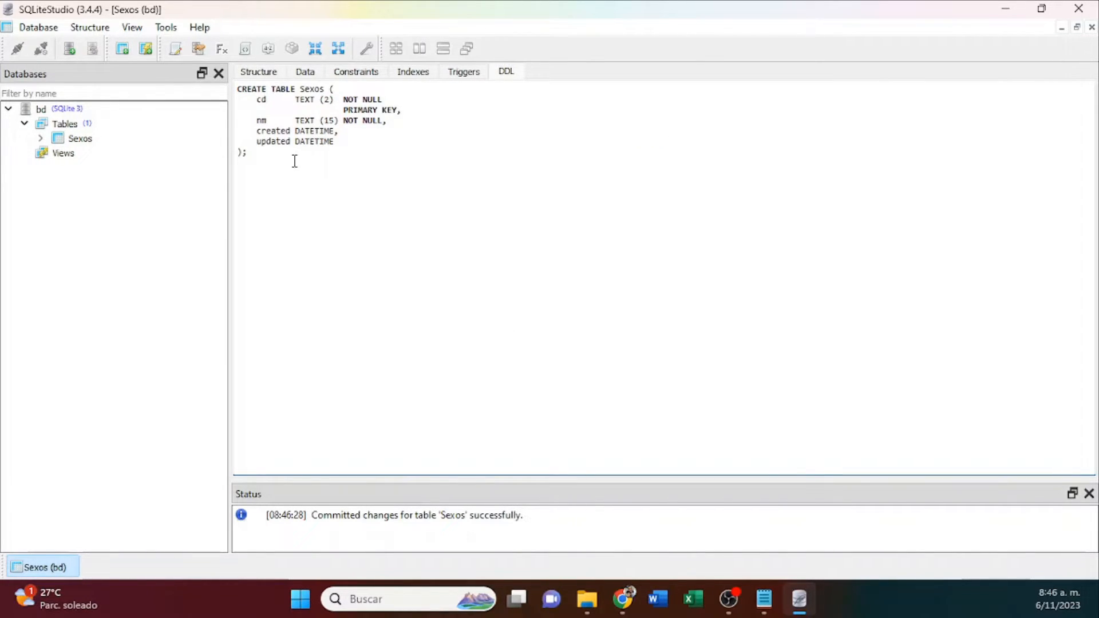
left_click(270, 149)
left_click_drag(270, 150, 230, 87)
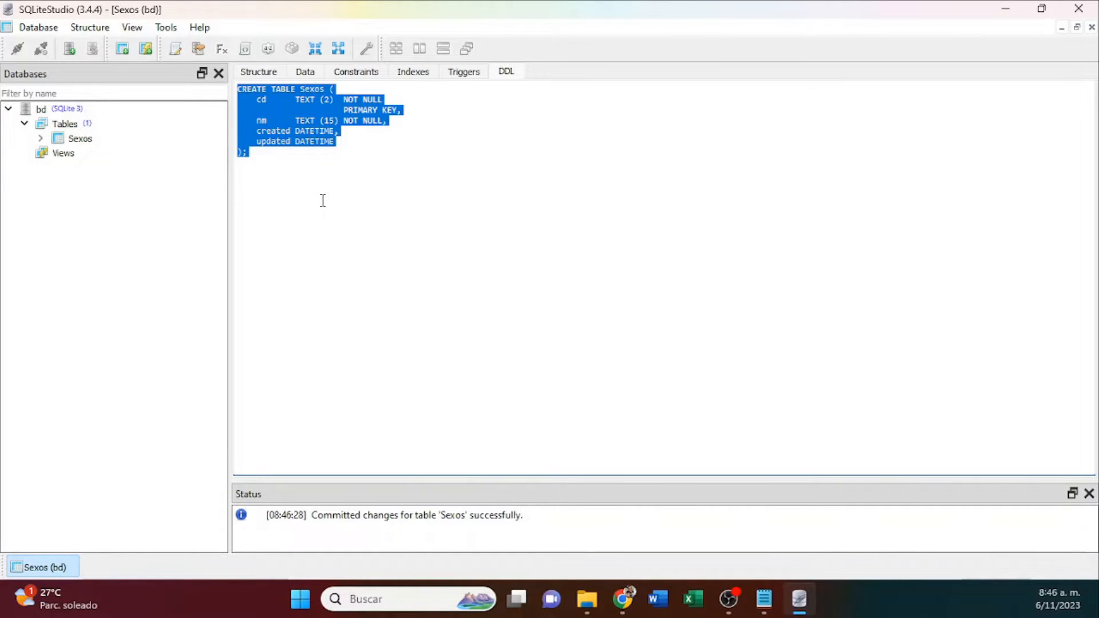
scroll(322, 200, "up", 5)
scroll(337, 215, "up", 1)
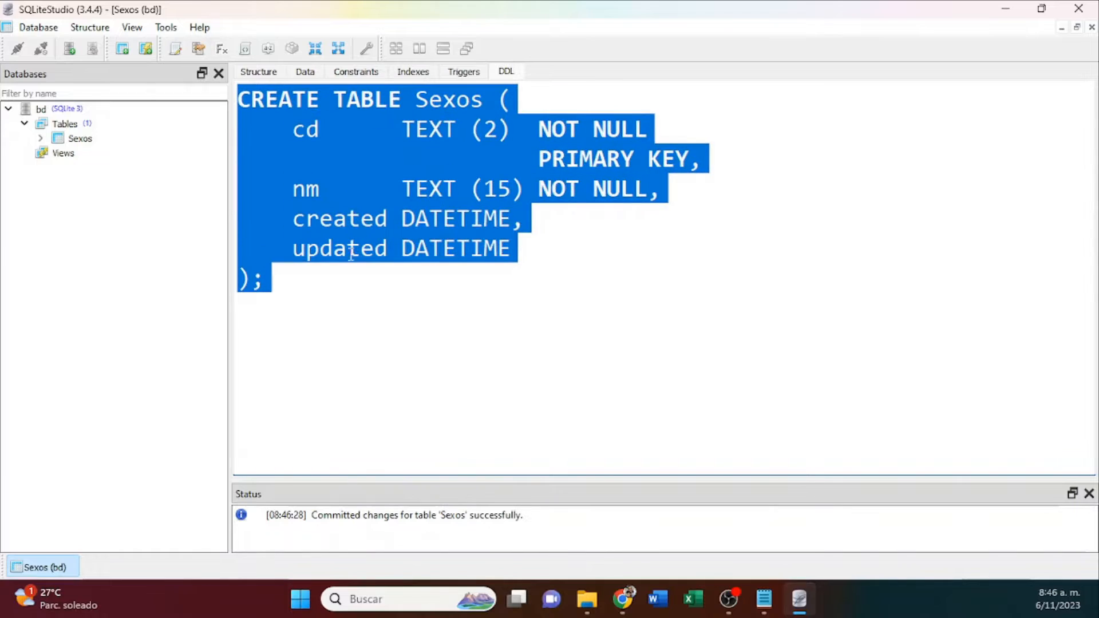
left_click(301, 292)
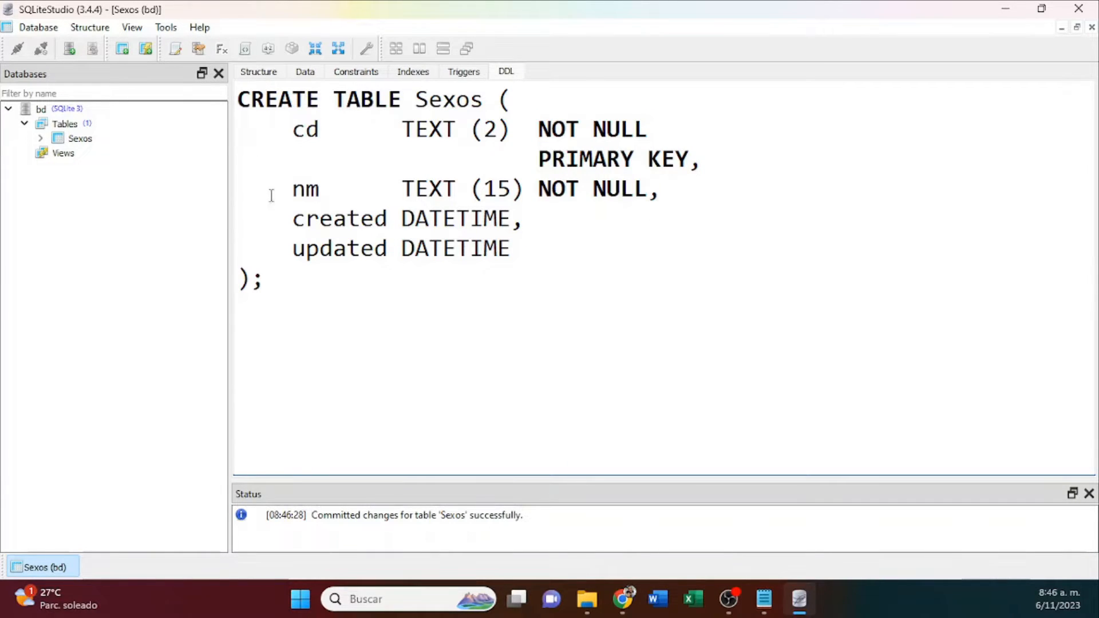
left_click_drag(265, 284, 235, 102)
right_click(313, 136)
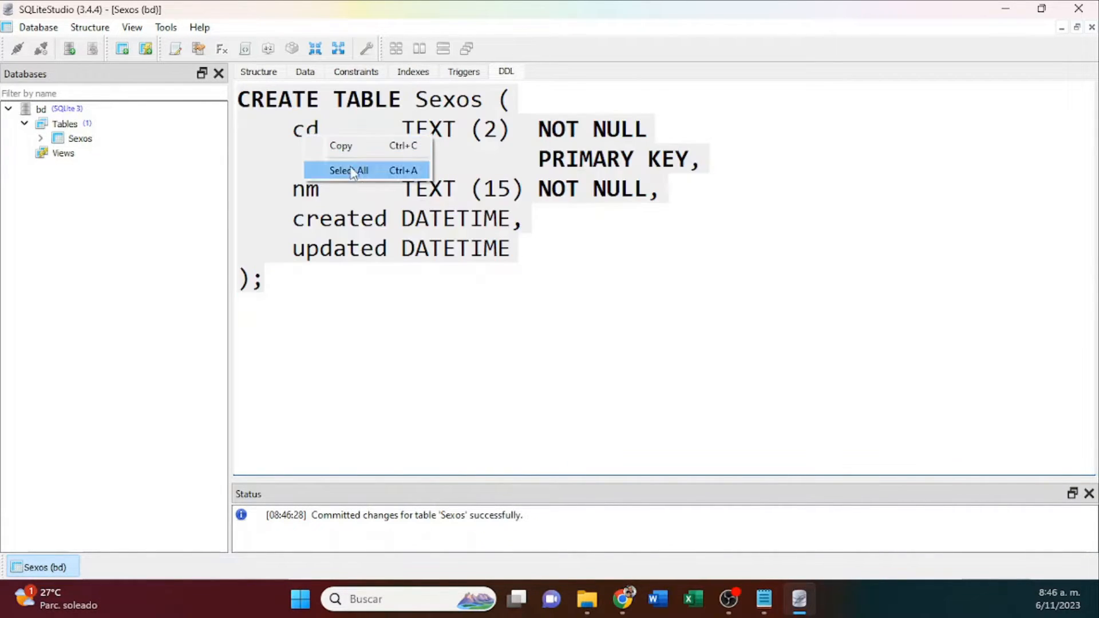
left_click(349, 169)
left_click(271, 283)
left_click_drag(271, 283, 244, 102)
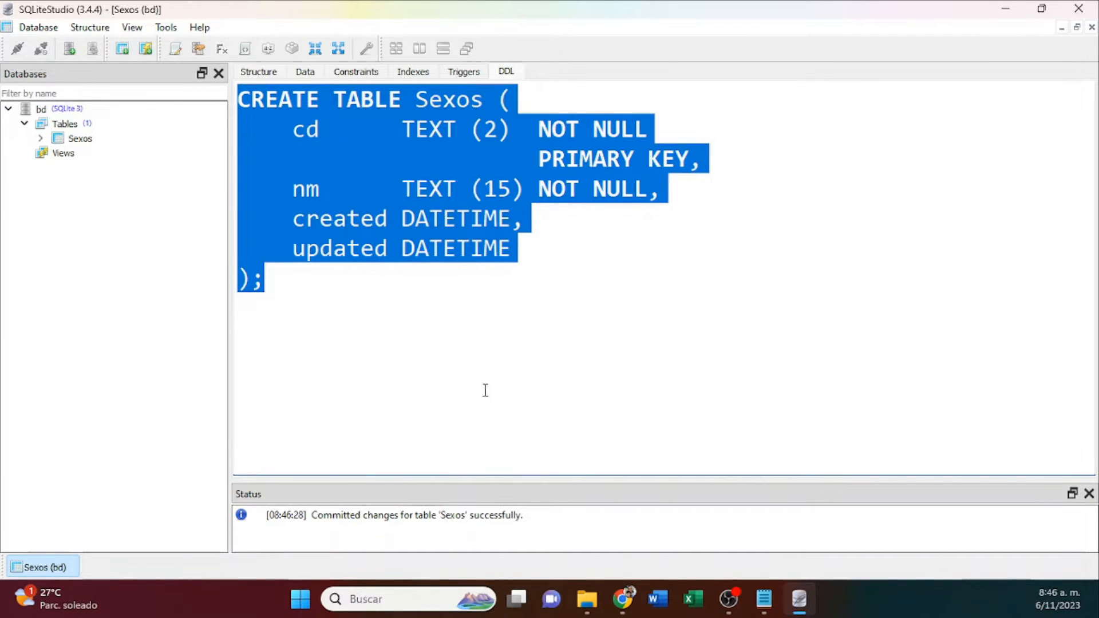
mouse_move(770, 602)
left_click(434, 279)
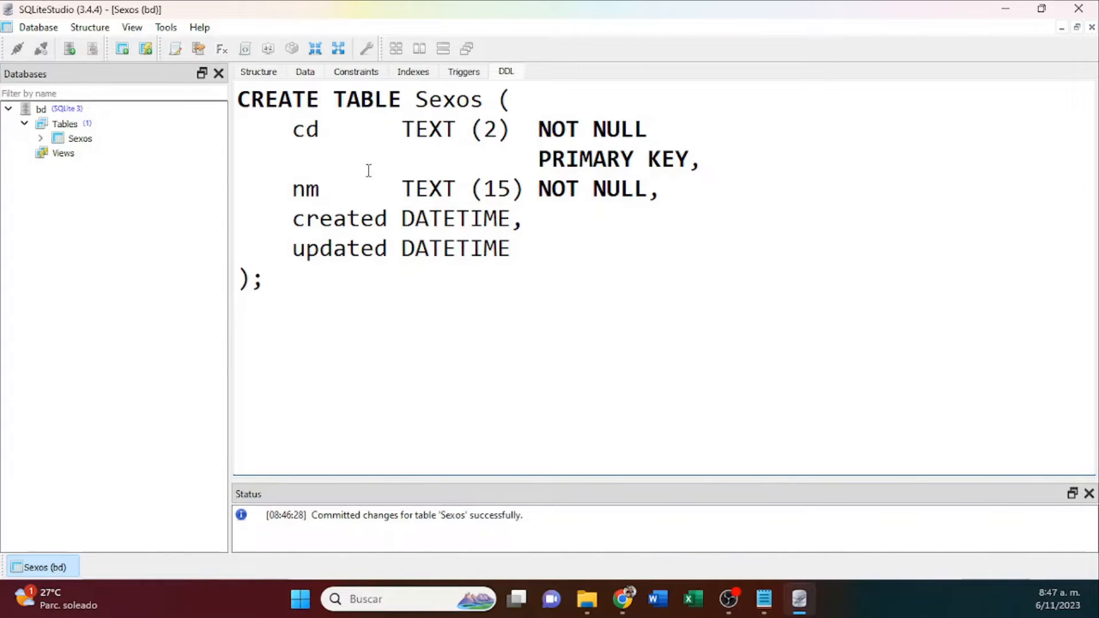
Examine the cd column and its PRIMARY KEY constraint in the DDL of the Sexos table.
left_click(294, 130)
left_click_drag(298, 130, 325, 131)
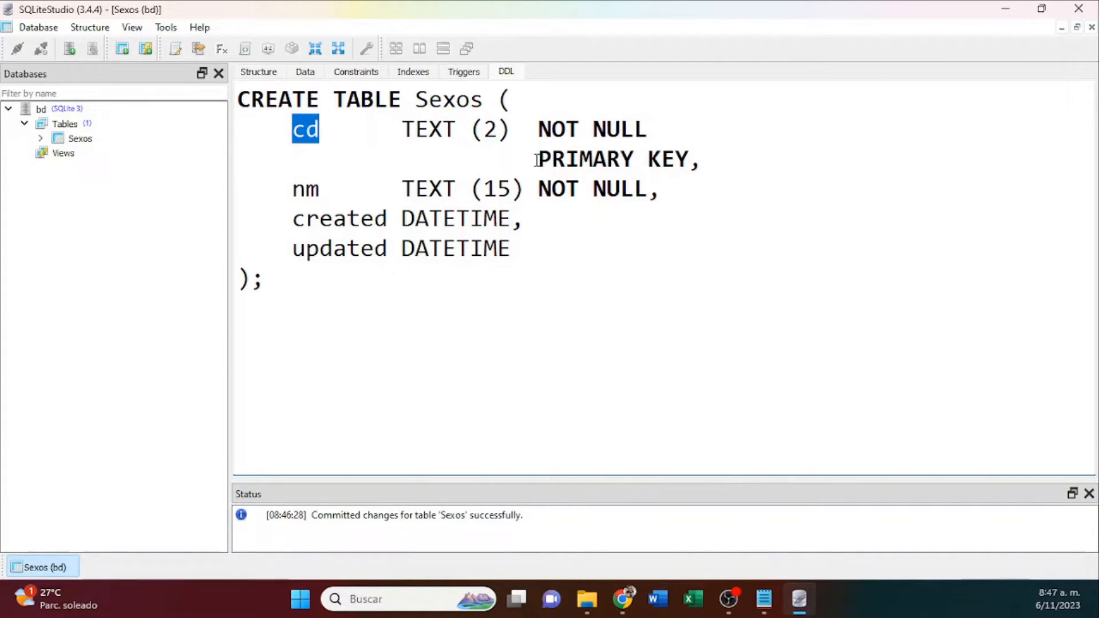
left_click_drag(537, 159, 688, 165)
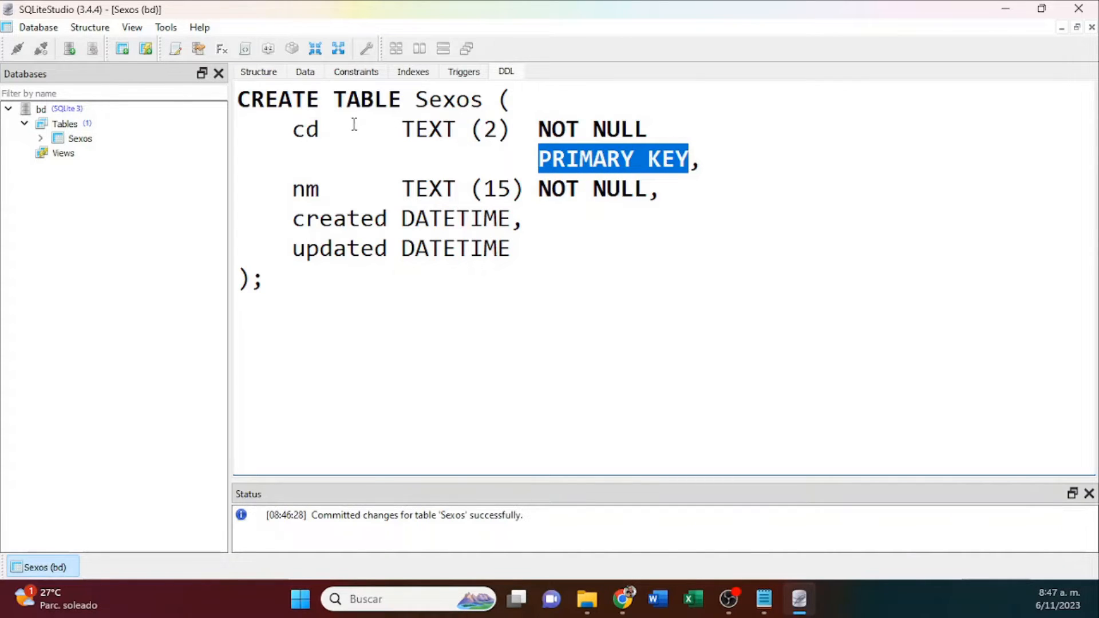
left_click_drag(294, 129, 321, 129)
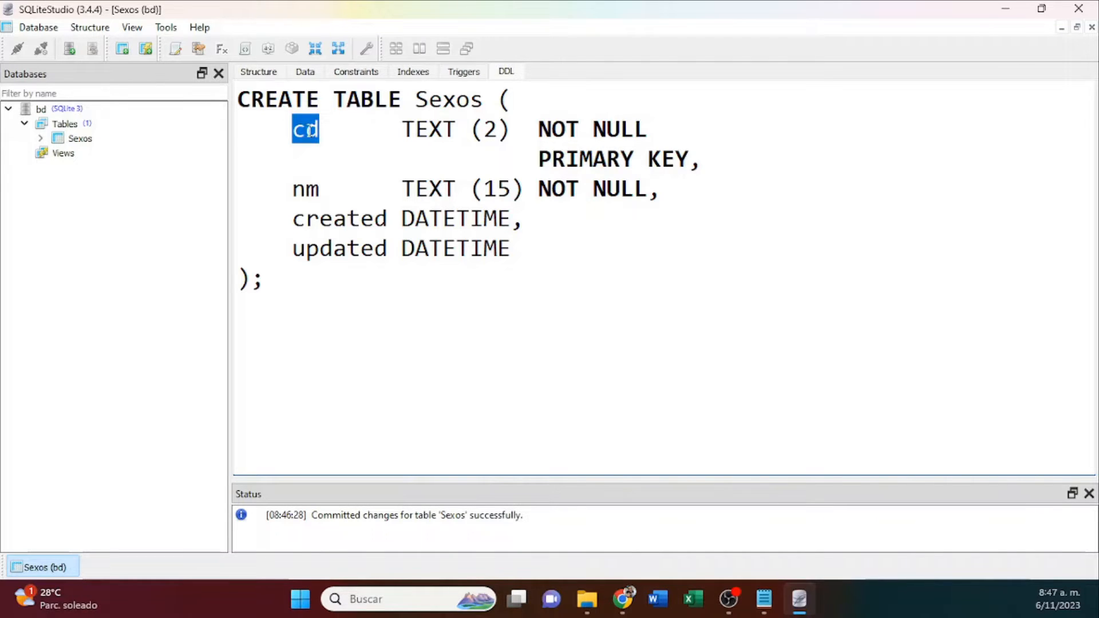
Add a column id of type INTEGER without a size to the Sexos structure and move it above cd.
left_click(267, 73)
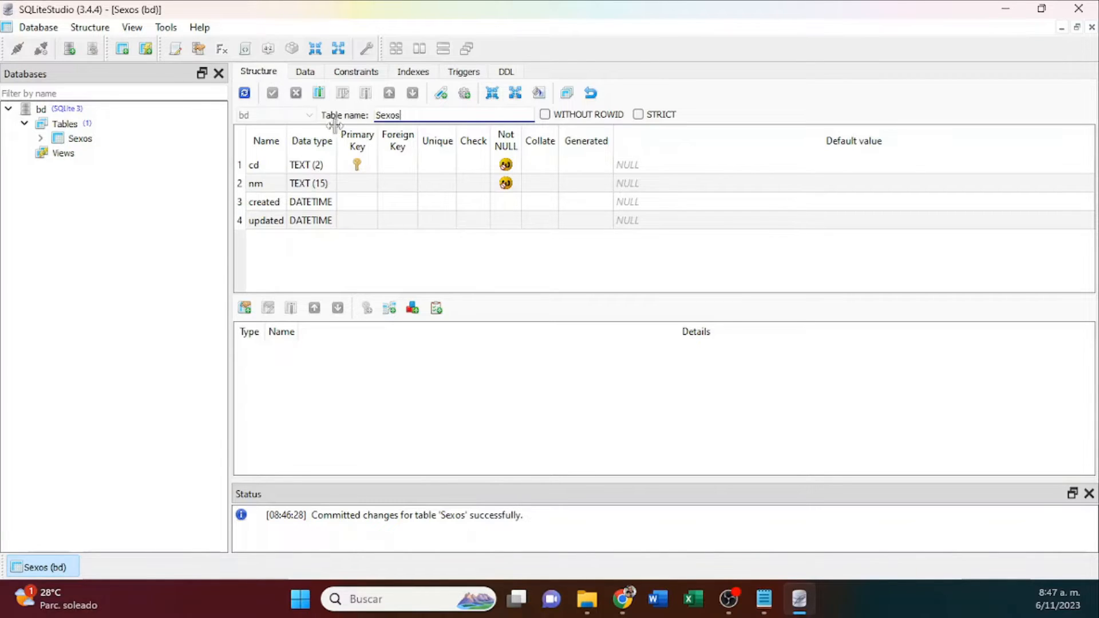
left_click(274, 169)
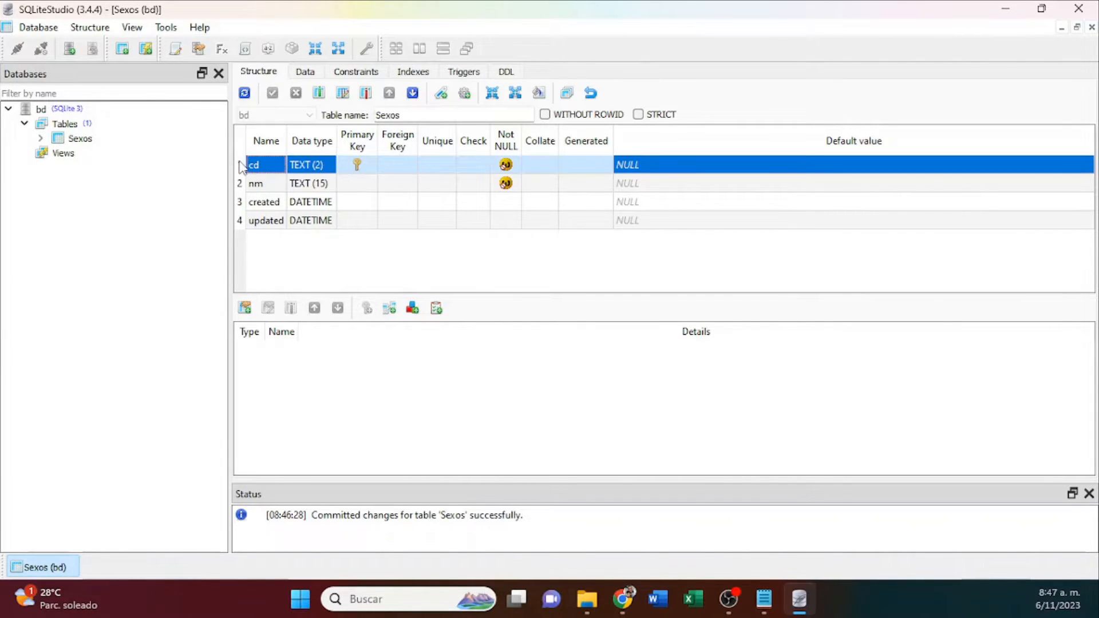
left_click(319, 98)
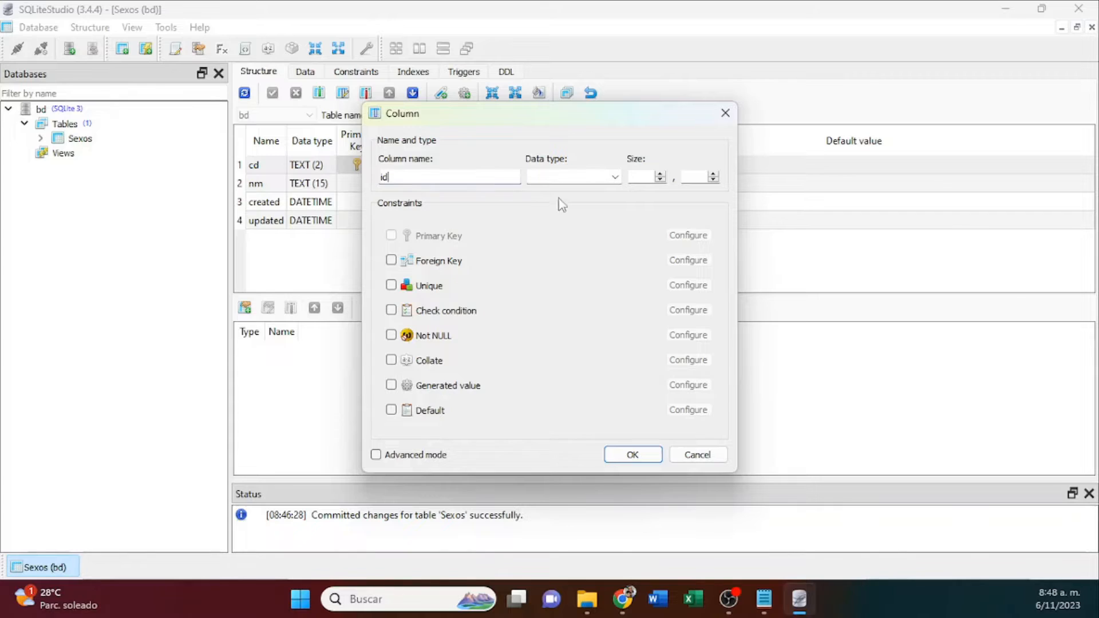
left_click(572, 178)
type("inTEGER")
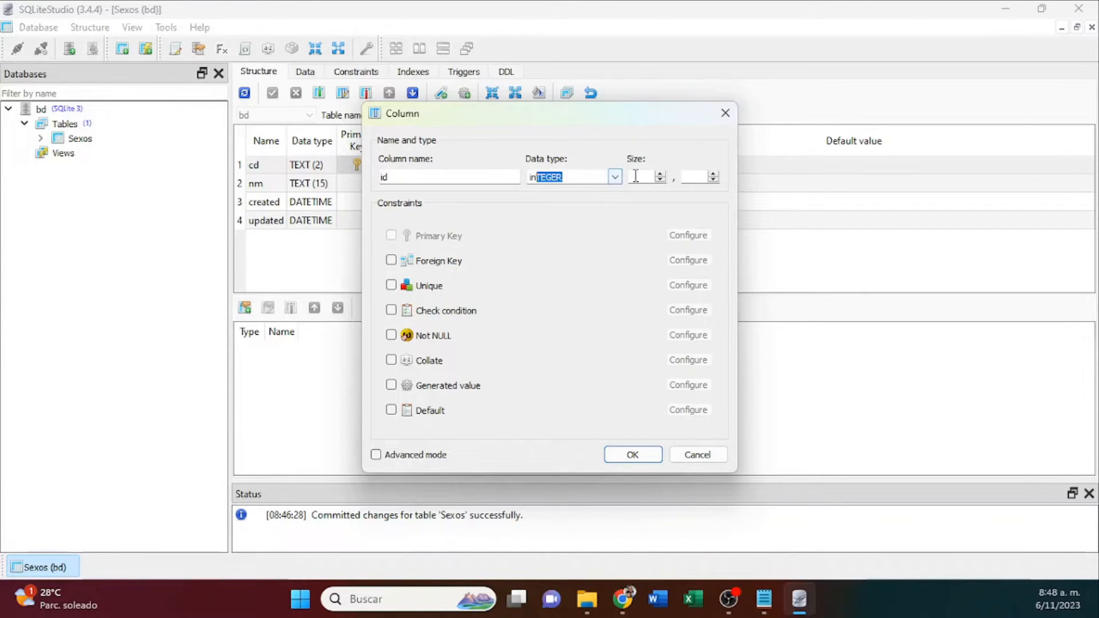
key("Tab")
key("Tab")
left_click(633, 455)
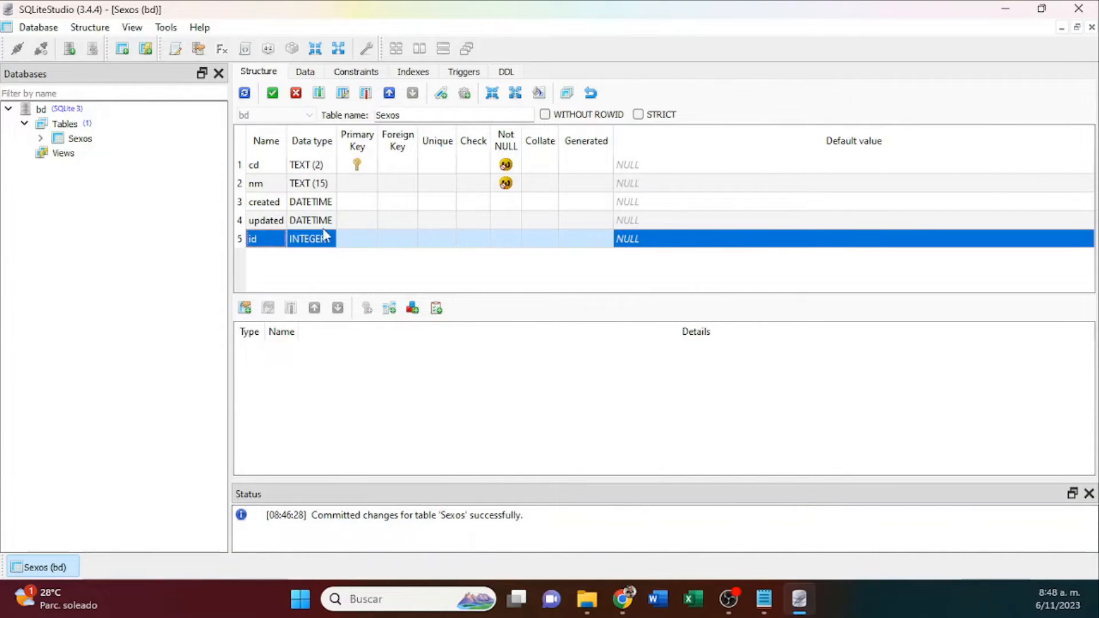
left_click_drag(265, 239, 277, 171)
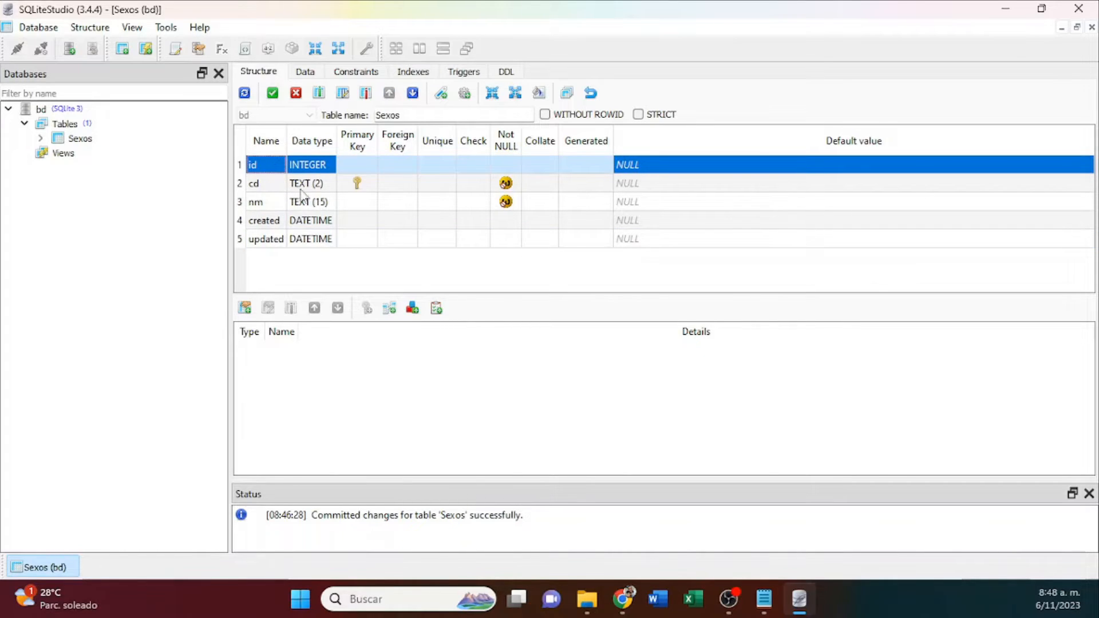
Remove the Primary Key constraint from the cd column.
double_click(262, 186)
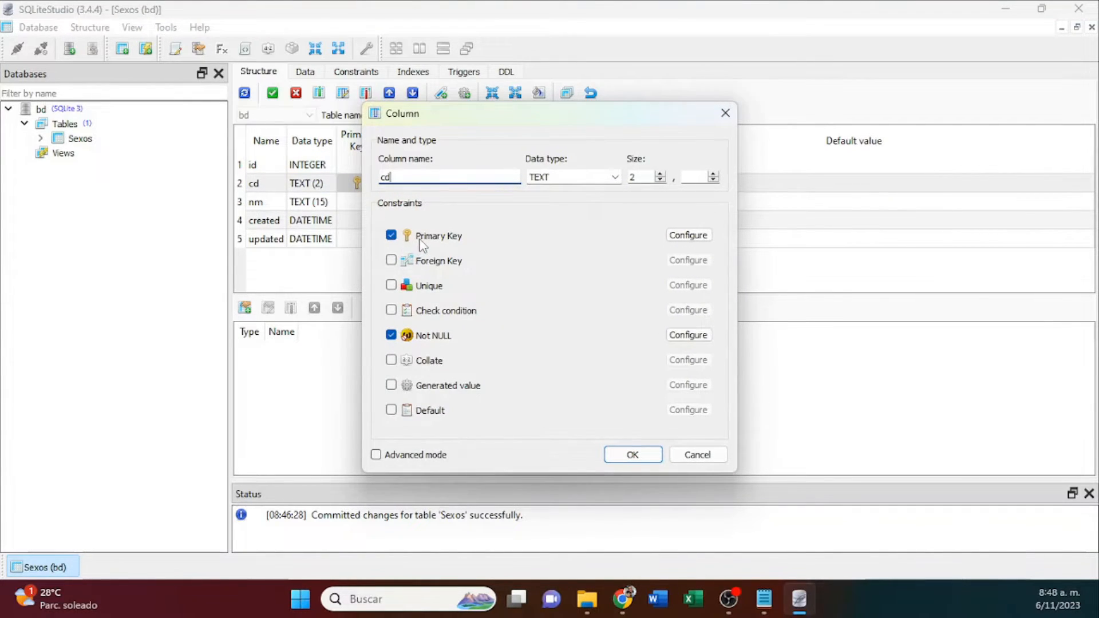
left_click(393, 235)
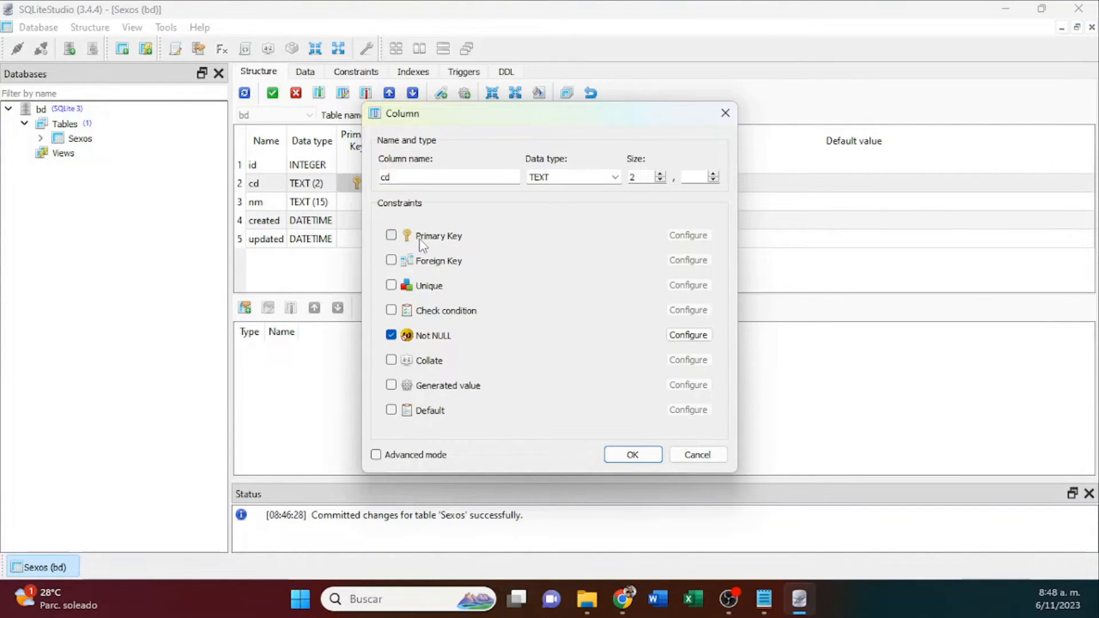
left_click(645, 456)
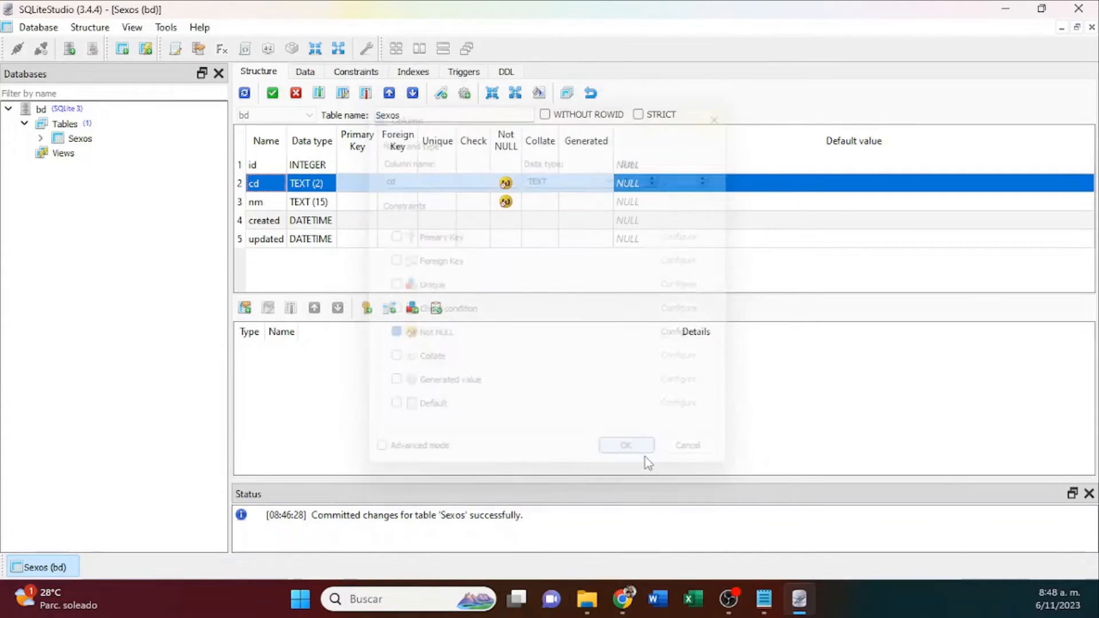
Make the id column the primary key with Autoincrement enabled.
double_click(306, 165)
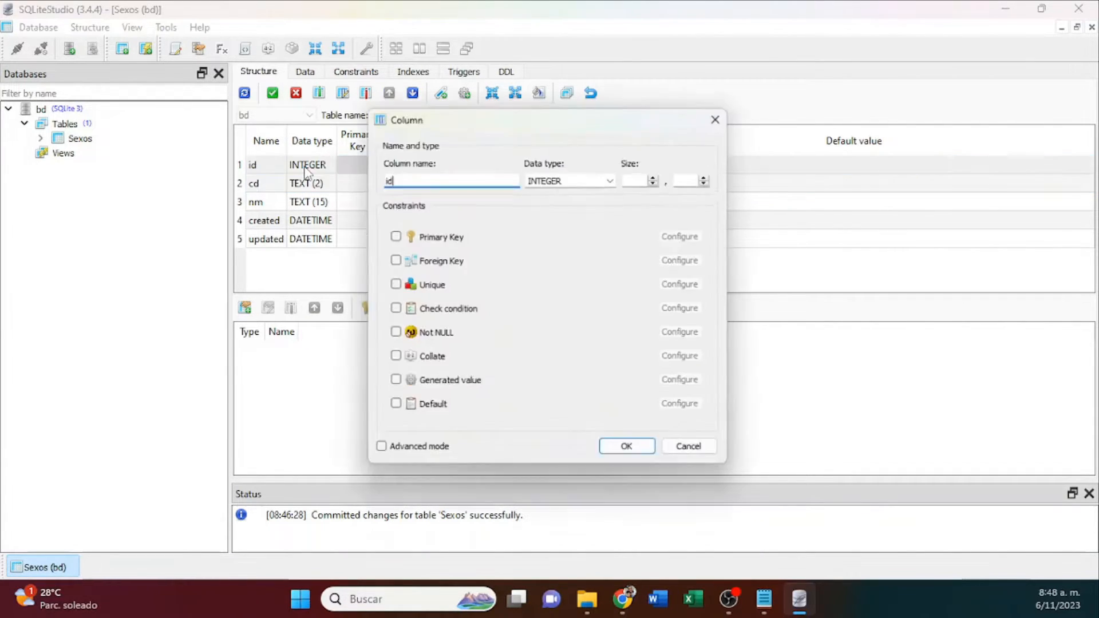
left_click(391, 236)
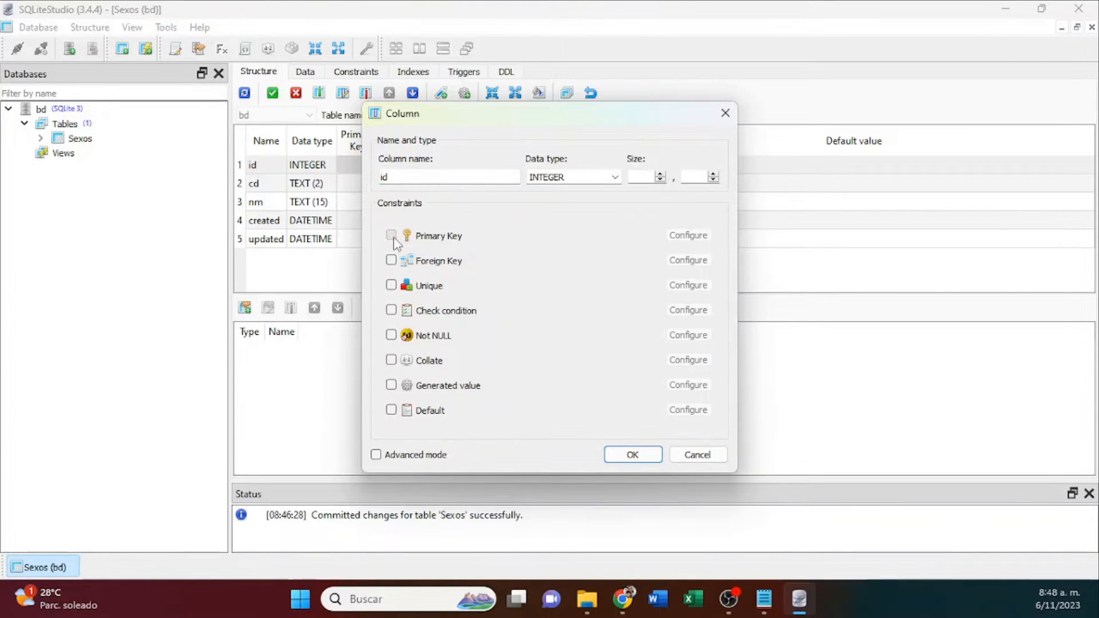
left_click(681, 237)
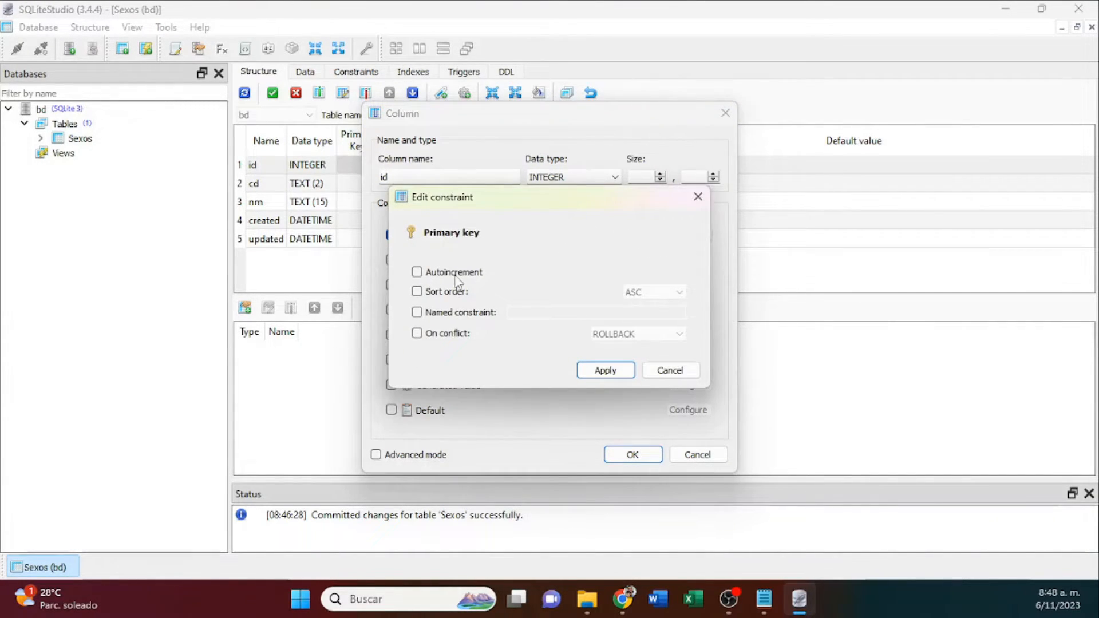
left_click(430, 274)
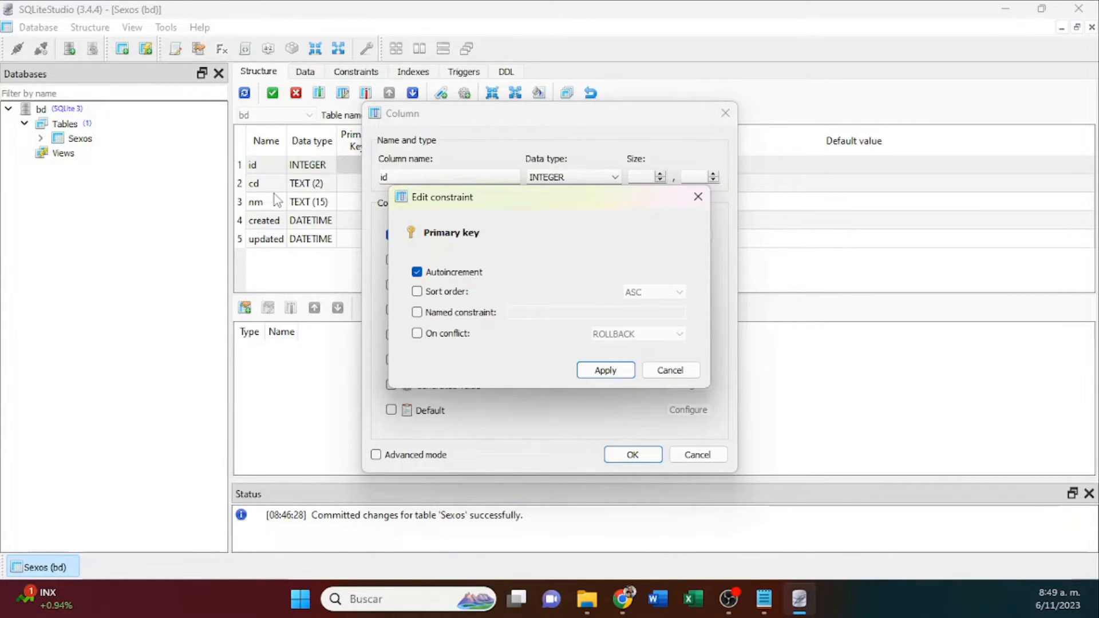
left_click(608, 373)
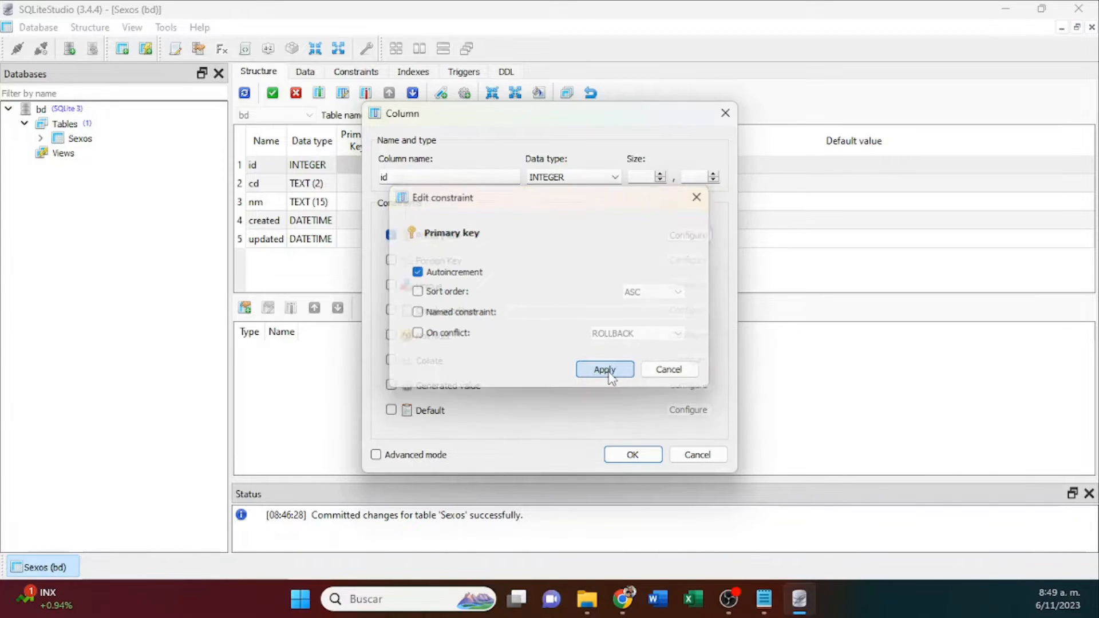
left_click(642, 455)
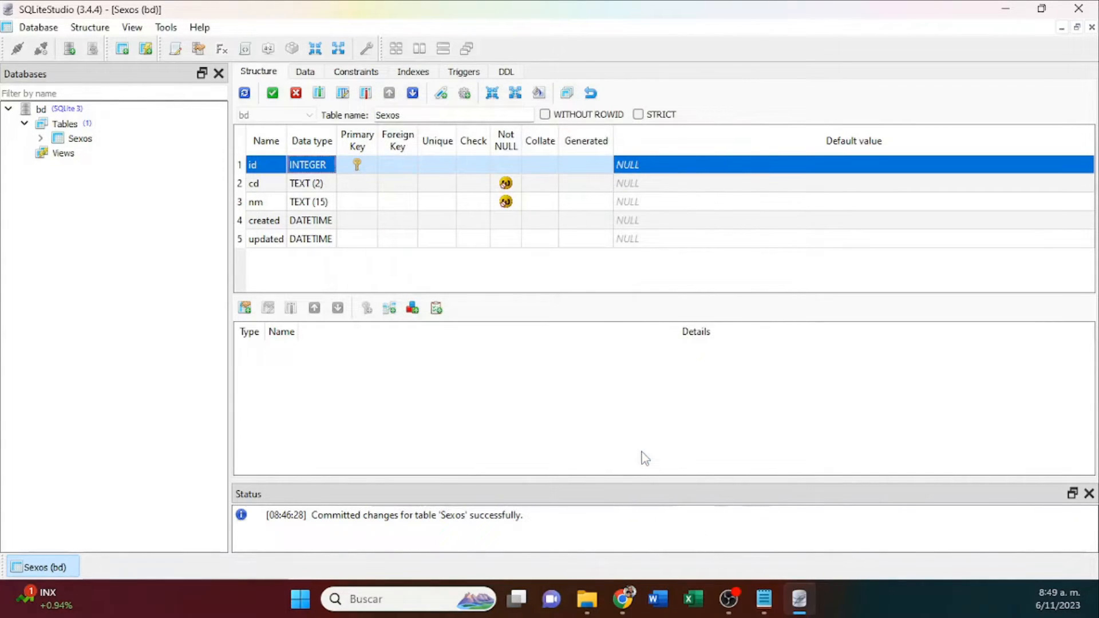
Commit the structure changes of the Sexos table, reviewing the generated queries before executing them.
left_click(272, 93)
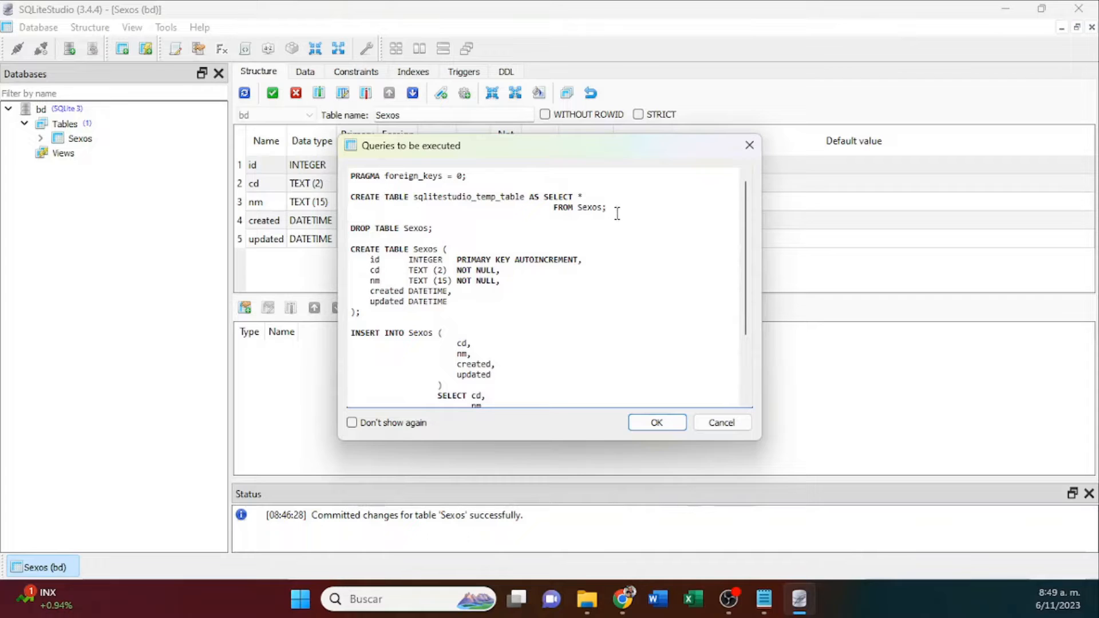
left_click_drag(609, 207, 341, 187)
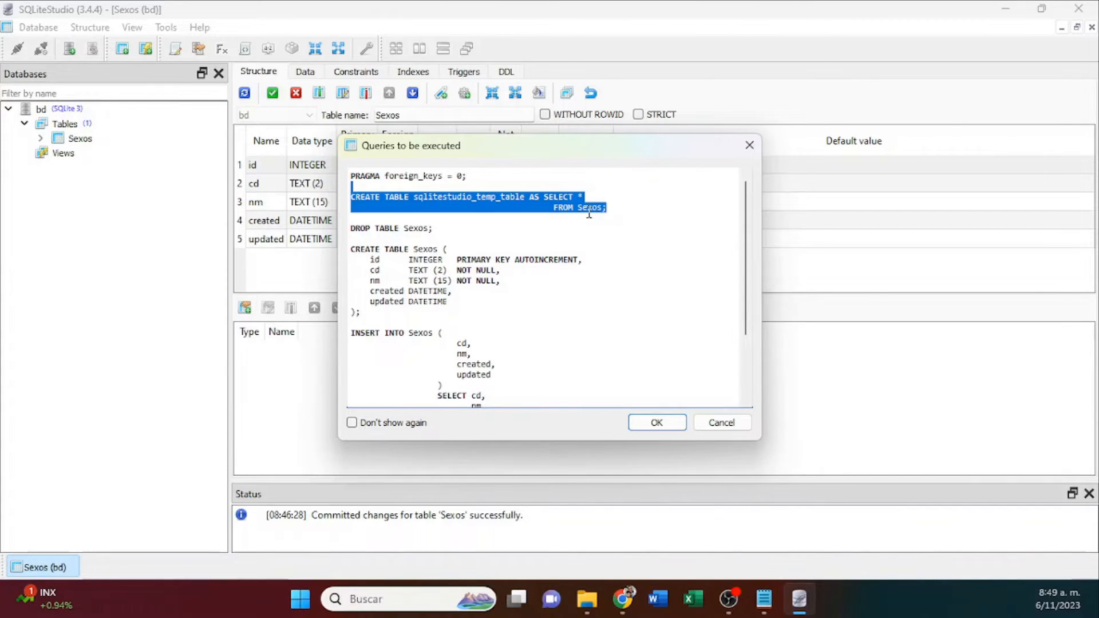
left_click_drag(442, 228, 346, 224)
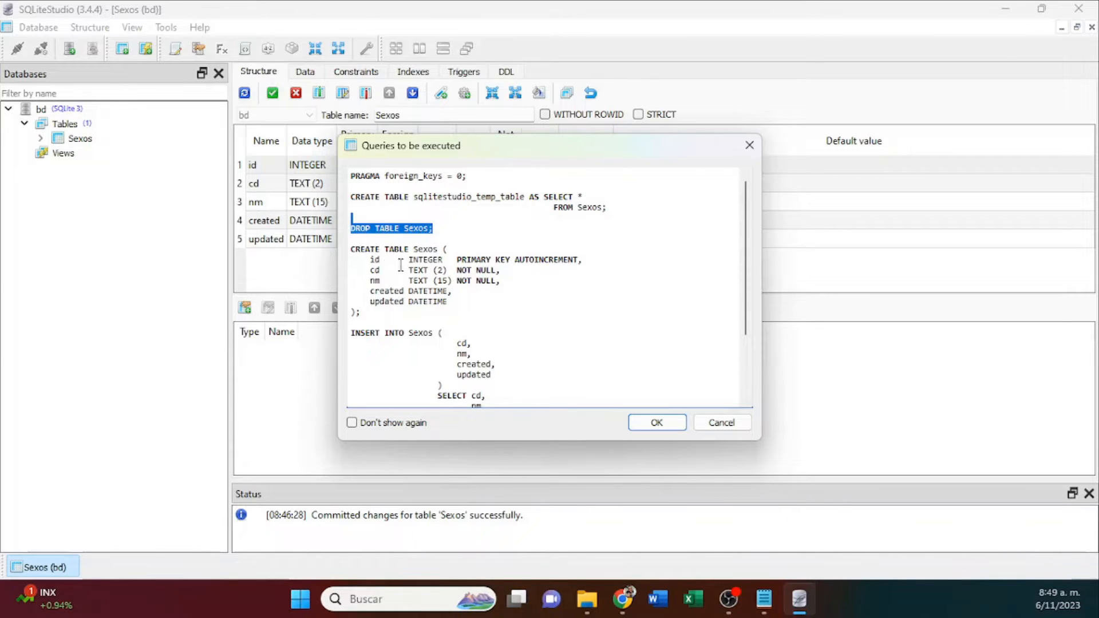
left_click_drag(361, 312, 350, 252)
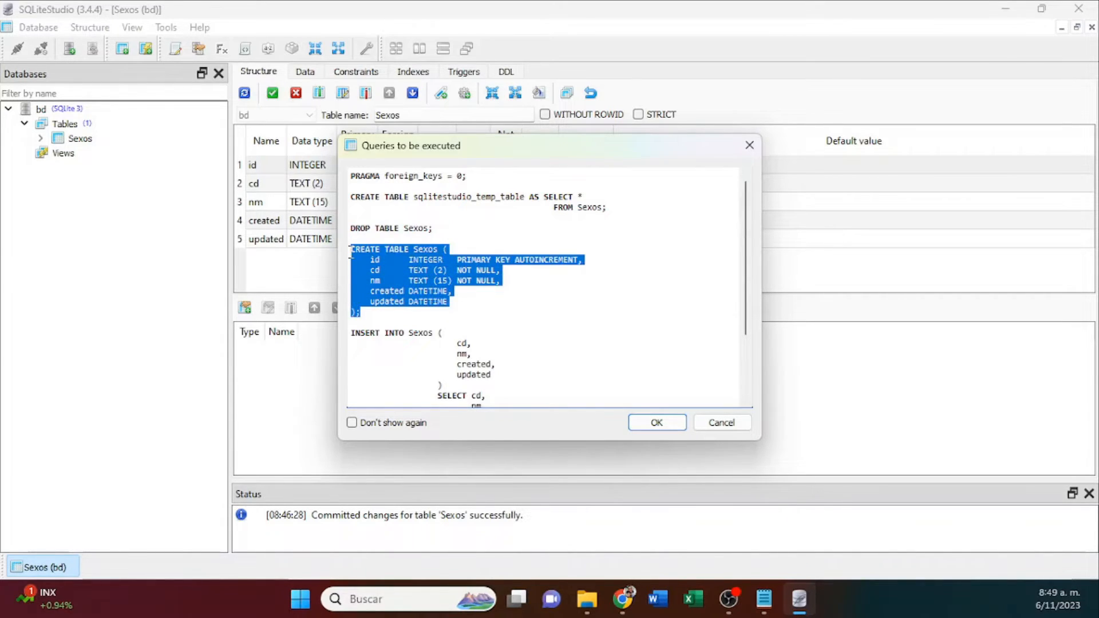
double_click(546, 260)
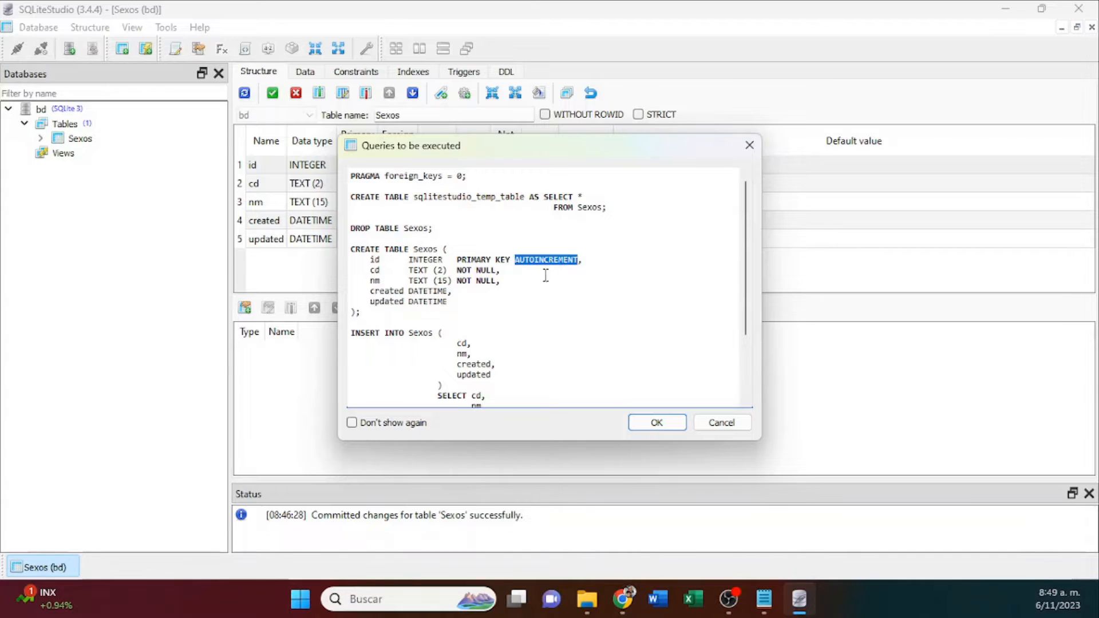
scroll(458, 337, "down", 3)
left_click_drag(605, 346, 338, 246)
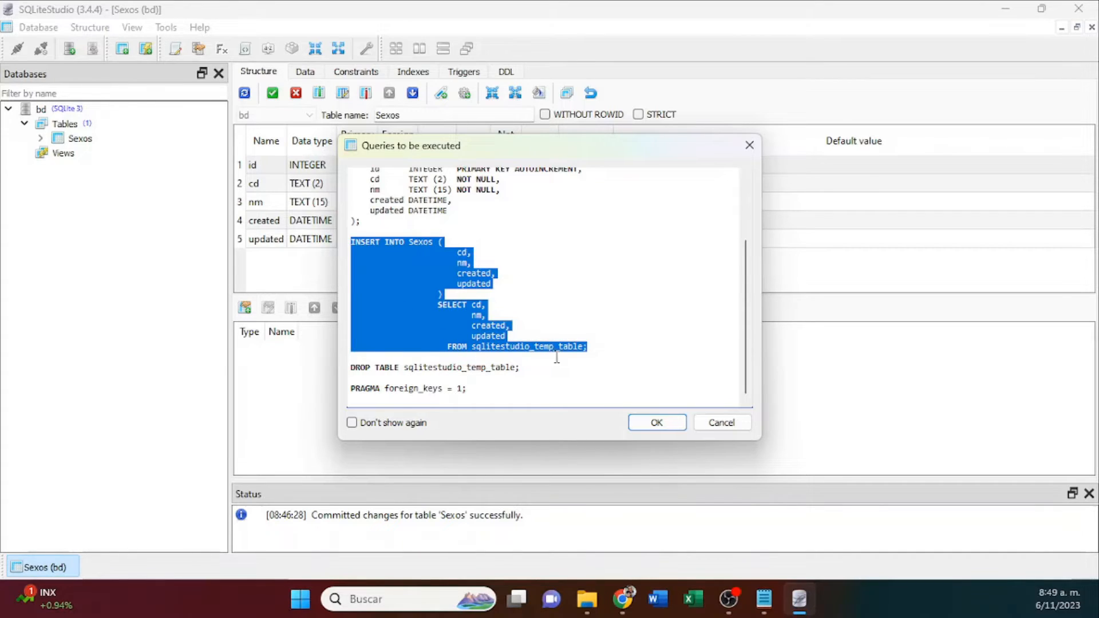
left_click_drag(533, 366, 329, 363)
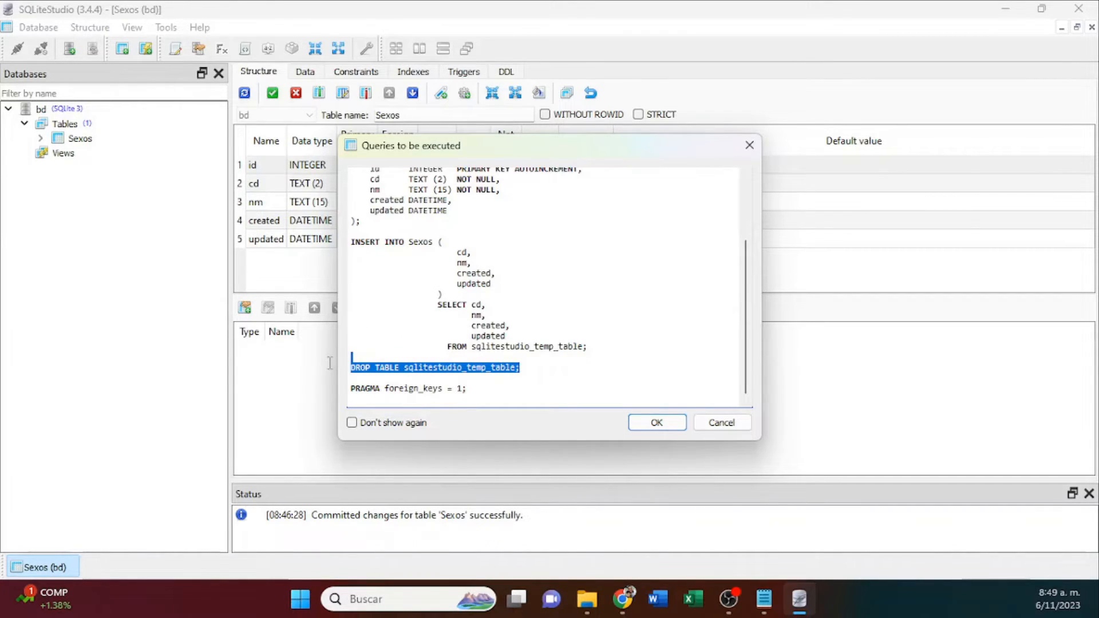
left_click(656, 423)
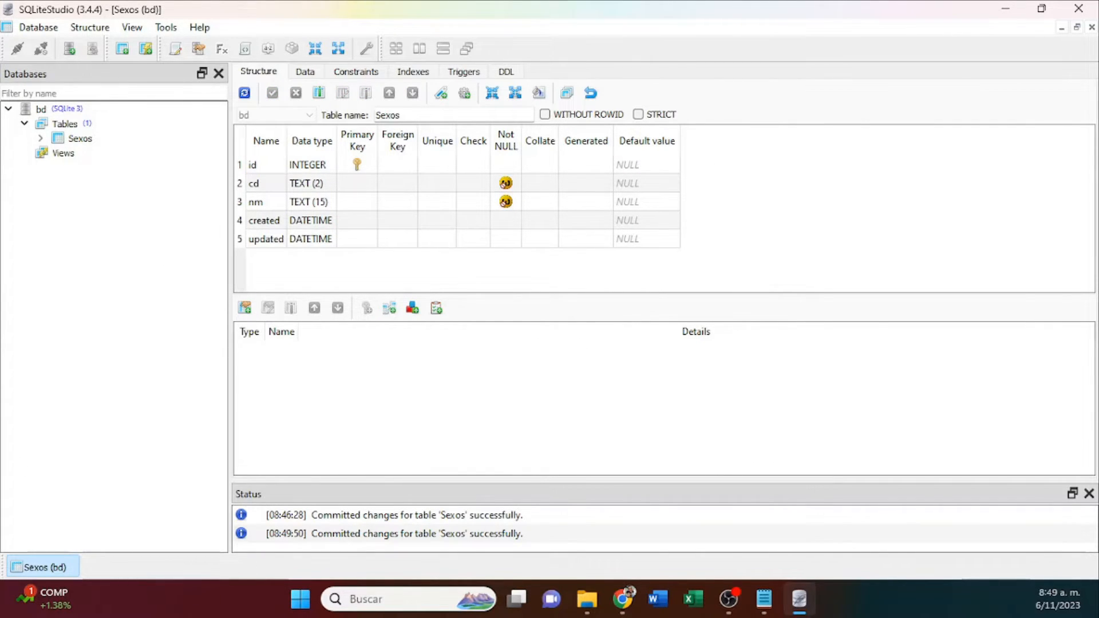
left_click(0, 481)
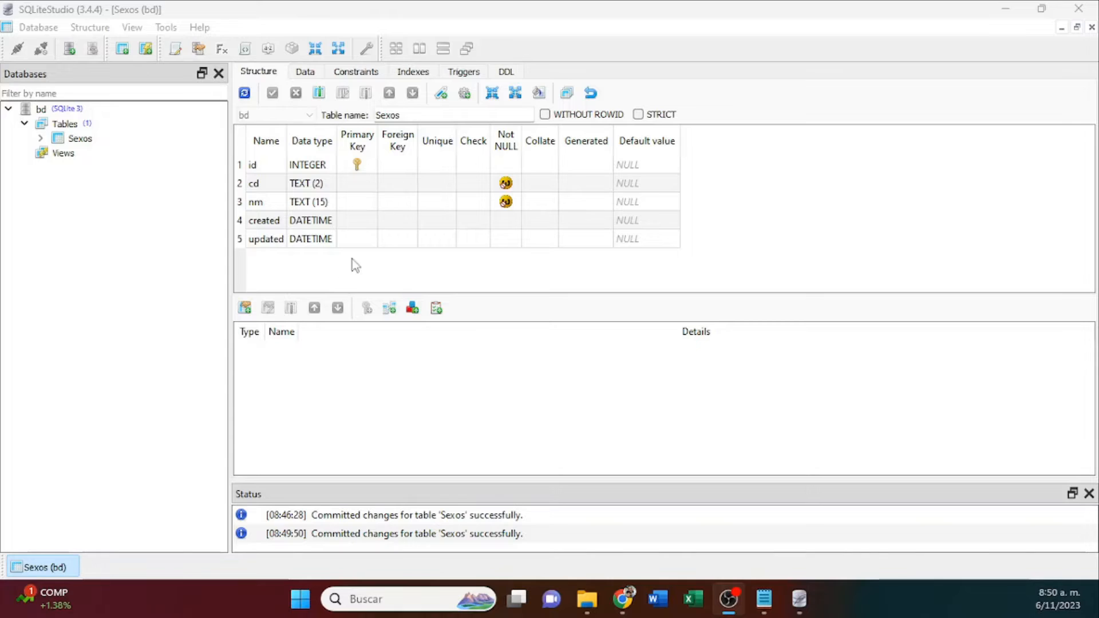
Examine the complete CREATE TABLE statement in the DDL of Sexos and display the table's data grid.
left_click(507, 73)
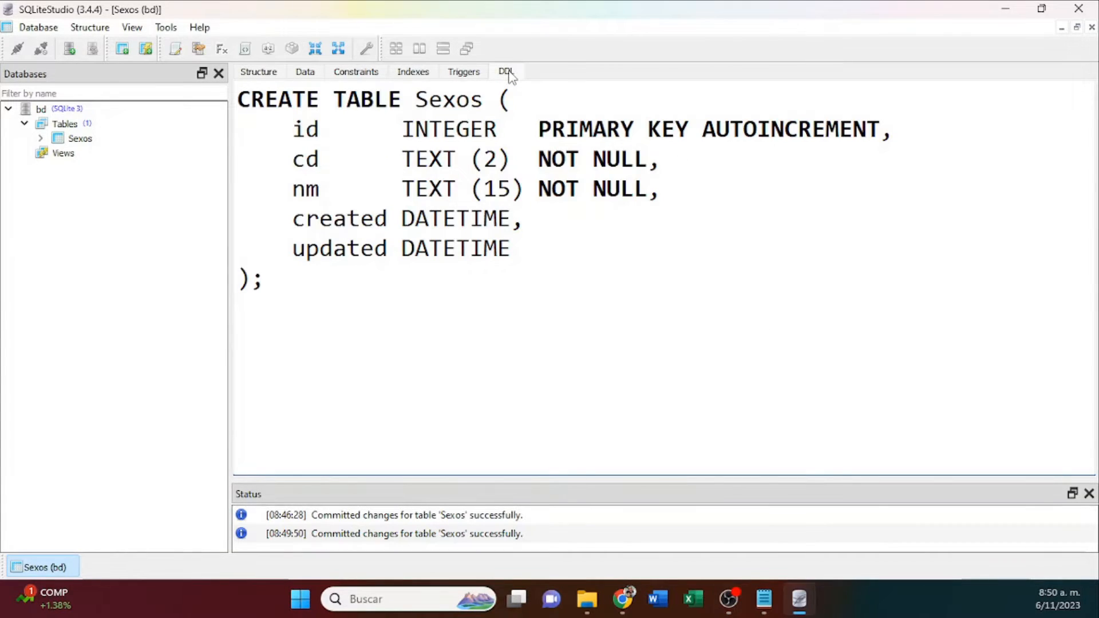
left_click_drag(310, 291, 189, 94)
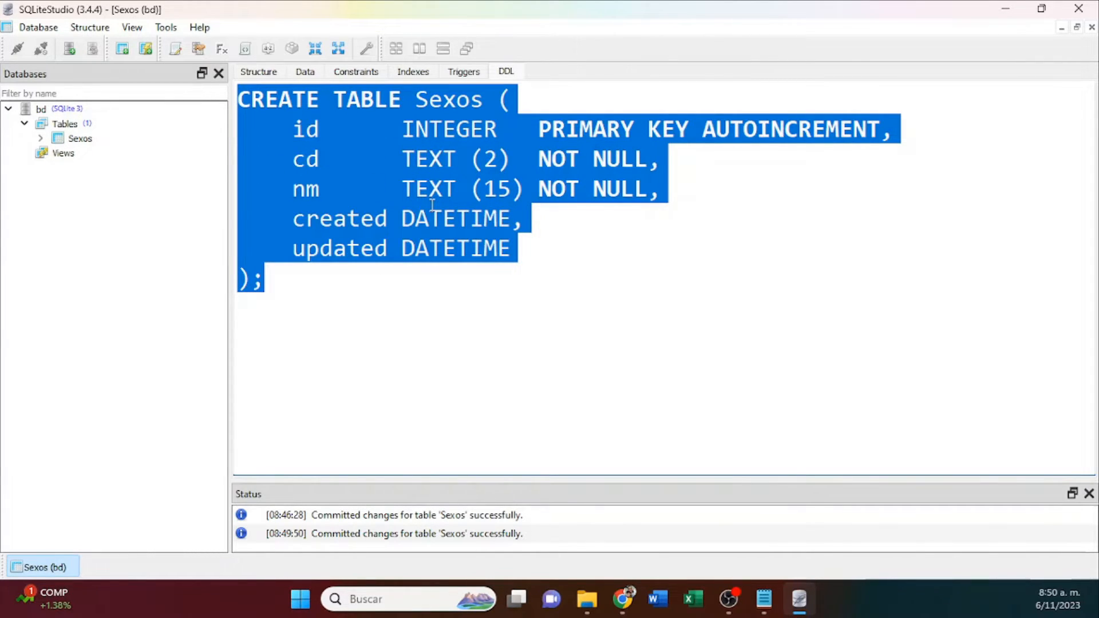
left_click(433, 240)
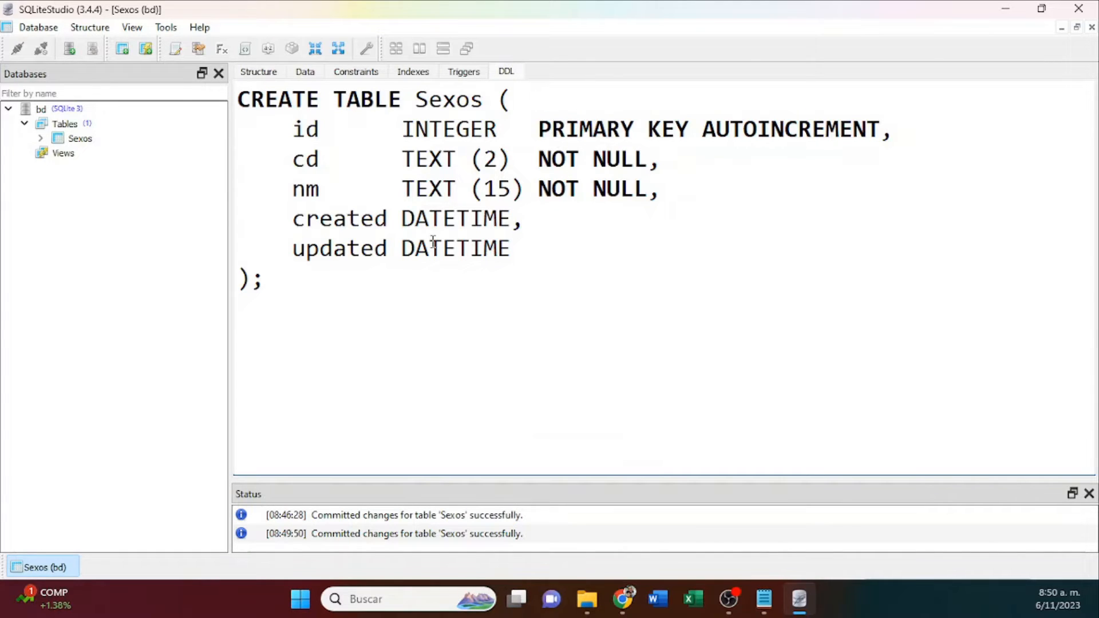
left_click(308, 75)
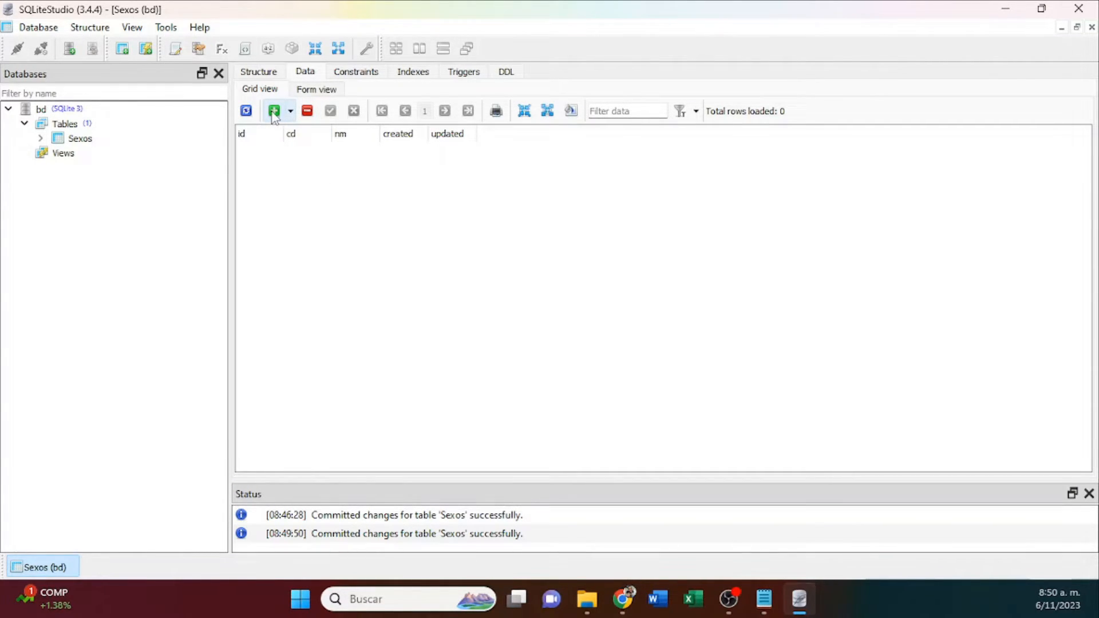
left_click(291, 111)
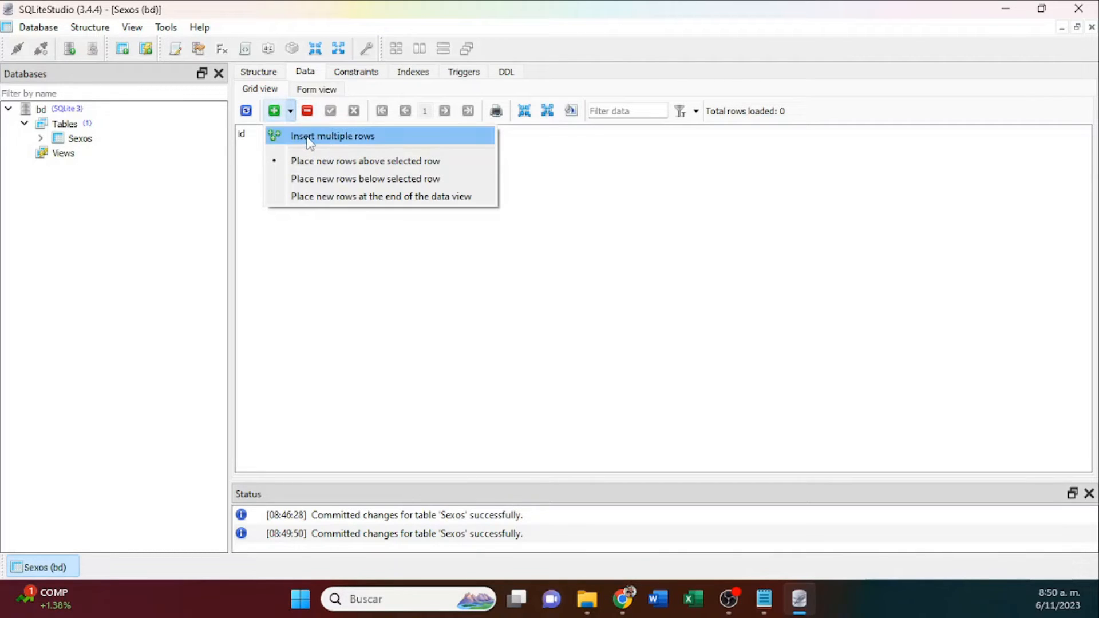
left_click(303, 136)
type("2")
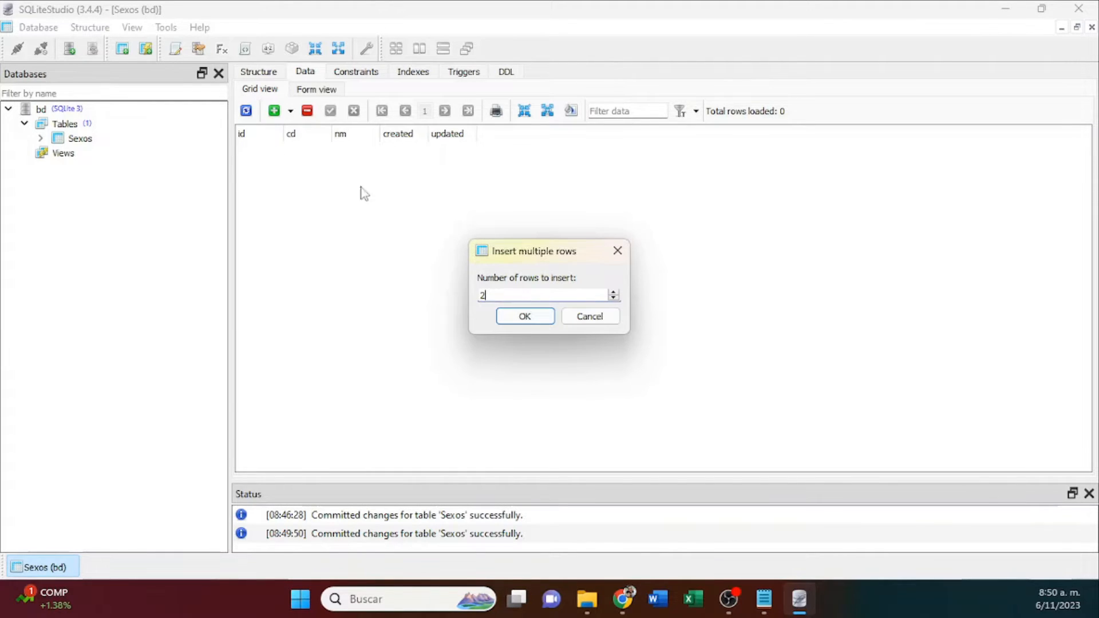
left_click(591, 320)
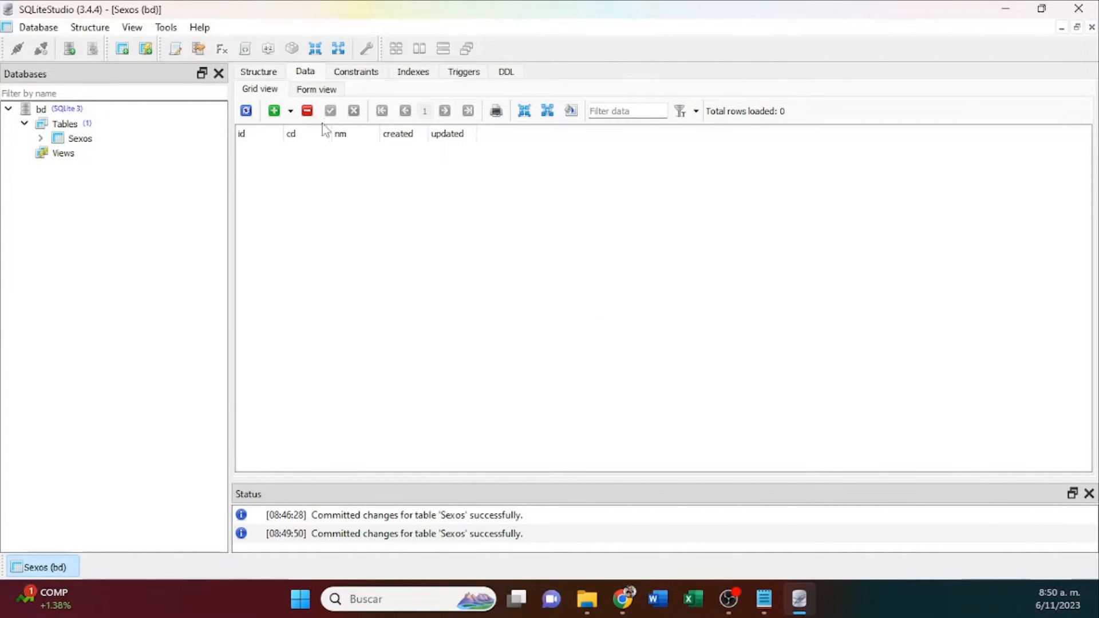
Add a row to the Sexos table with cd F and nm FEMENINO, and commit it.
left_click(274, 111)
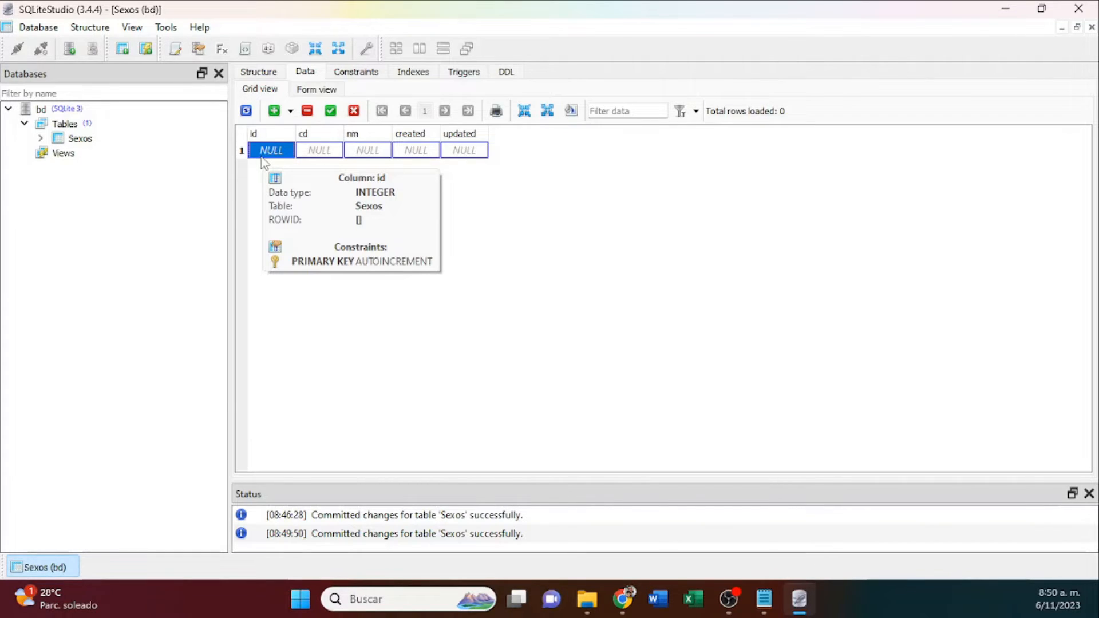
left_click(319, 150)
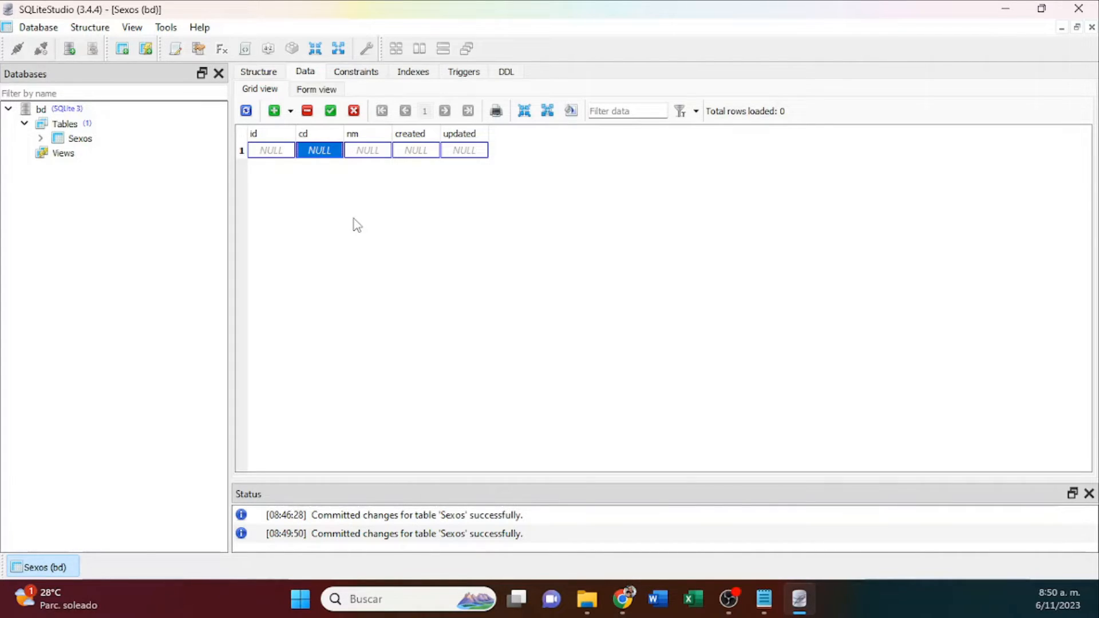
type("F")
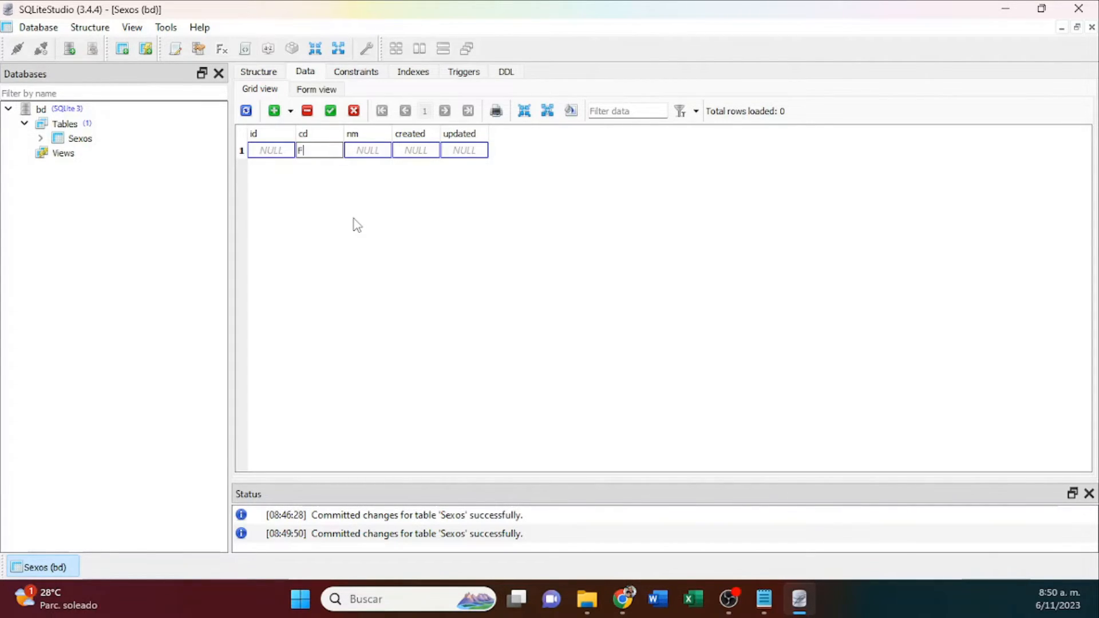
left_click(368, 153)
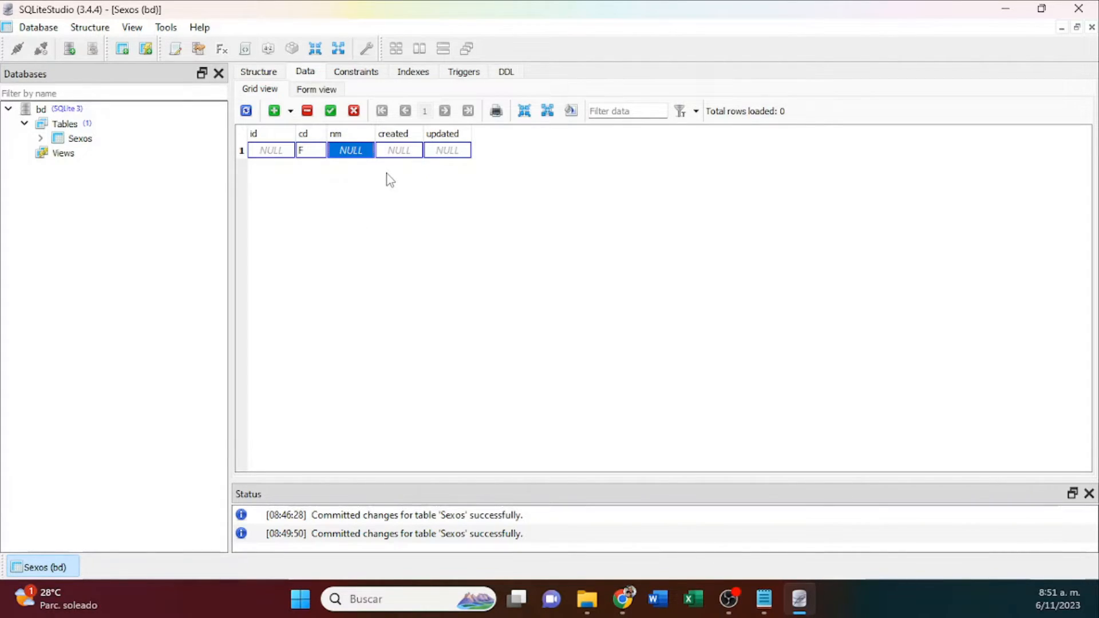
type("FEMENINO")
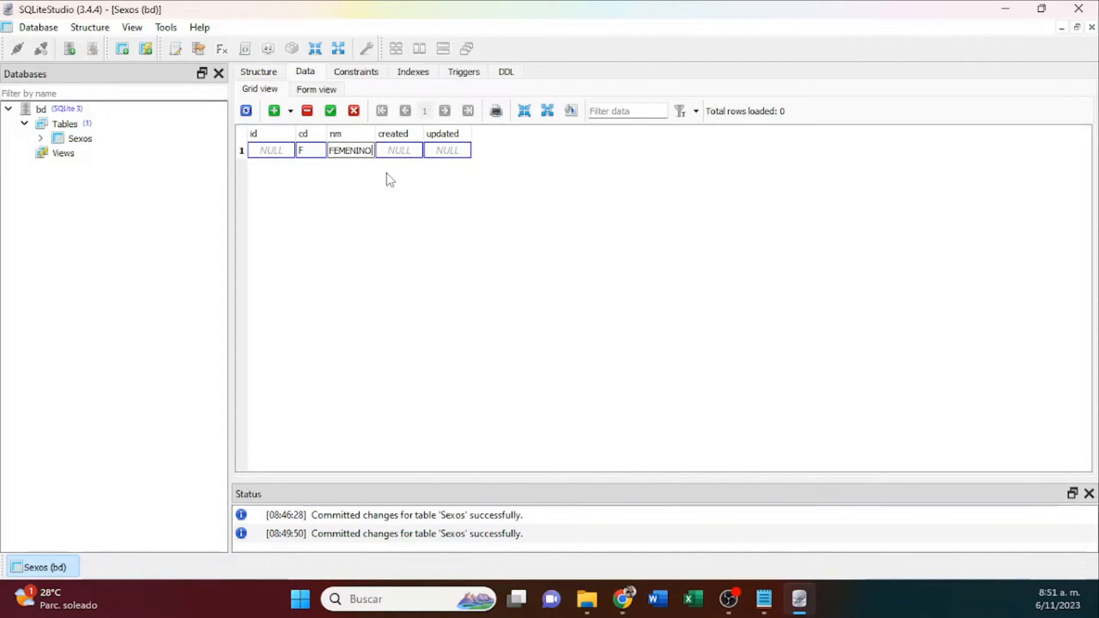
left_click(397, 152)
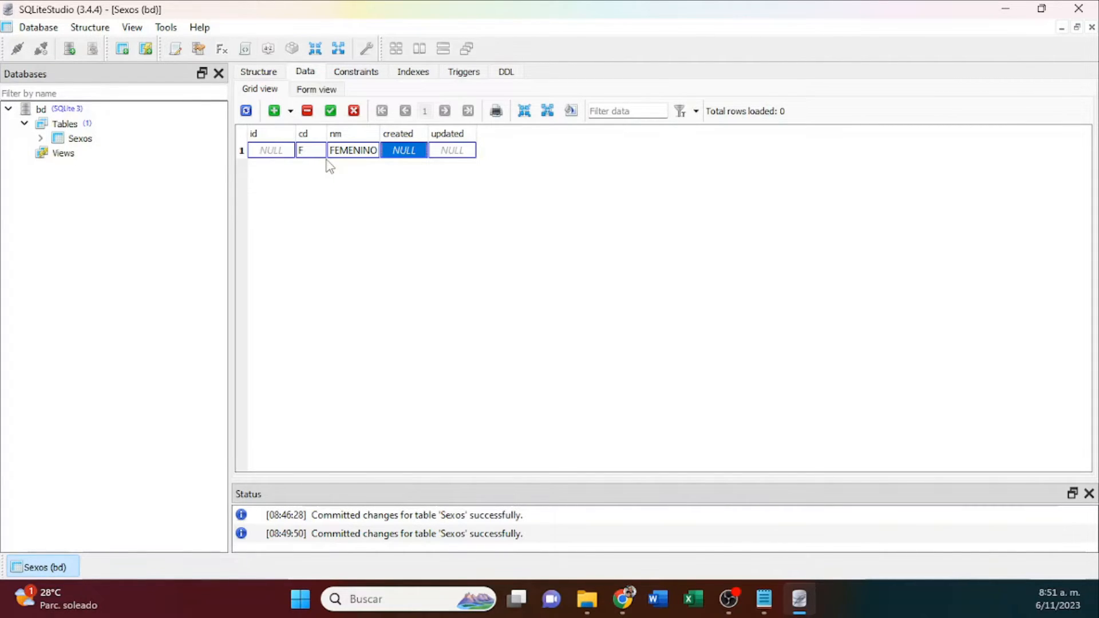
left_click(331, 112)
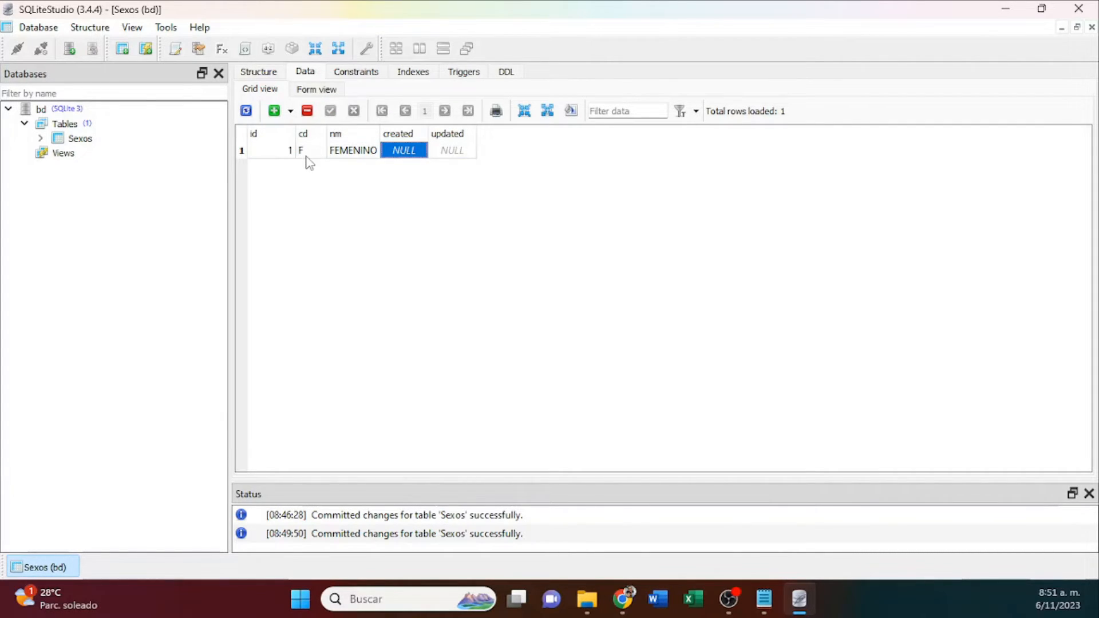
Close all open table windows and reopen Sexos to check its saved data.
right_click(56, 570)
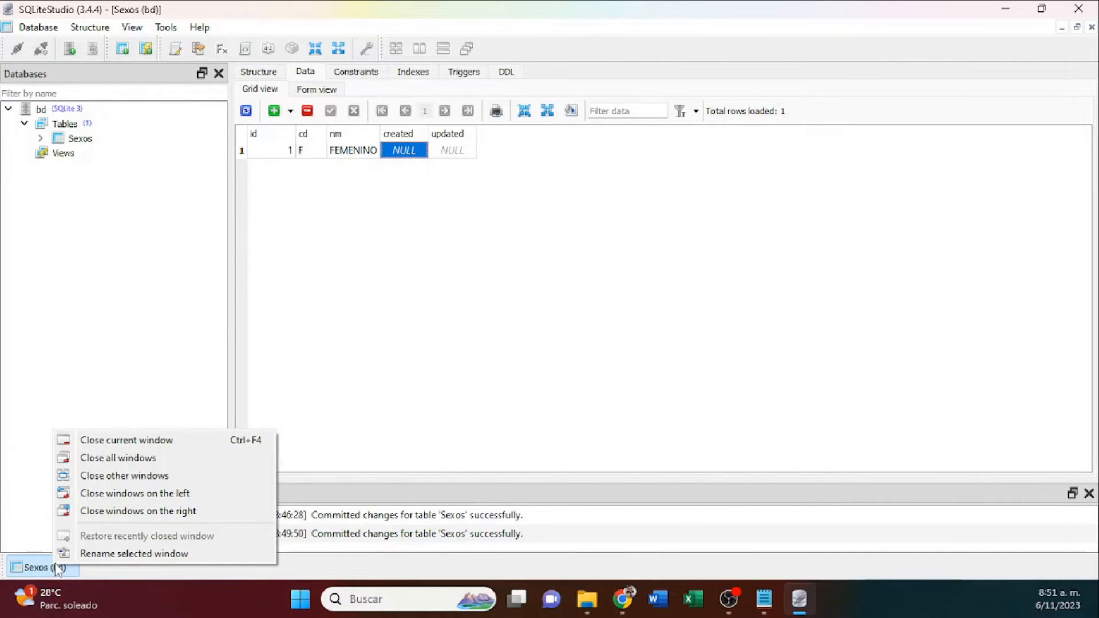
left_click(112, 459)
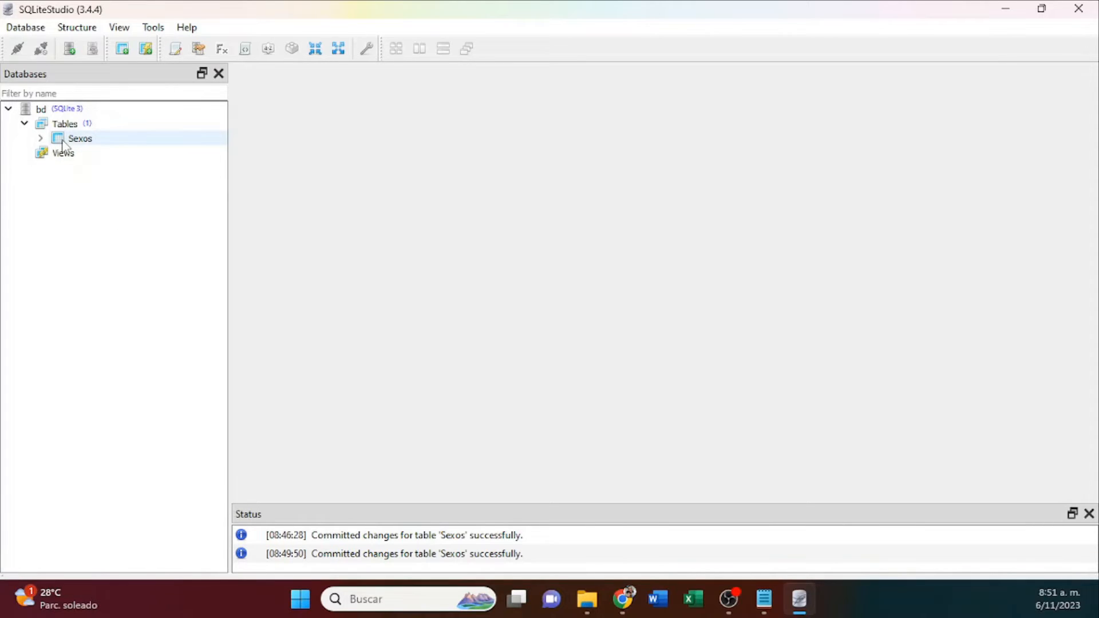
double_click(62, 140)
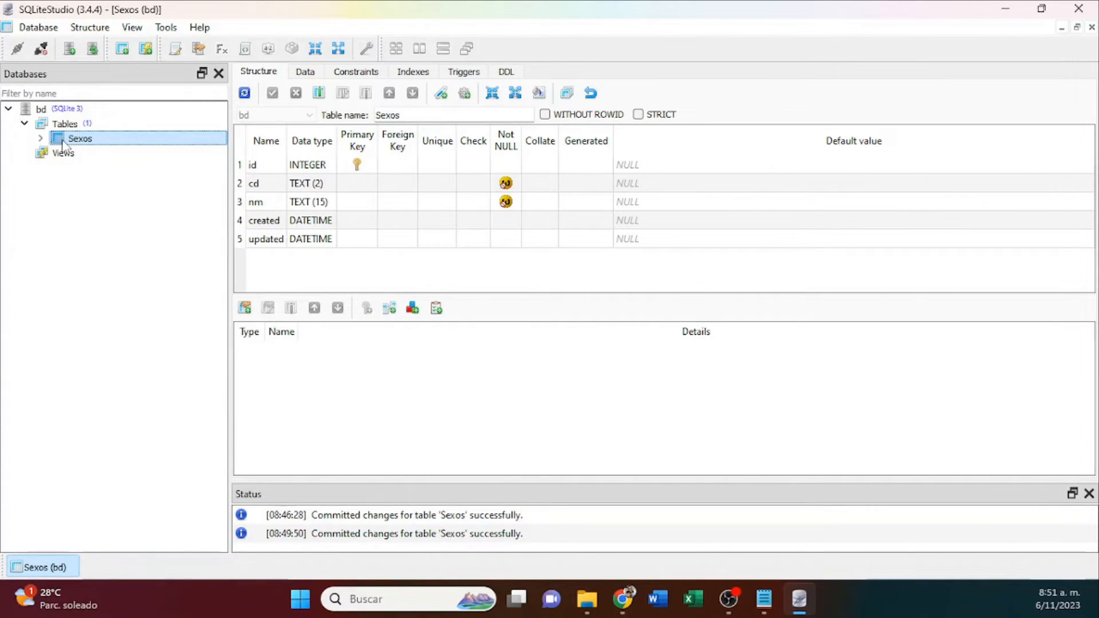
left_click(305, 72)
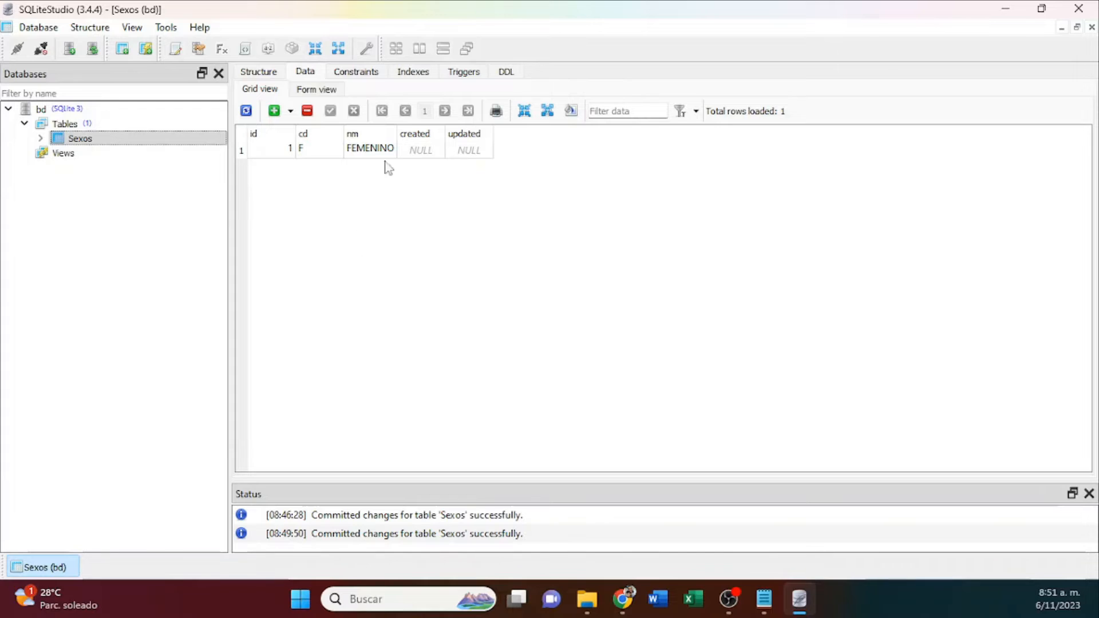
Close SQLiteStudio and relaunch it from its pinned entry in the Windows Start menu.
left_click(1079, 9)
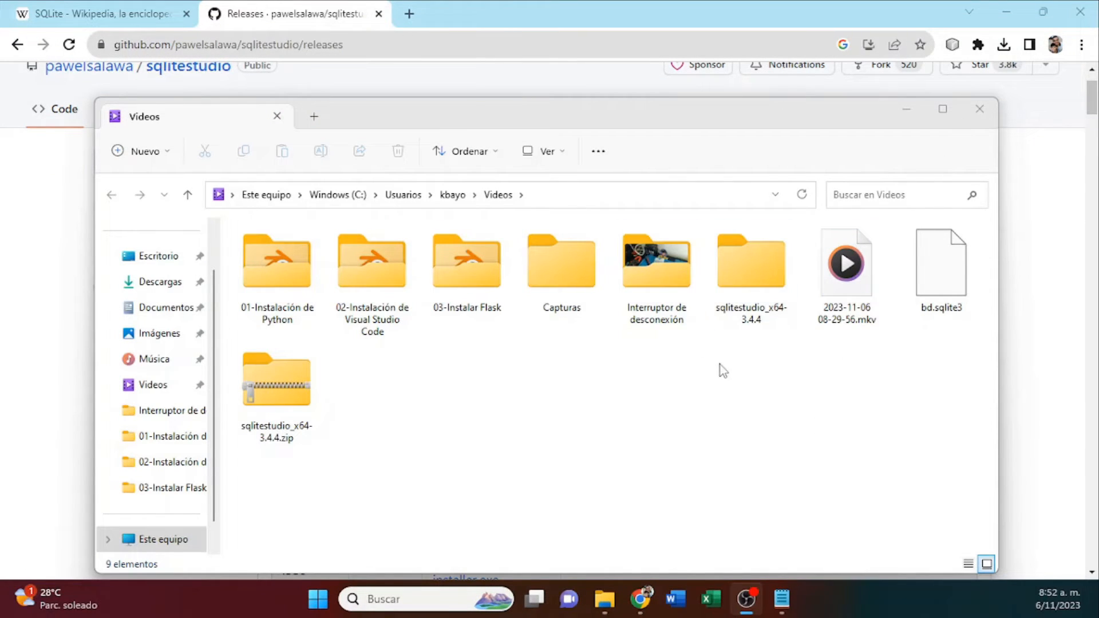
left_click(317, 610)
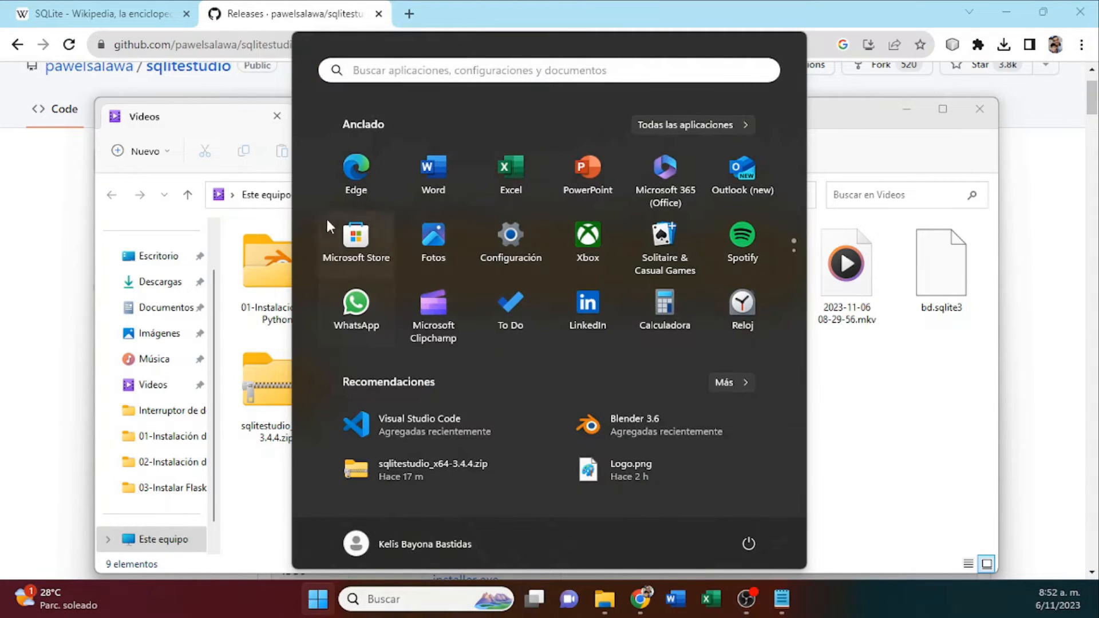
scroll(366, 240, "down", 2)
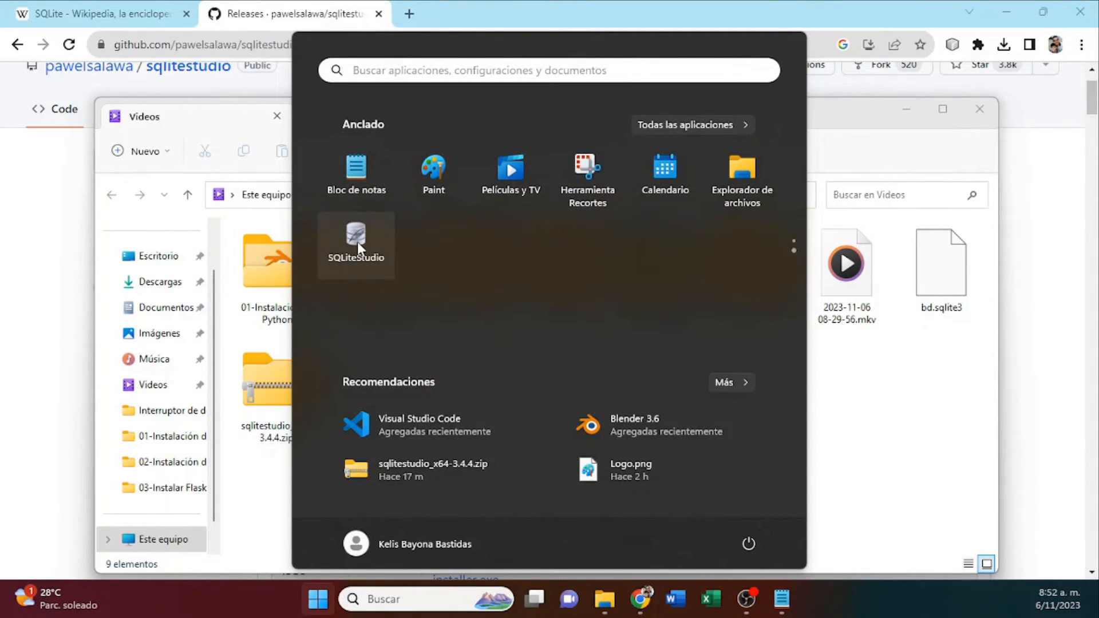
left_click(358, 239)
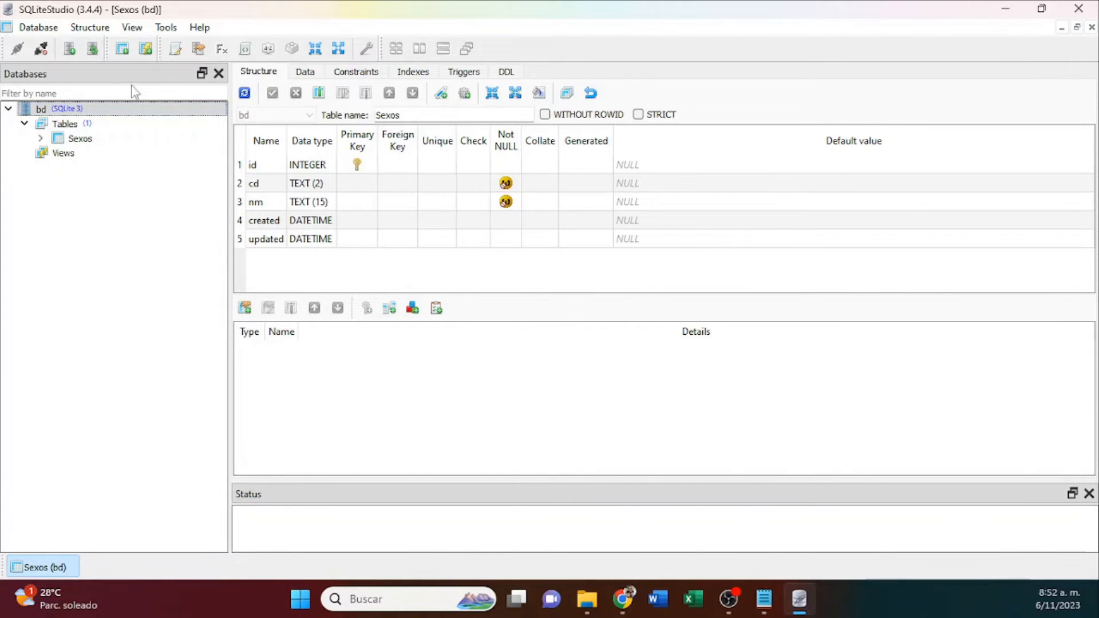
Close SQLiteStudio and browse in File Explorer to the SQLiteStudio folder inside Archivos de programa on drive C:.
left_click(1079, 10)
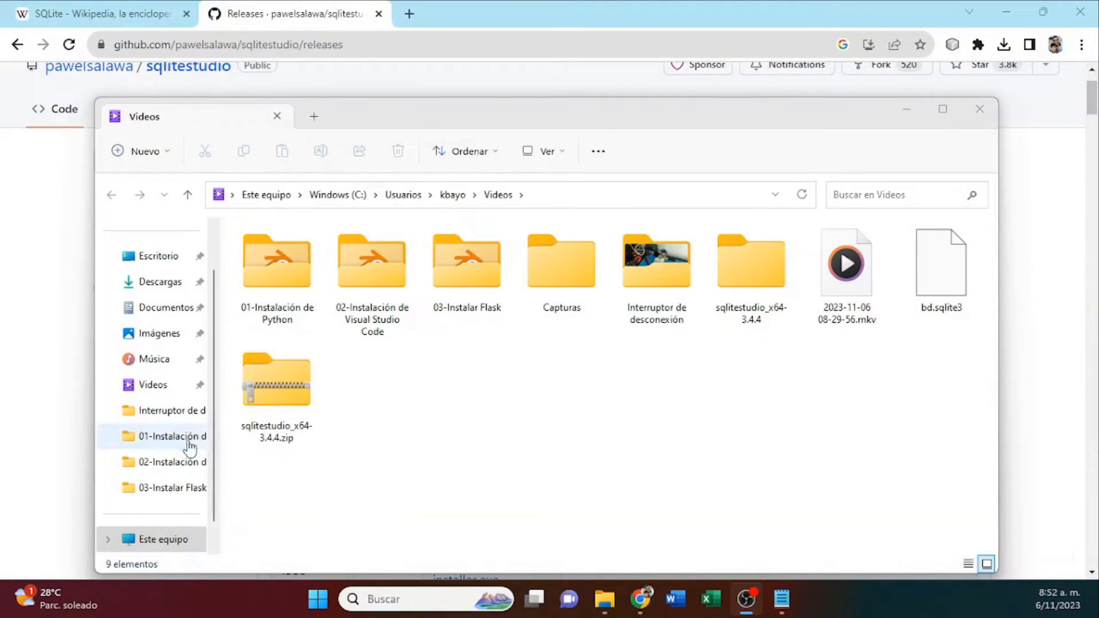
scroll(155, 344, "up", 1)
scroll(174, 434, "down", 1)
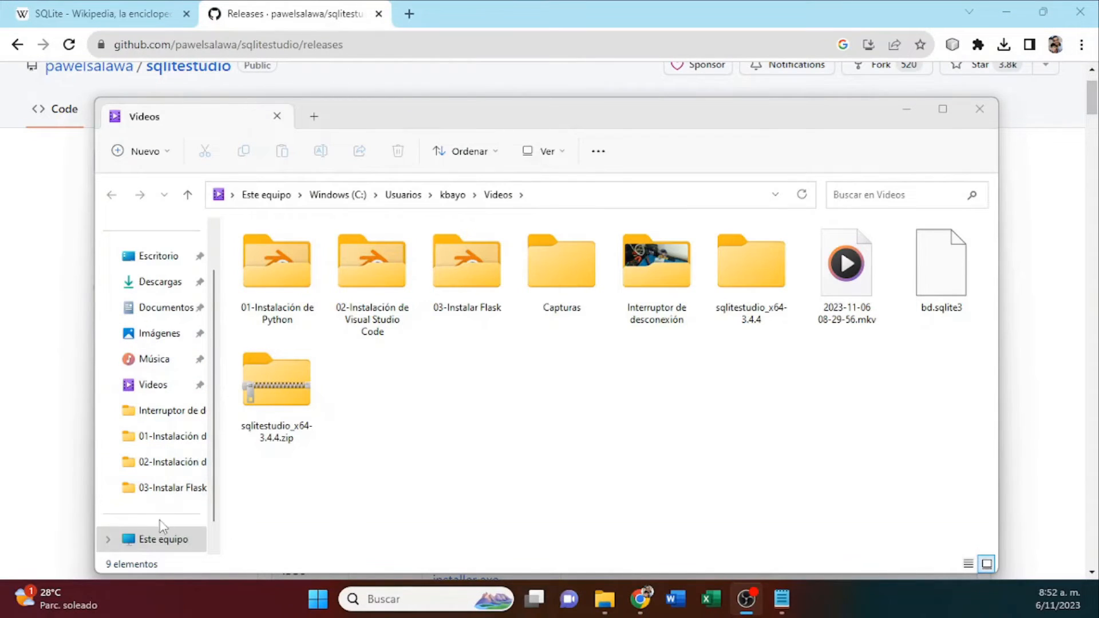
left_click(143, 539)
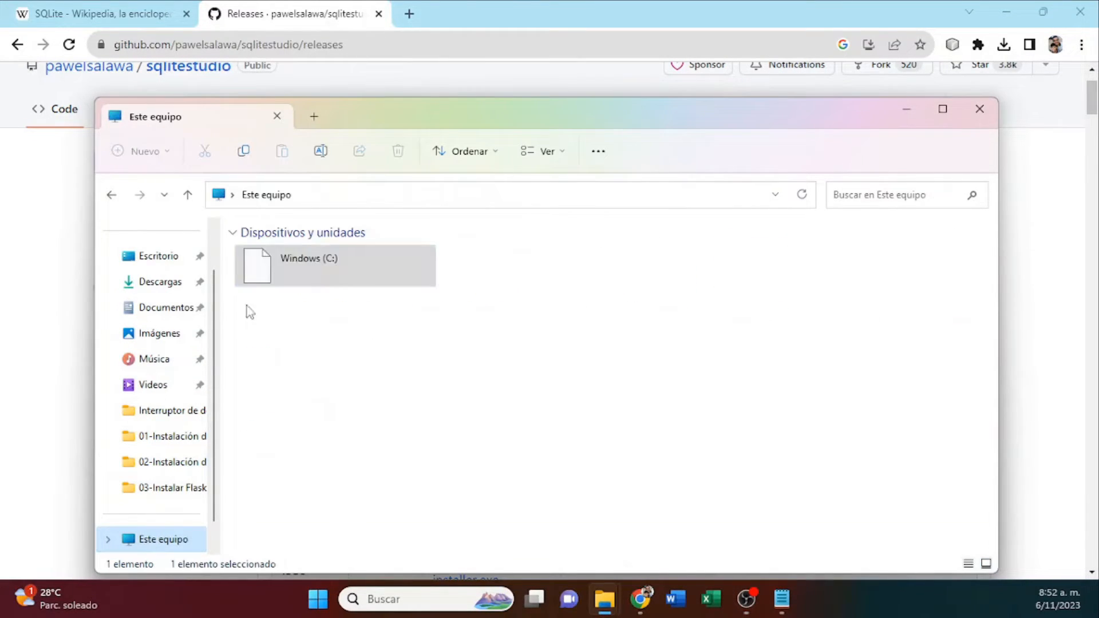
double_click(316, 271)
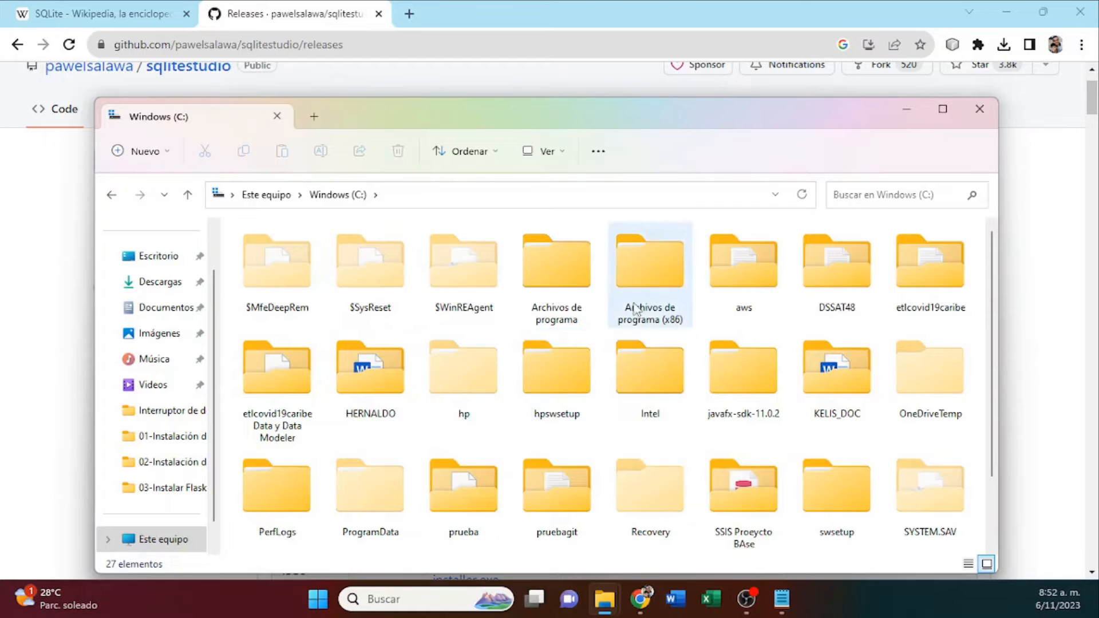
double_click(570, 267)
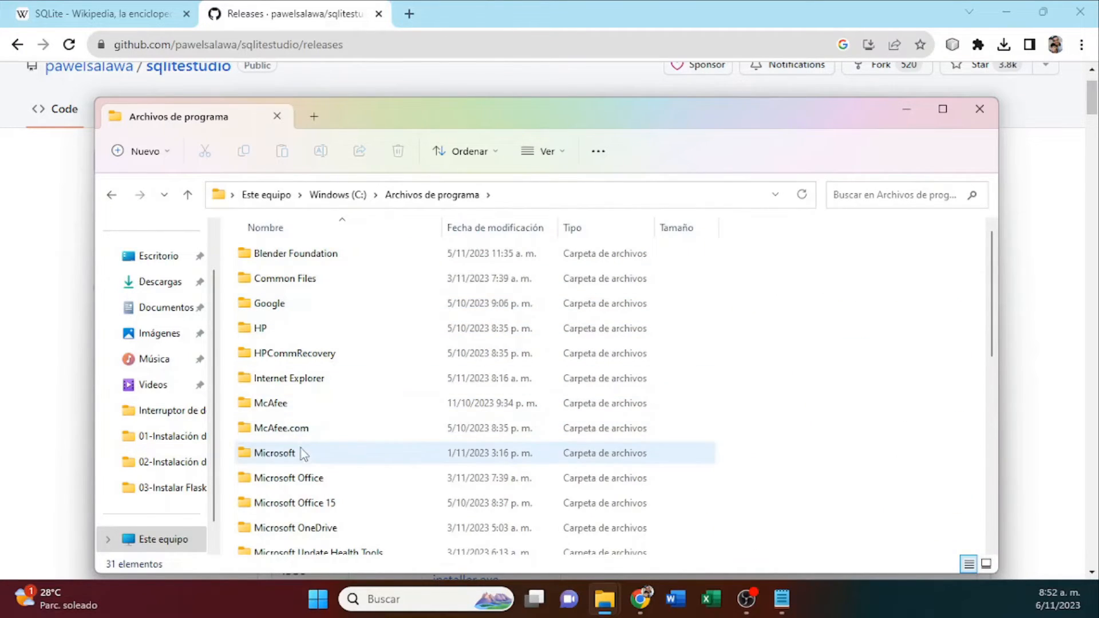
scroll(302, 454, "down", 6)
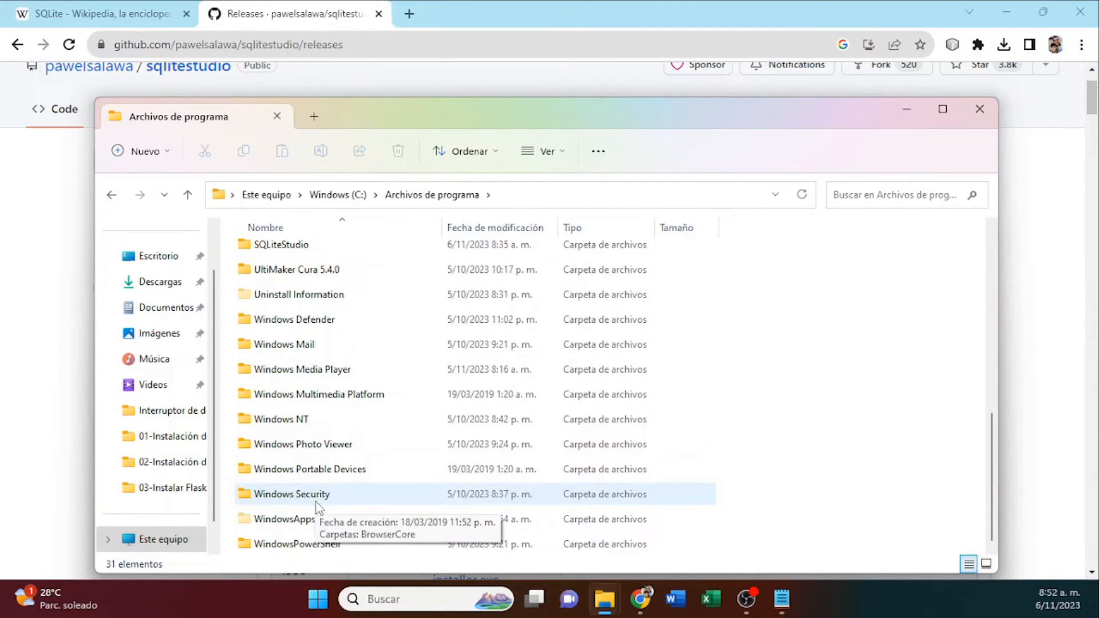
double_click(273, 250)
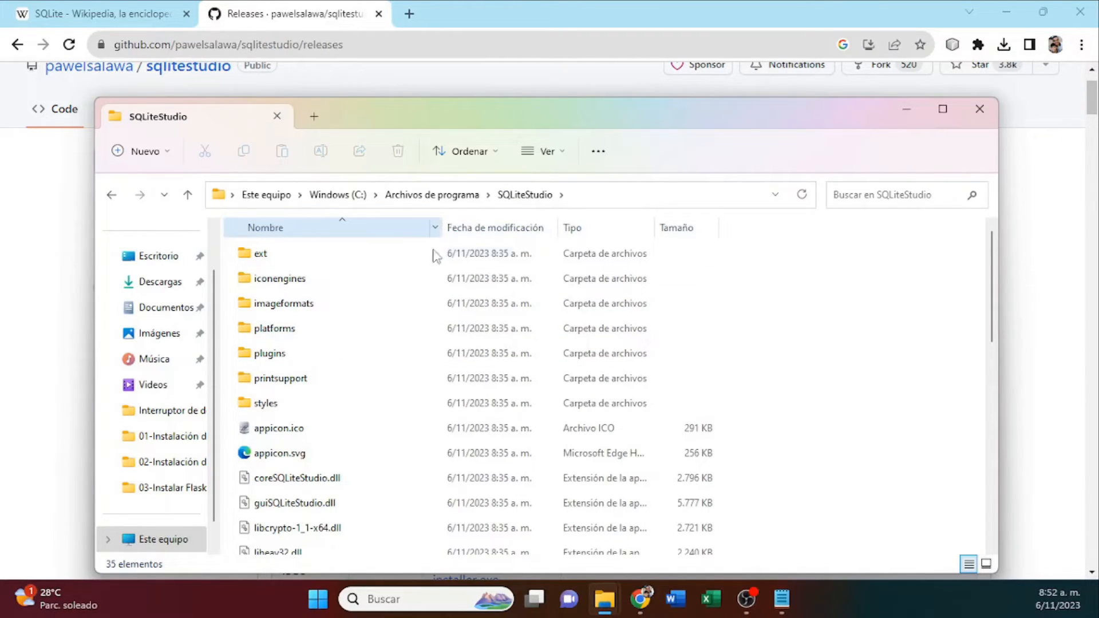
Launch SQLiteStudio.exe from its installation folder.
scroll(331, 446, "down", 2)
scroll(330, 446, "down", 6)
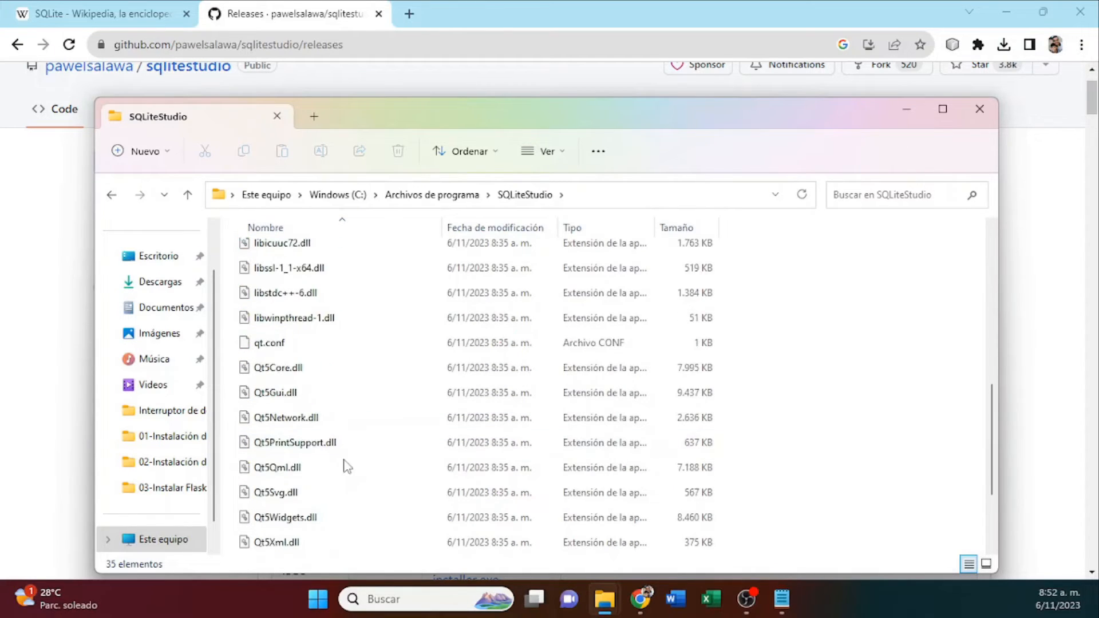
left_click(305, 478)
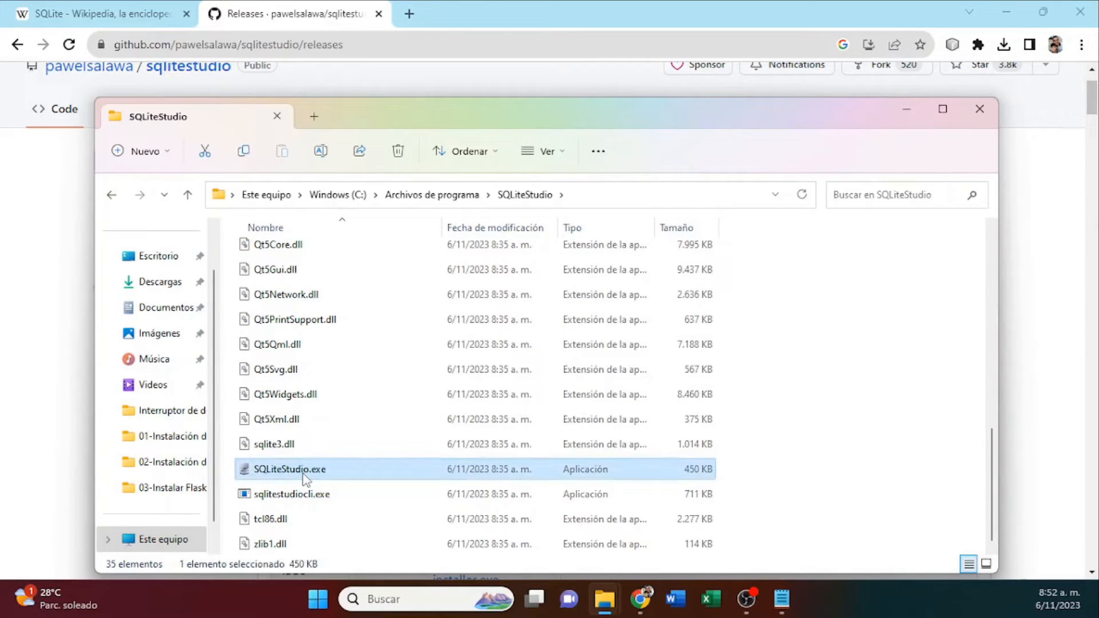
double_click(303, 474)
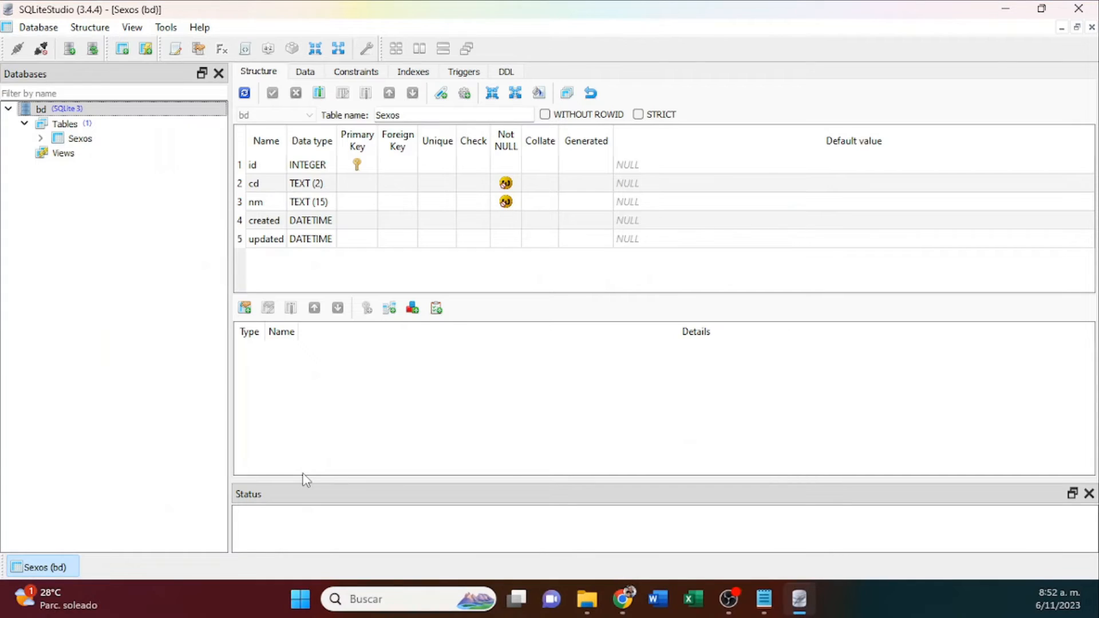
Close the restored table window and open the data grid of Sexos from the bd database tree.
left_click(40, 111)
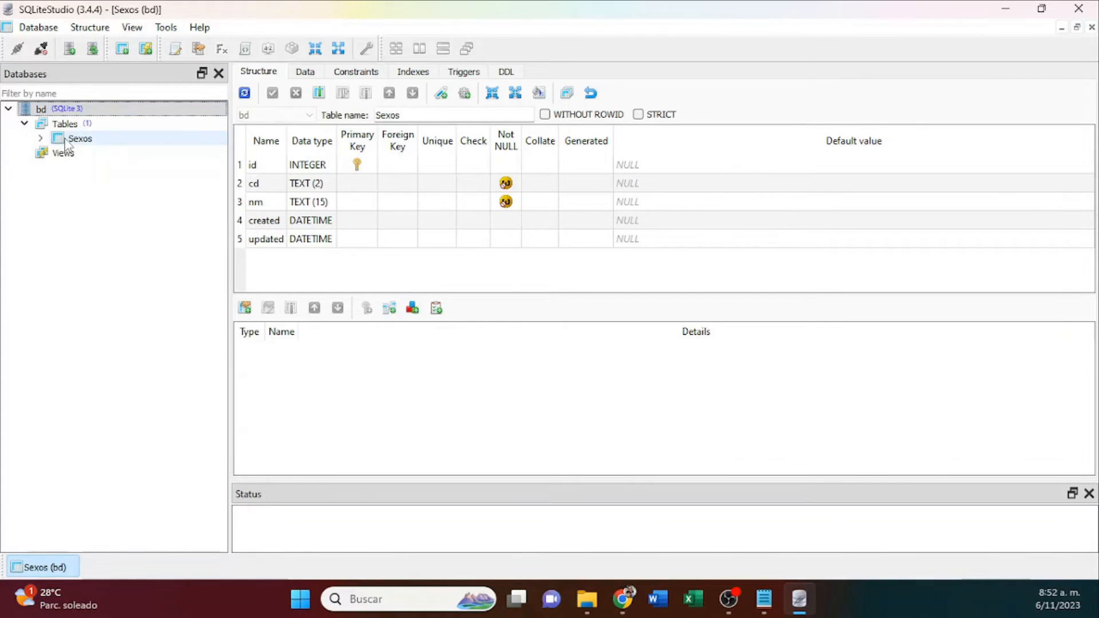
right_click(61, 571)
left_click(138, 467)
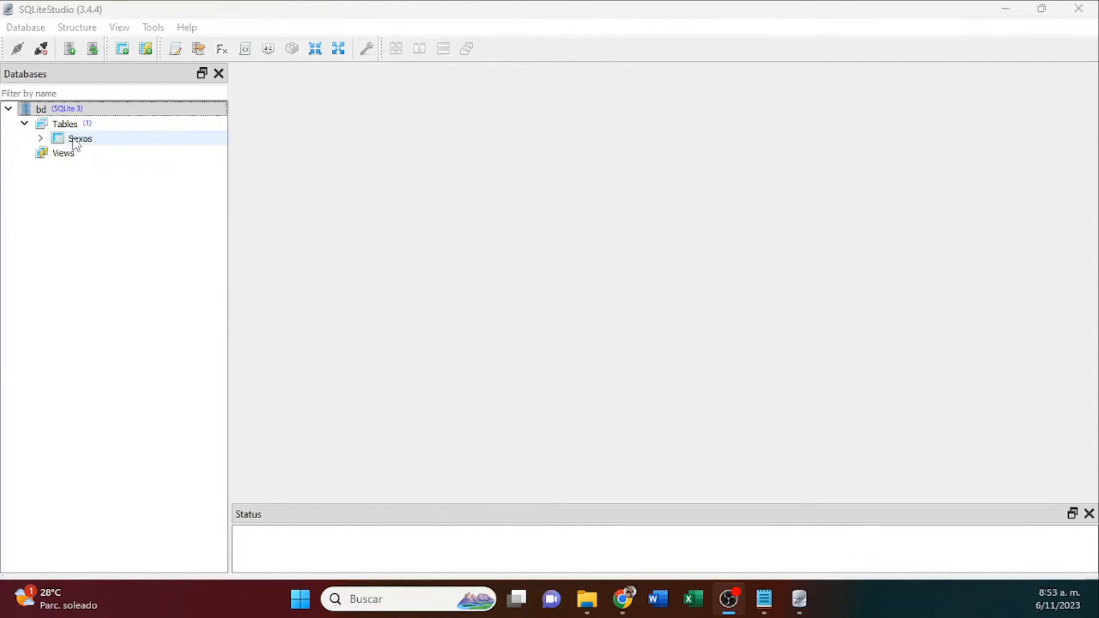
double_click(74, 141)
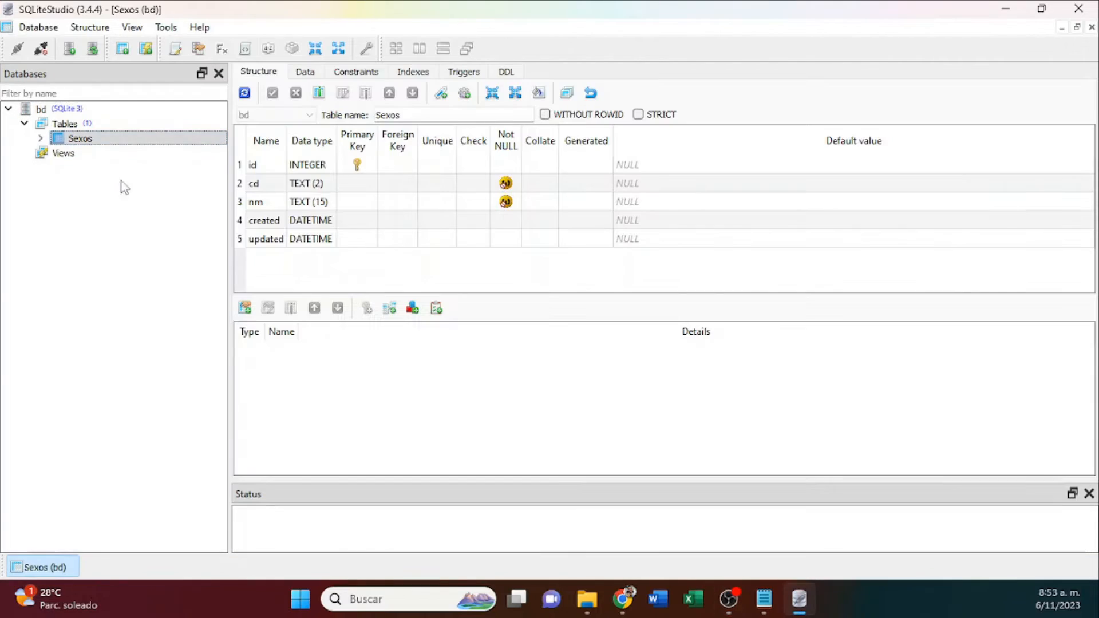
left_click(305, 72)
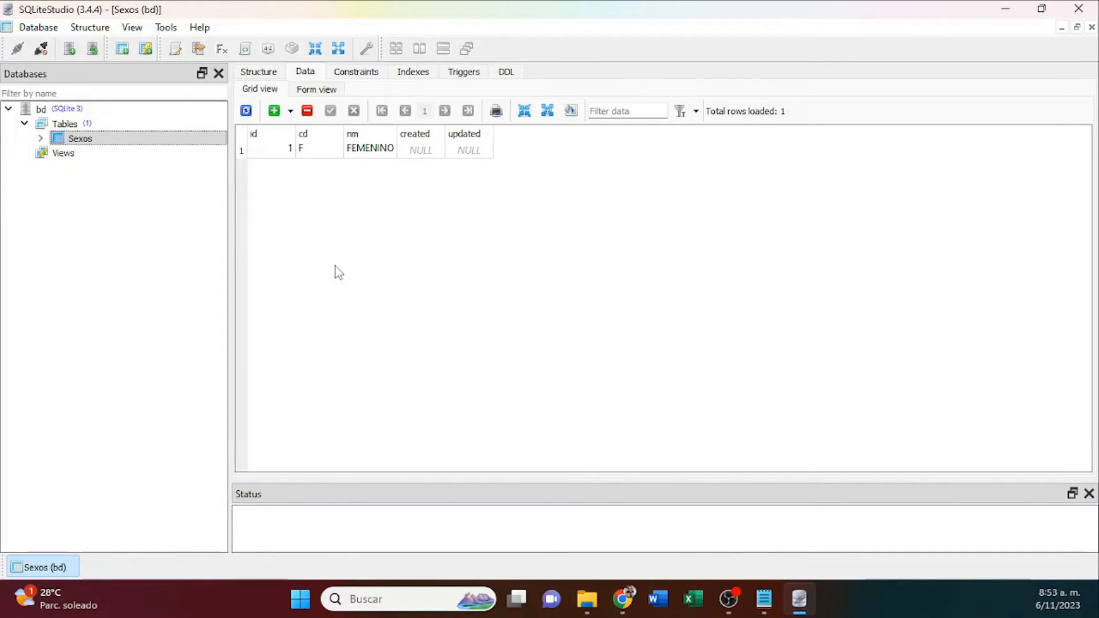
Add a second row to Sexos with cd M and nm MASCULINO, leaving id empty, and commit it.
left_click(277, 117)
left_click(310, 170)
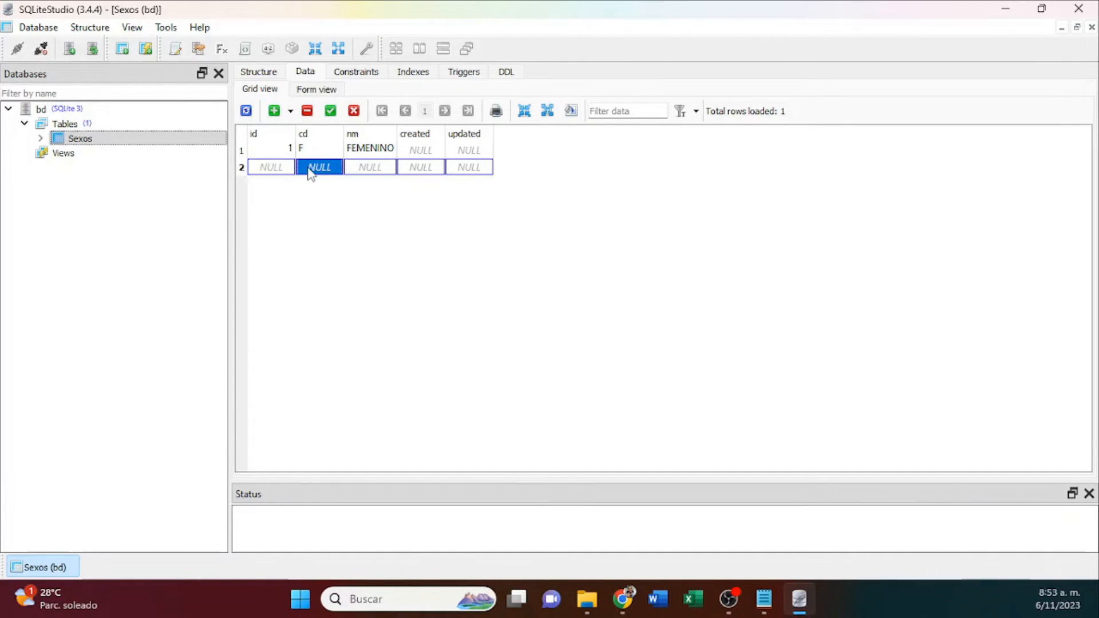
type("M")
left_click(281, 168)
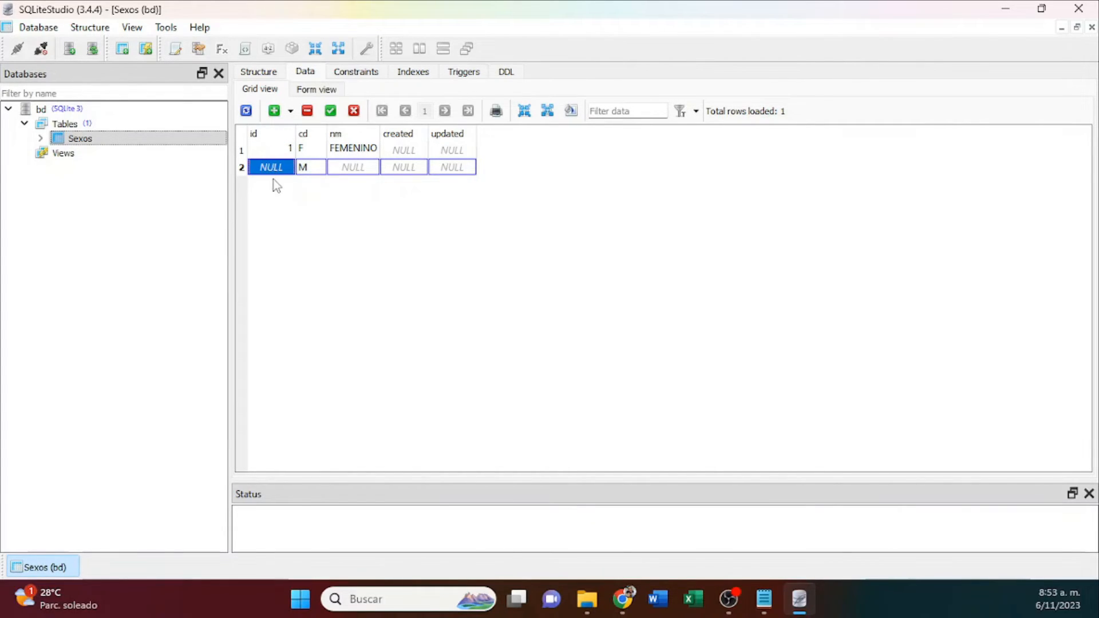
left_click(360, 168)
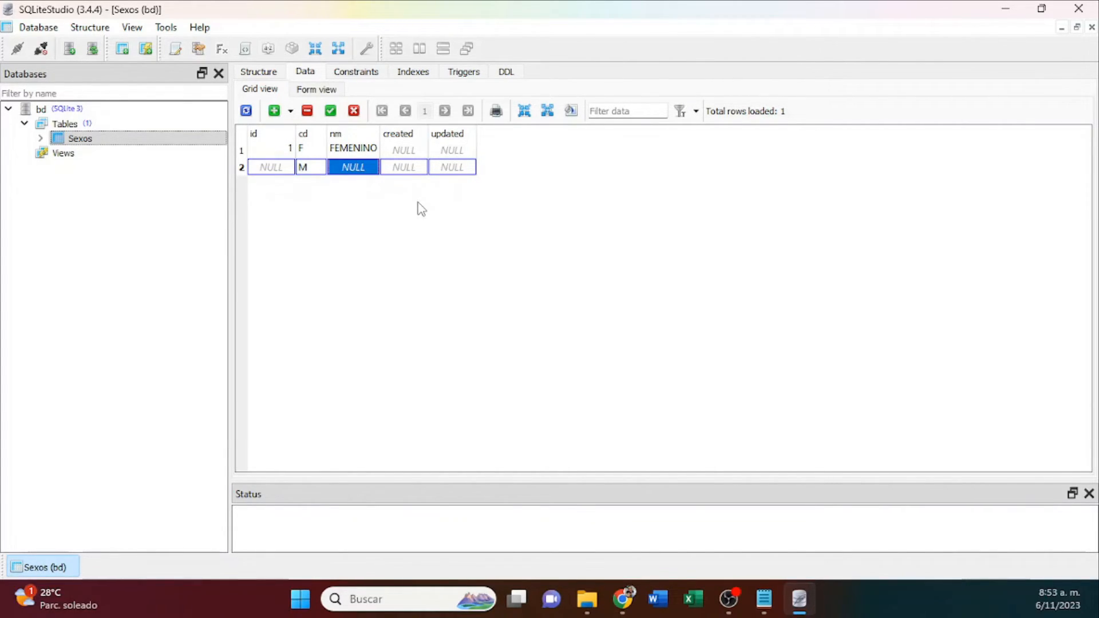
type("MASCULINO")
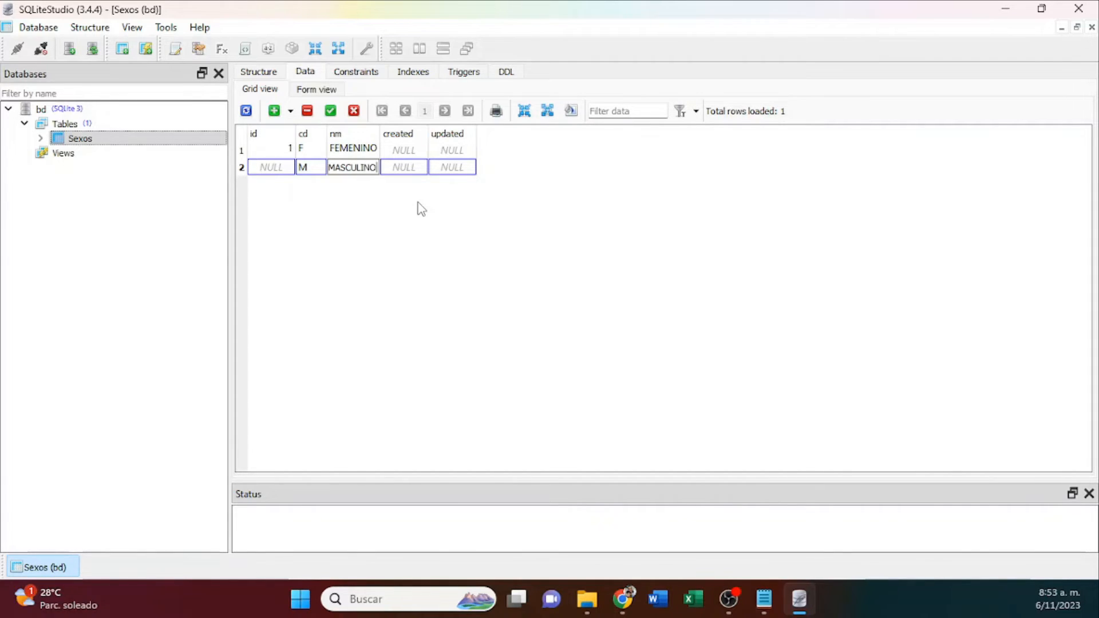
key("Return")
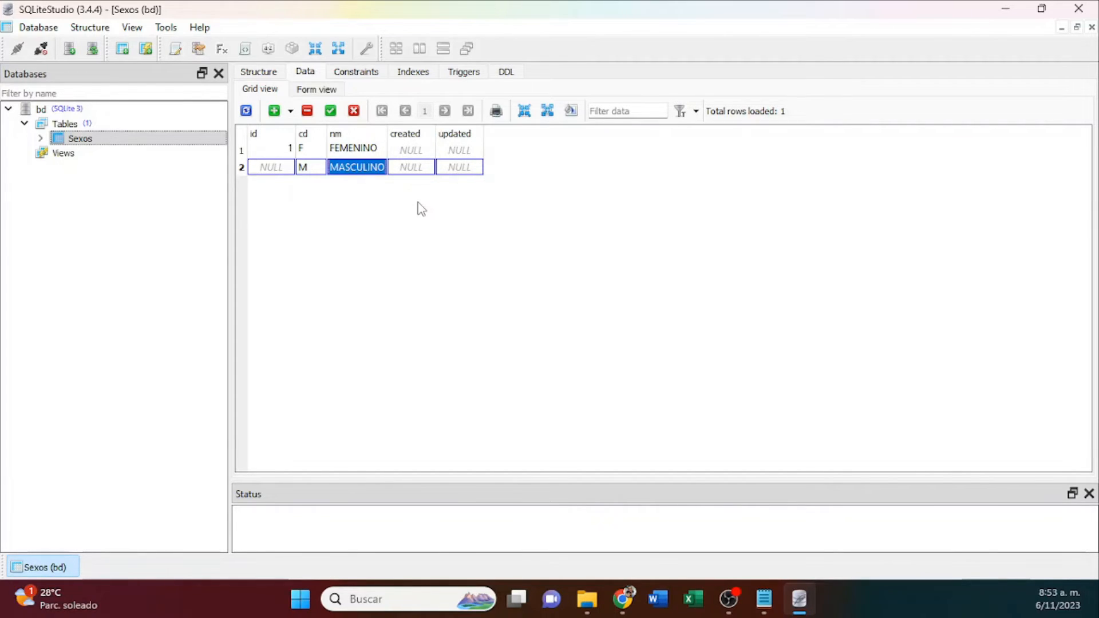
left_click(331, 112)
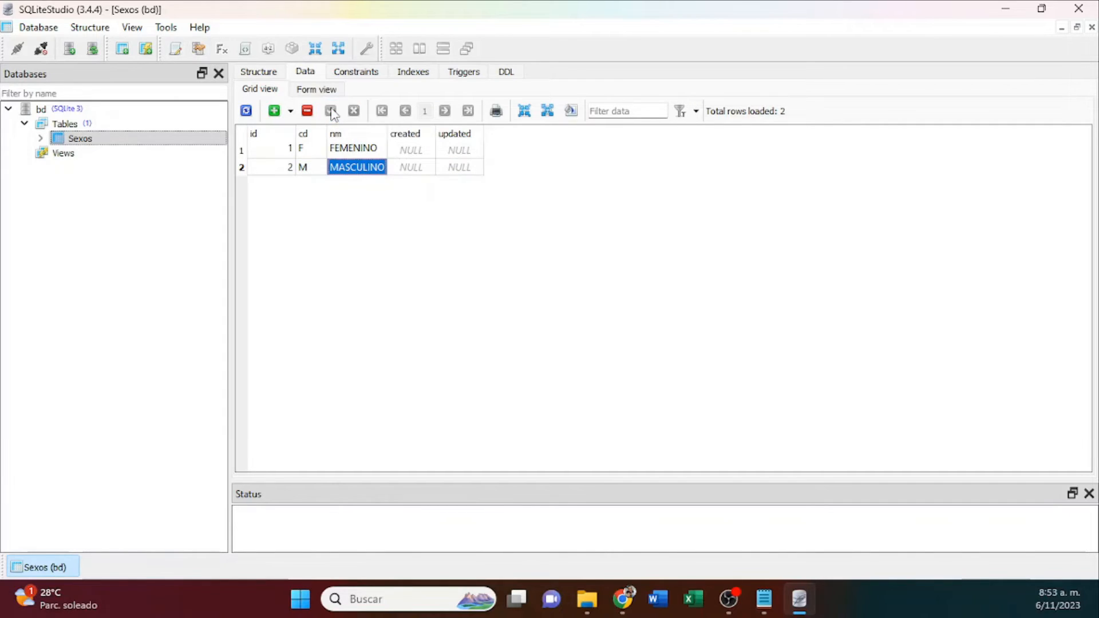
Change nm in the second Sexos row to MASCULINOS, widen the nm column to fit, and commit the edit.
left_click(288, 169)
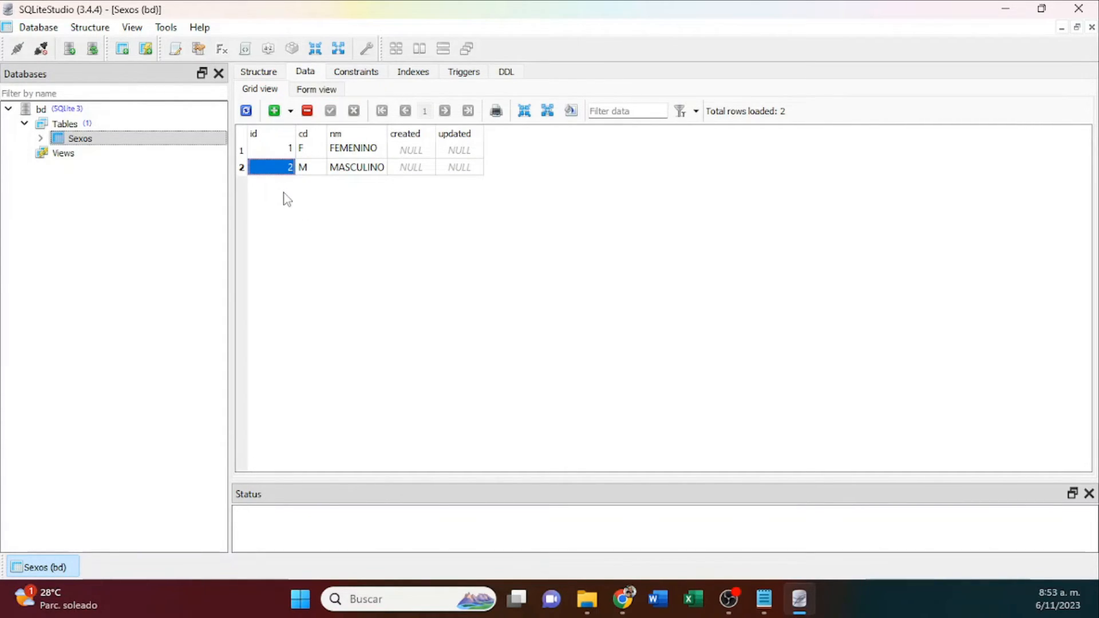
double_click(369, 171)
key("End")
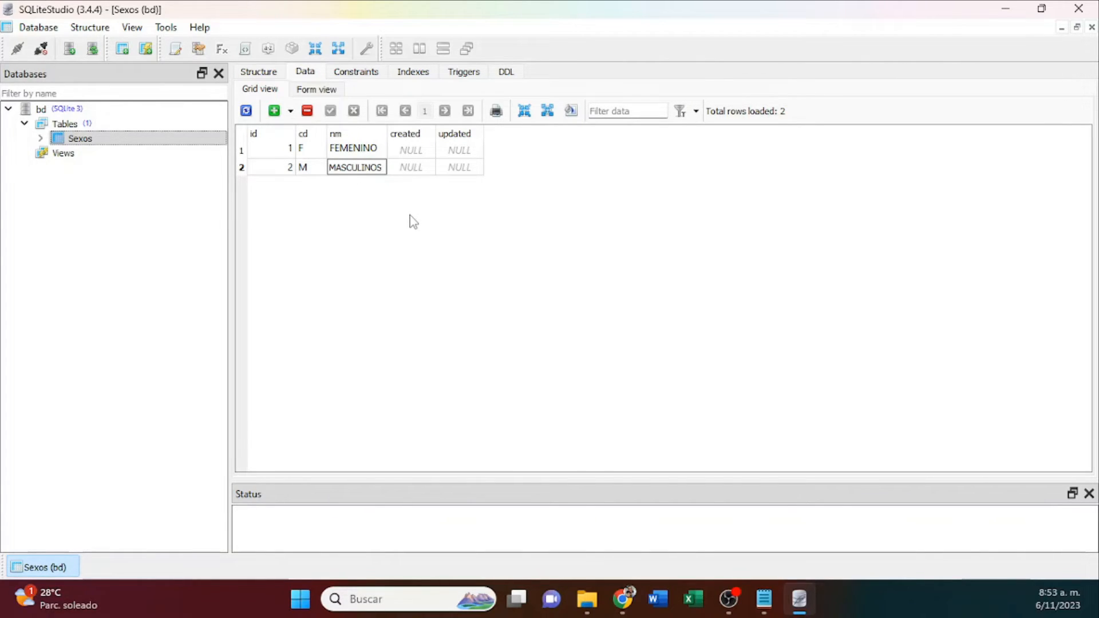
type("S")
key("Return")
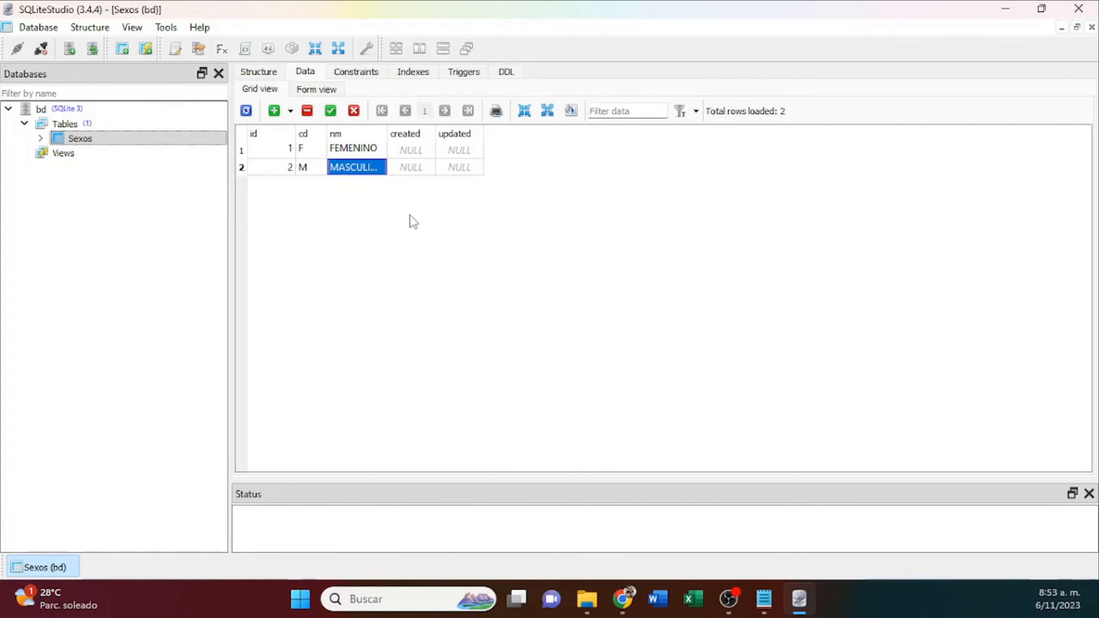
double_click(387, 133)
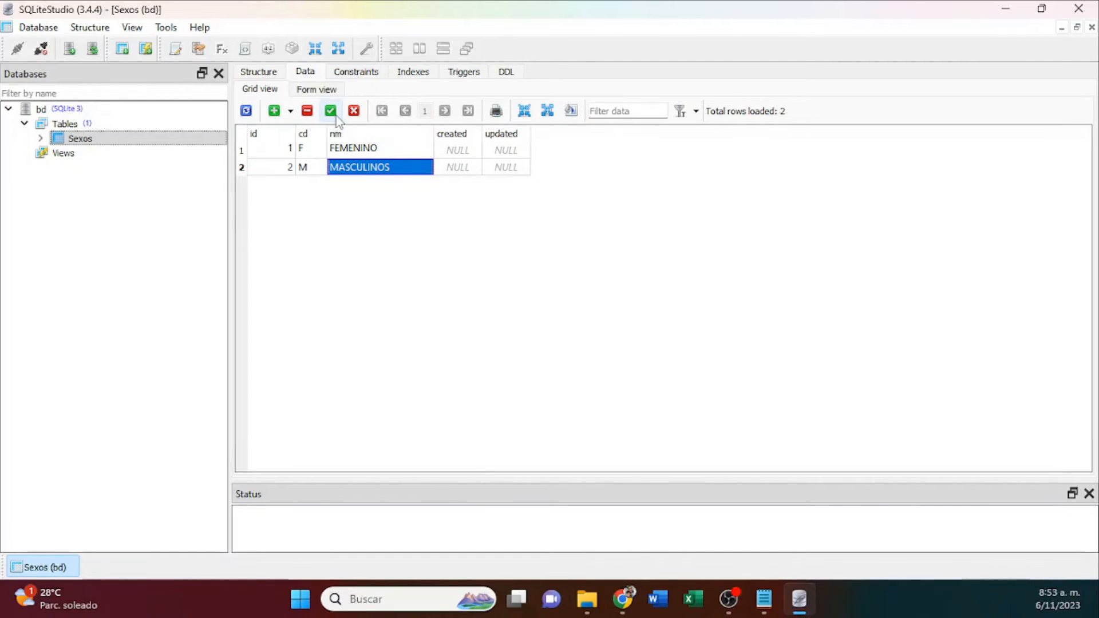
left_click(331, 112)
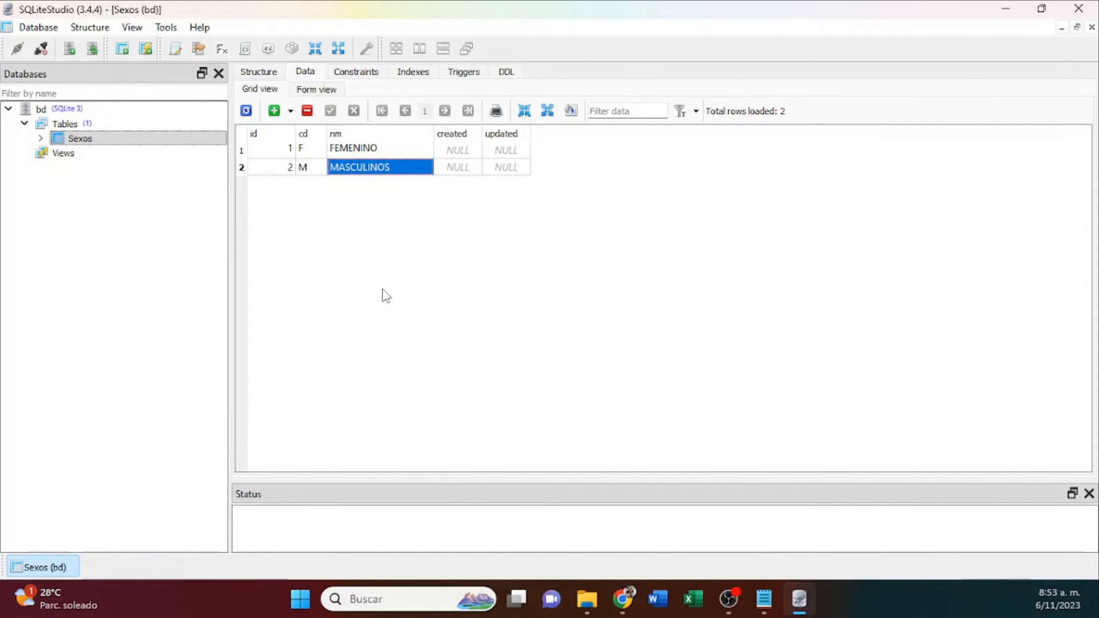
Correct nm in the second Sexos row to MASCULINO and commit it.
double_click(404, 171)
left_click(403, 169)
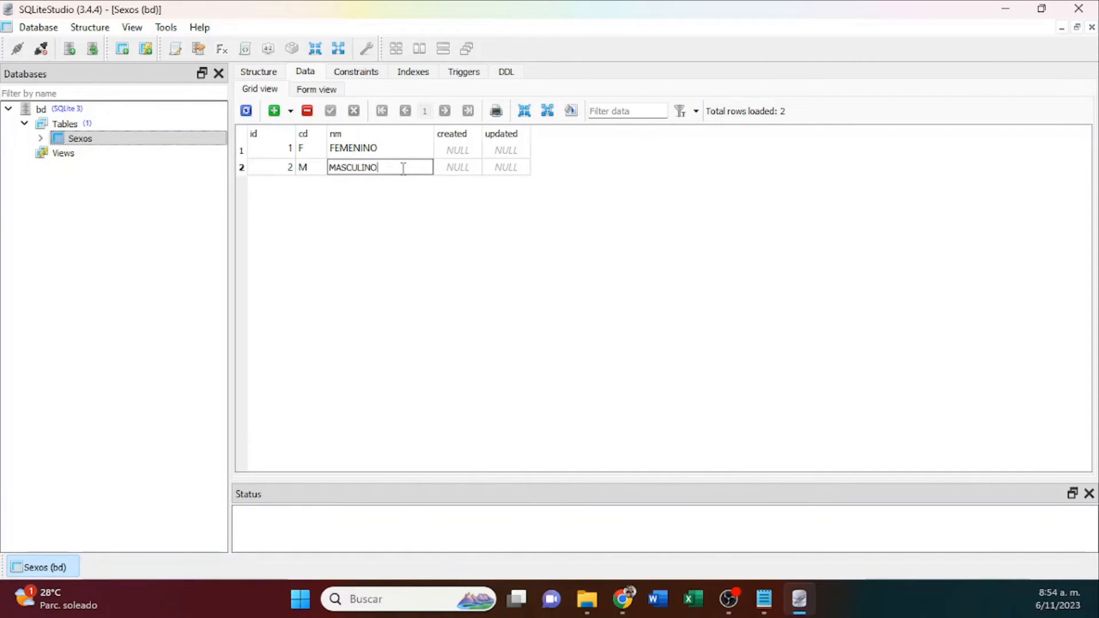
key("Return")
left_click(331, 113)
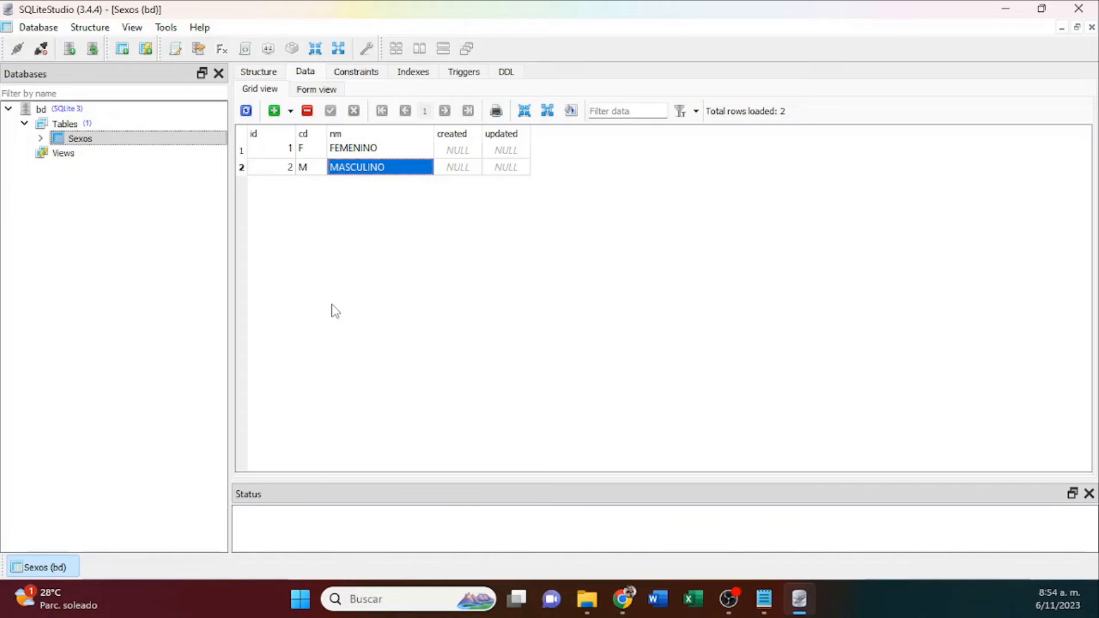
Display the DDL of Sexos with enlarged text and select the whole CREATE TABLE statement.
left_click(506, 72)
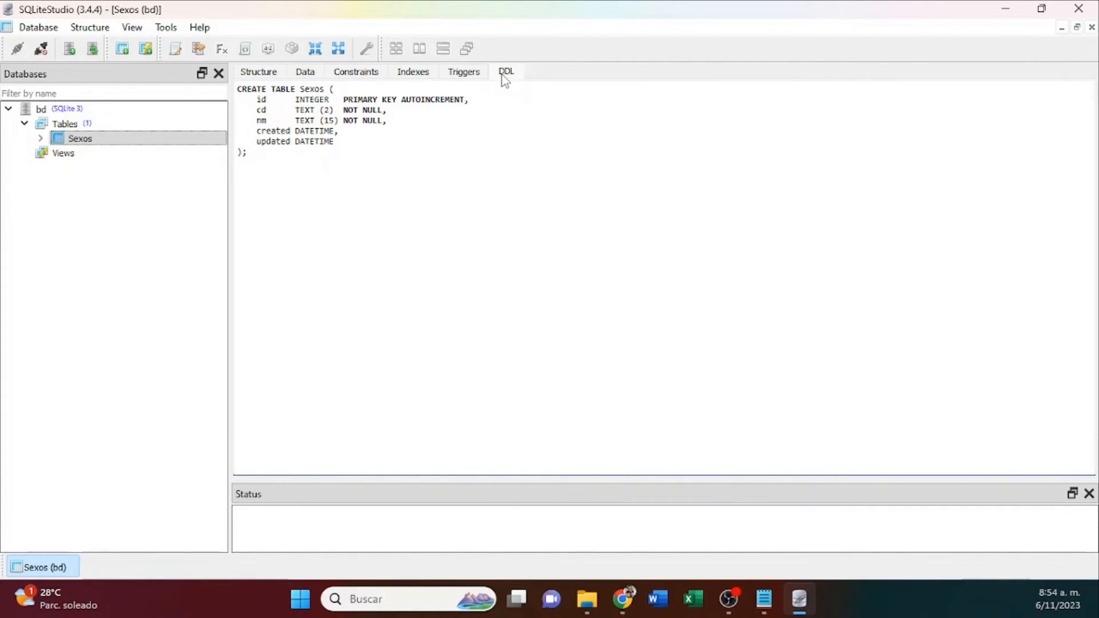
scroll(410, 193, "up", 3)
scroll(410, 194, "up", 3)
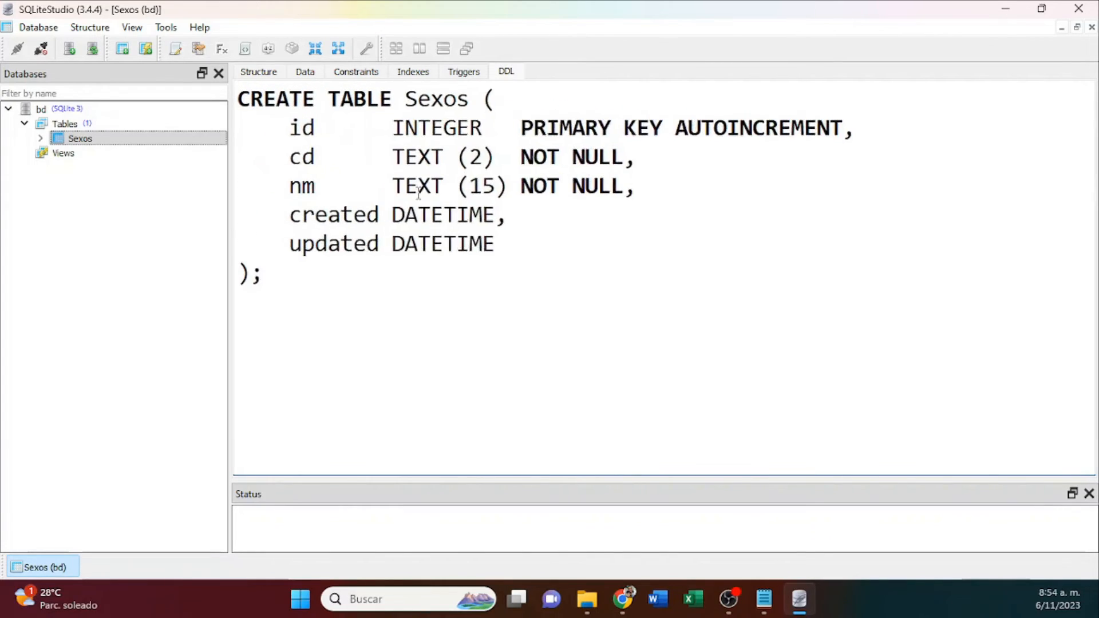
left_click_drag(266, 289, 224, 86)
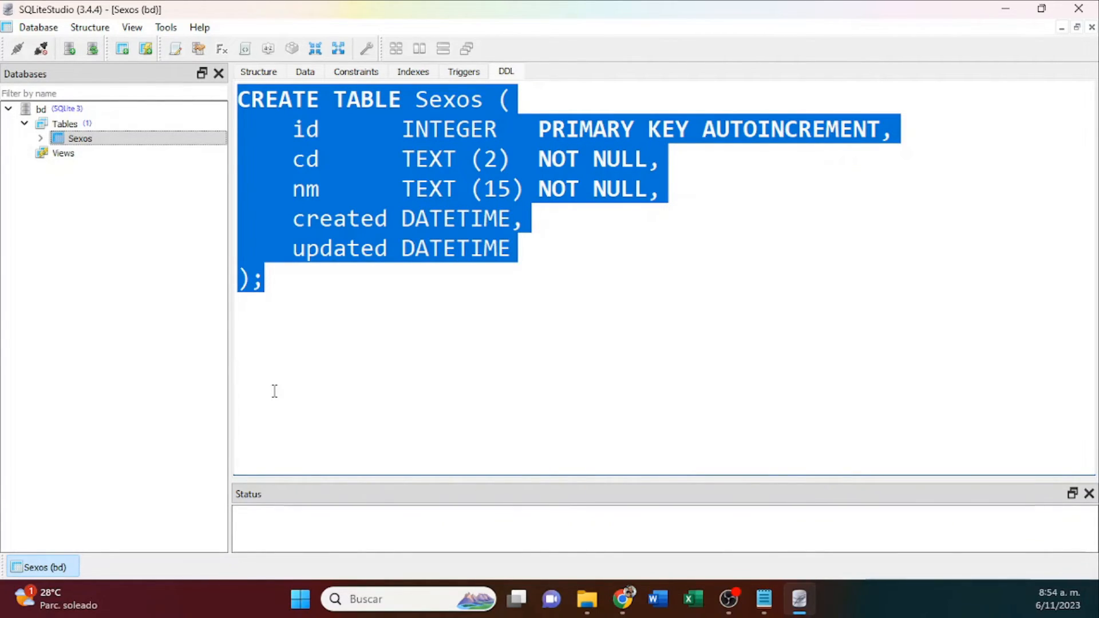
Switch to Chrome and review the Wikipedia article on SQLite and the SQLiteStudio home and About pages.
left_click(623, 601)
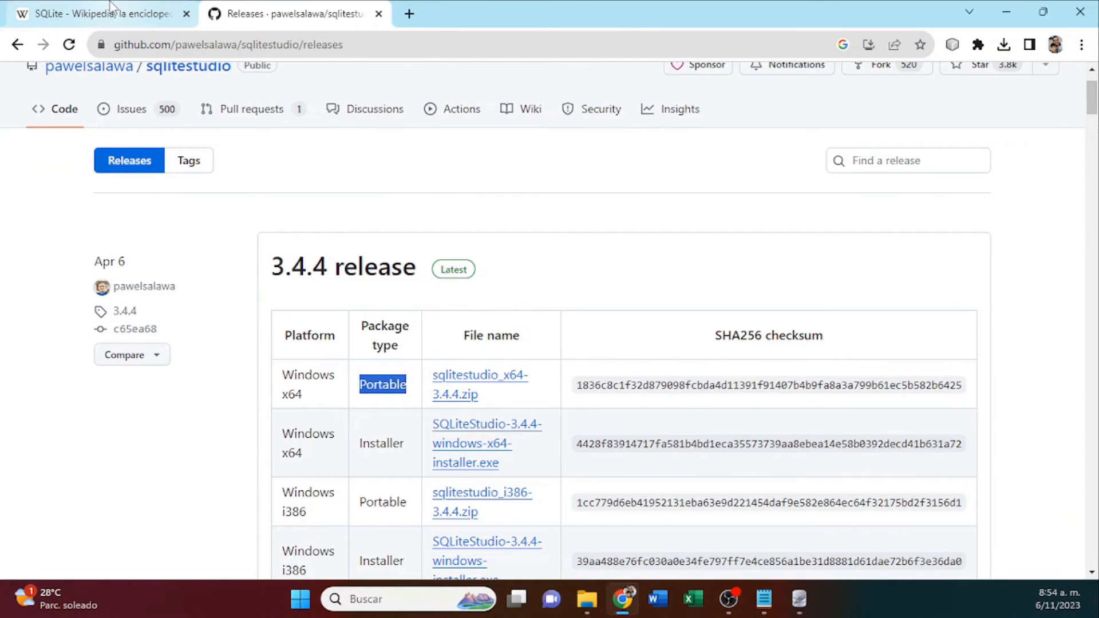
left_click(111, 6)
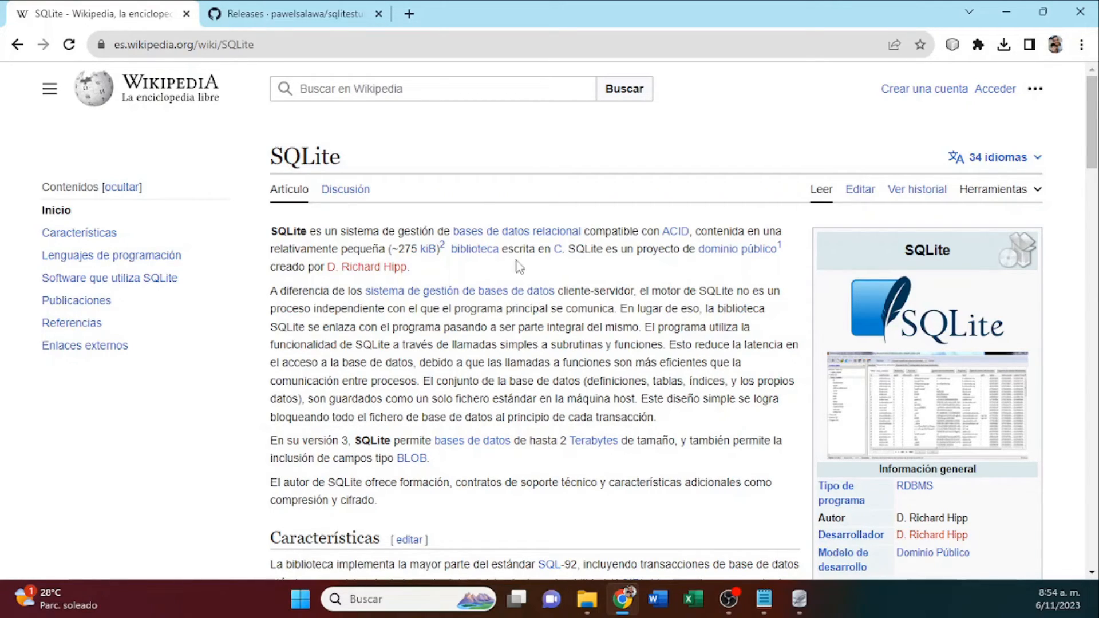
left_click(284, 14)
left_click(17, 44)
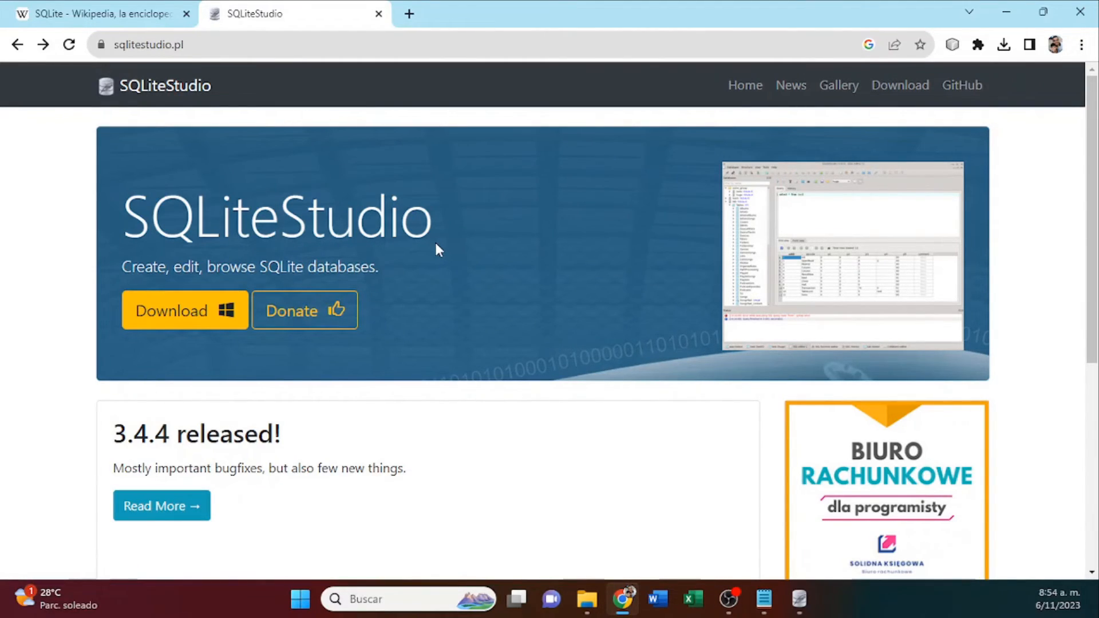
left_click(748, 125)
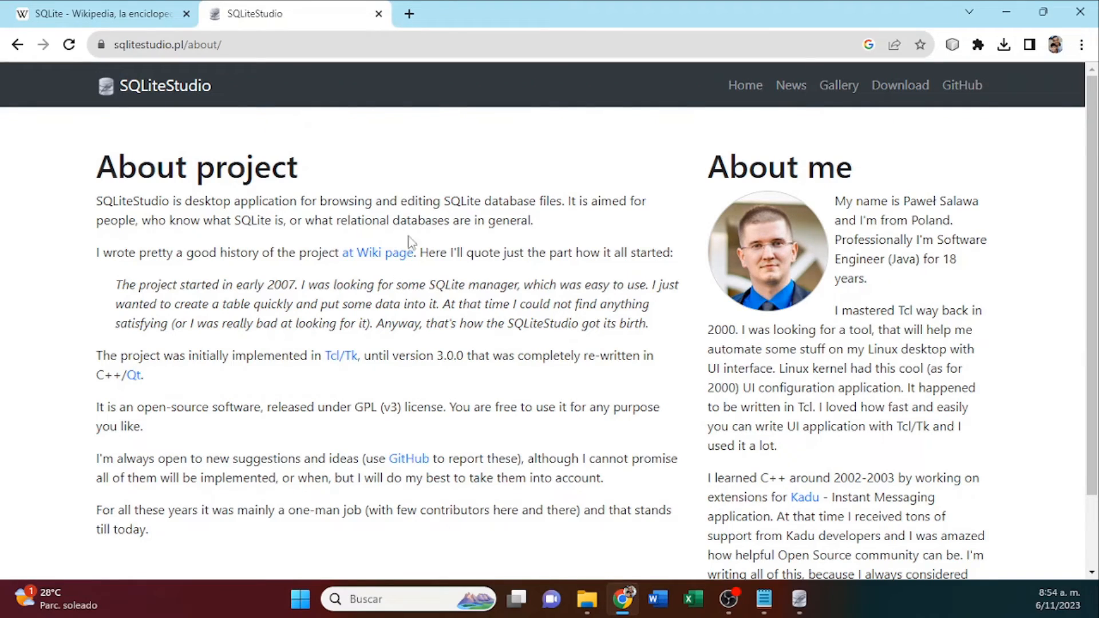
left_click(18, 44)
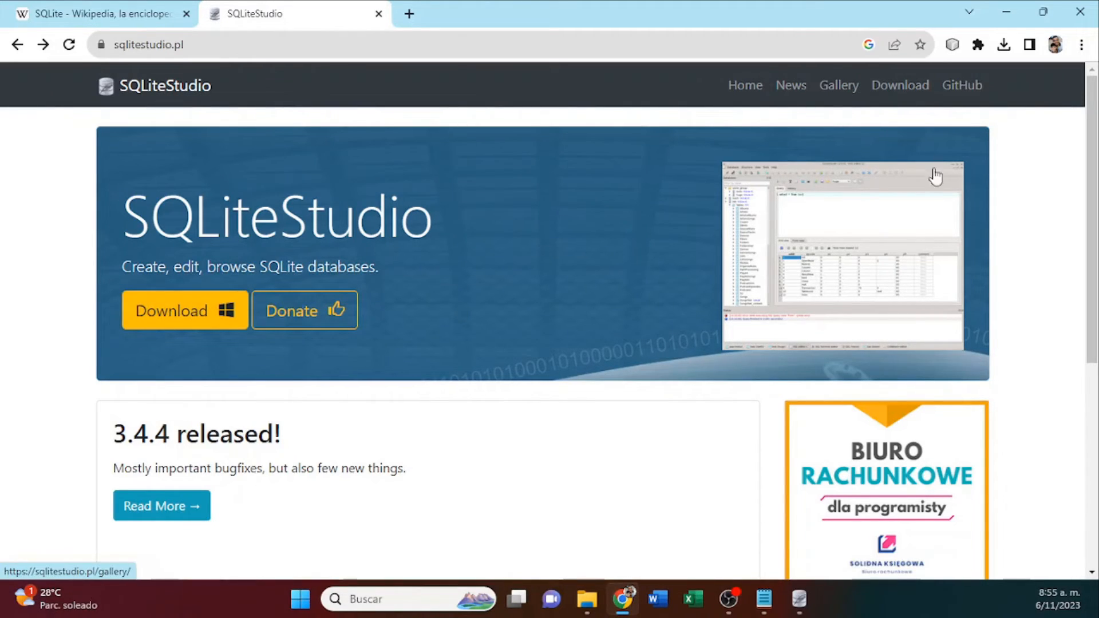
Open the SQLiteStudio download page on GitHub and highlight the Portable package type for Windows x64 in the 3.4.4 release.
left_click(897, 87)
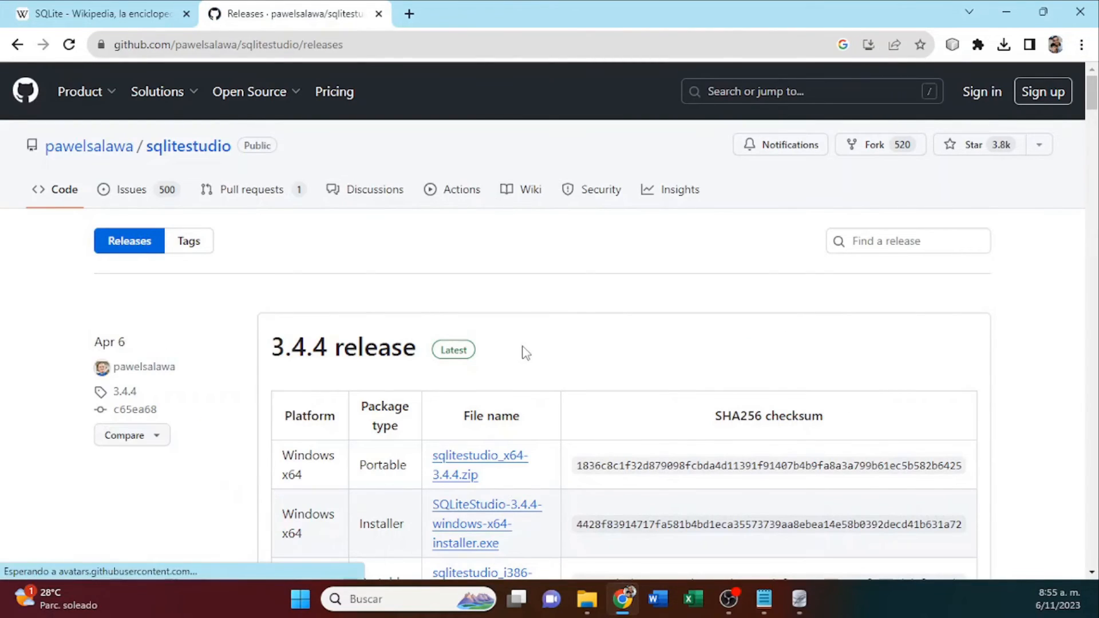
scroll(526, 353, "down", 3)
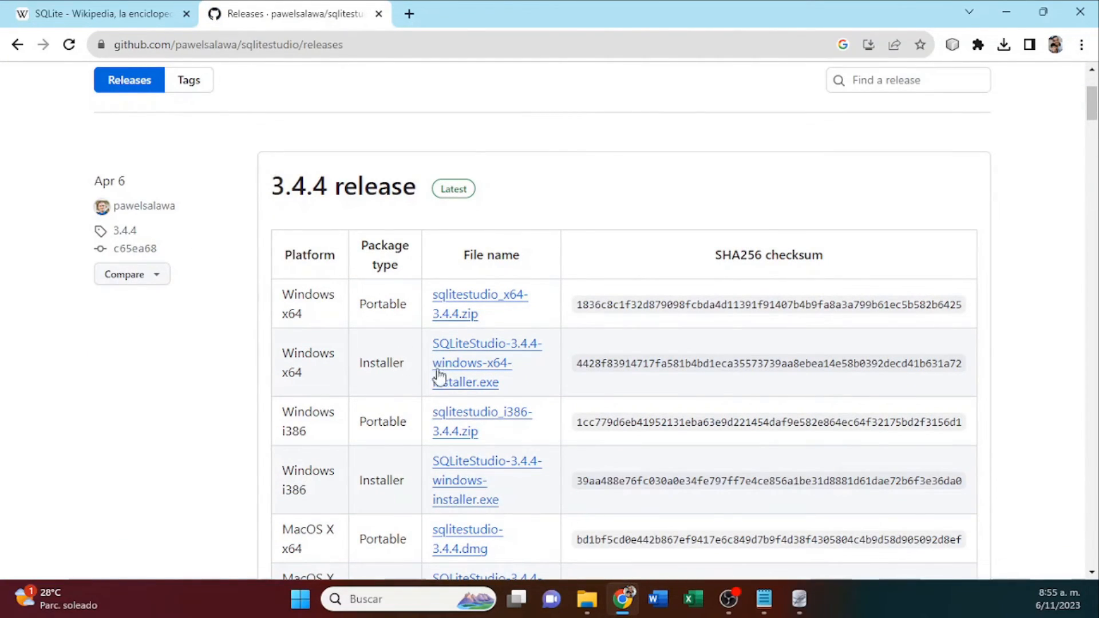
double_click(381, 305)
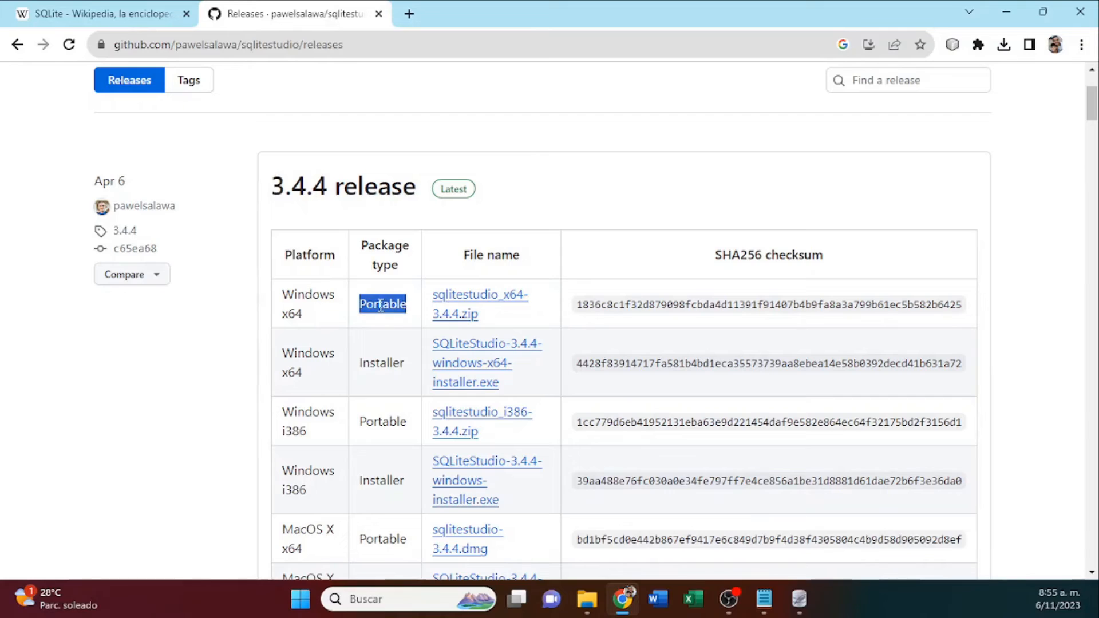
Switch to the SQLiteStudio folder in File Explorer, show the available actions for SQLiteStudio.exe, and view the pinned Windows apps.
left_click(587, 599)
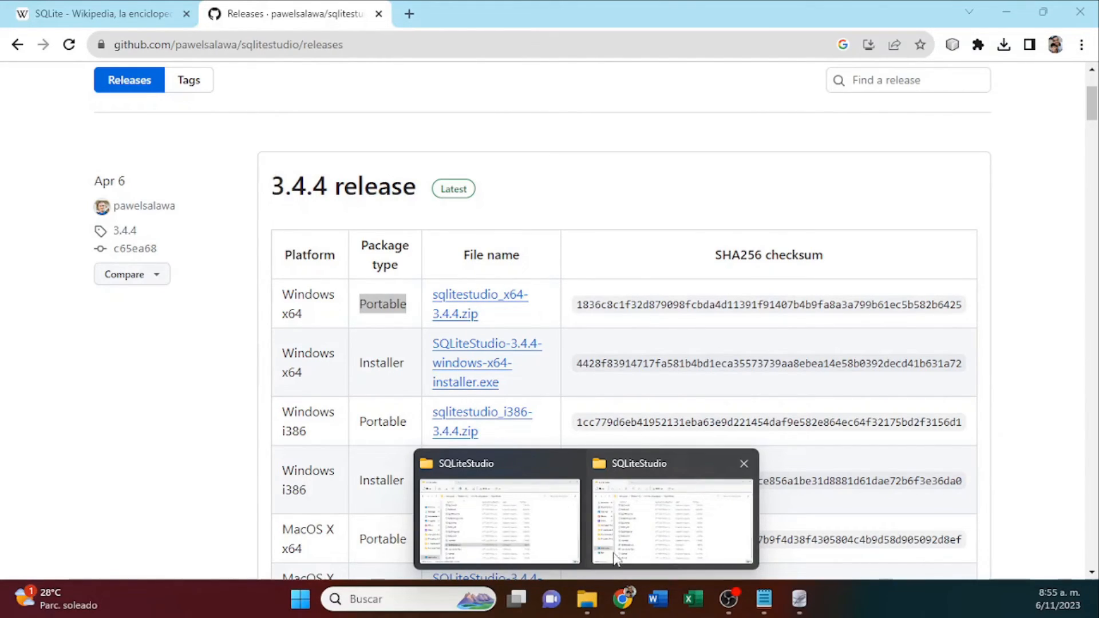
left_click(529, 518)
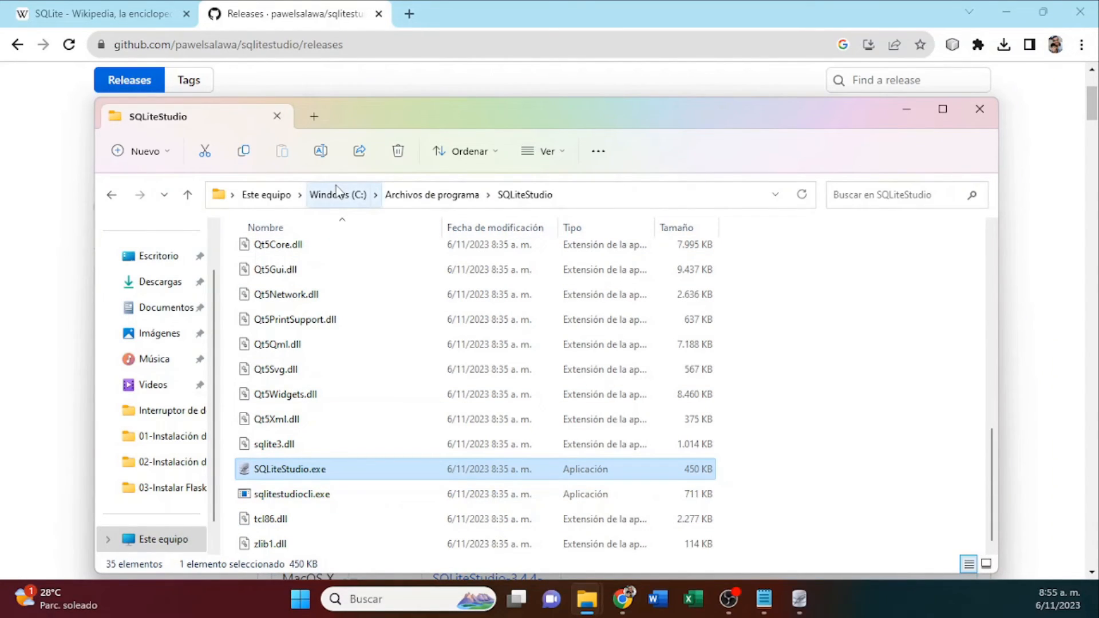
right_click(307, 480)
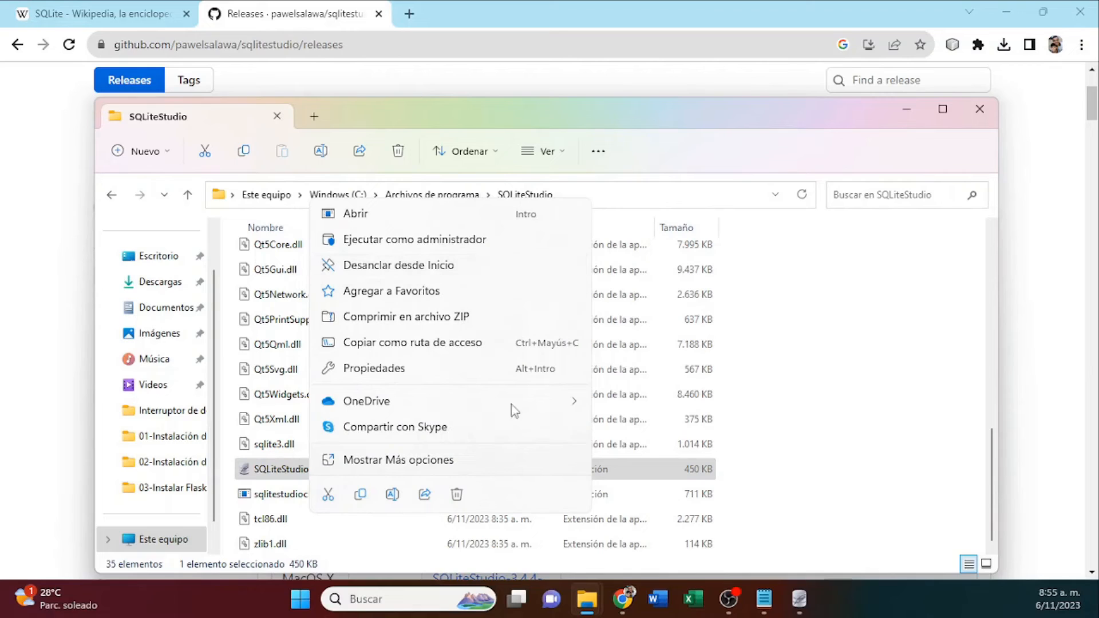
key("super")
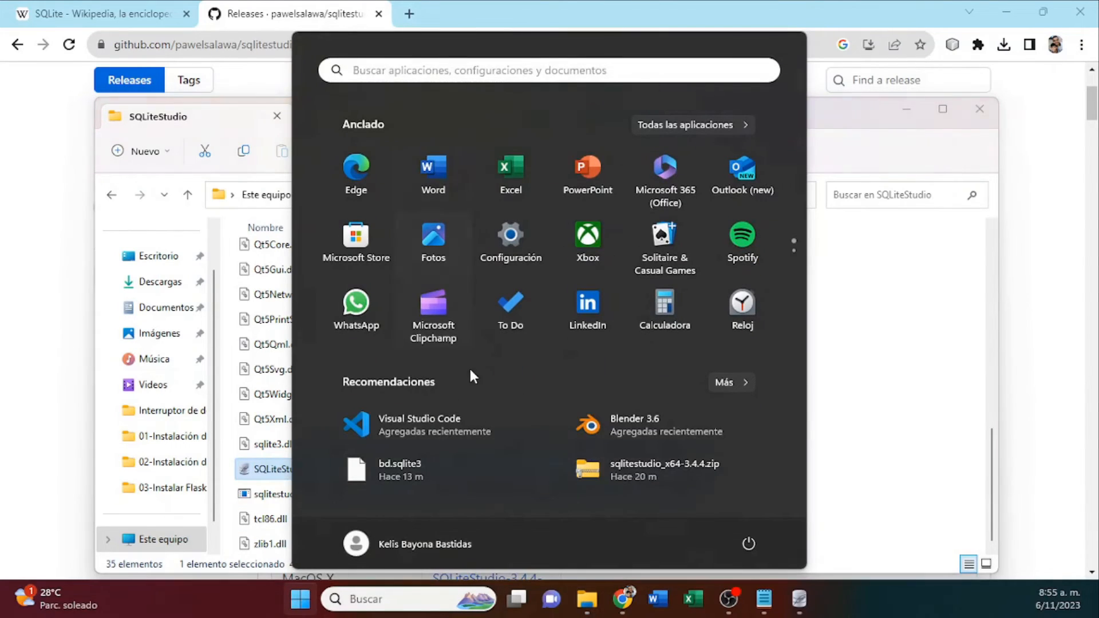
Switch back to SQLiteStudio and examine the id and cd columns in the structure of Sexos.
left_click(799, 601)
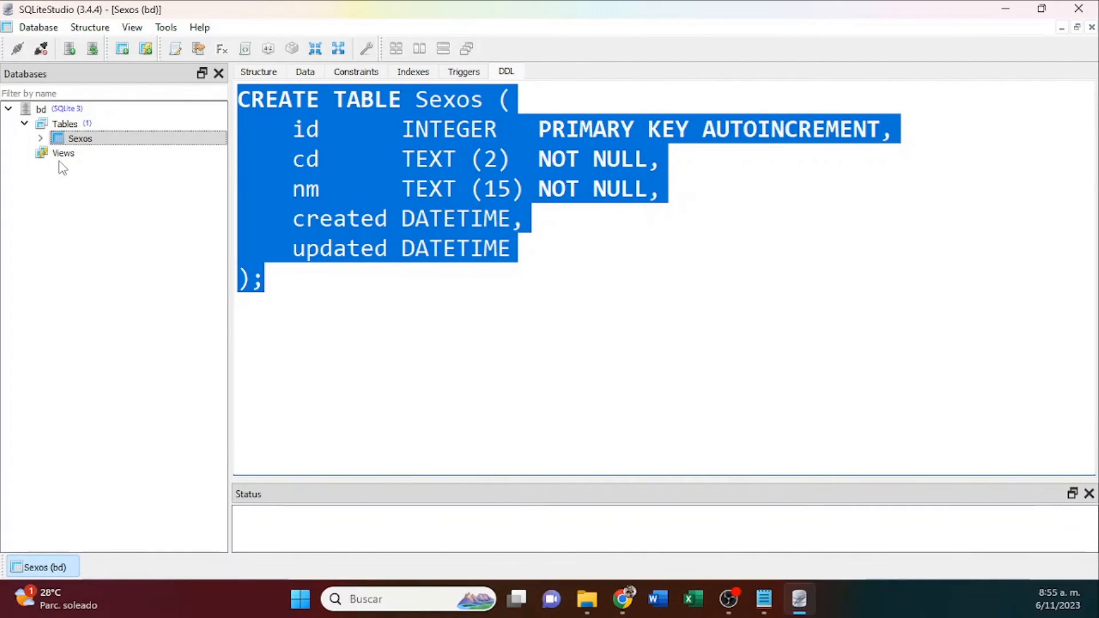
left_click(258, 71)
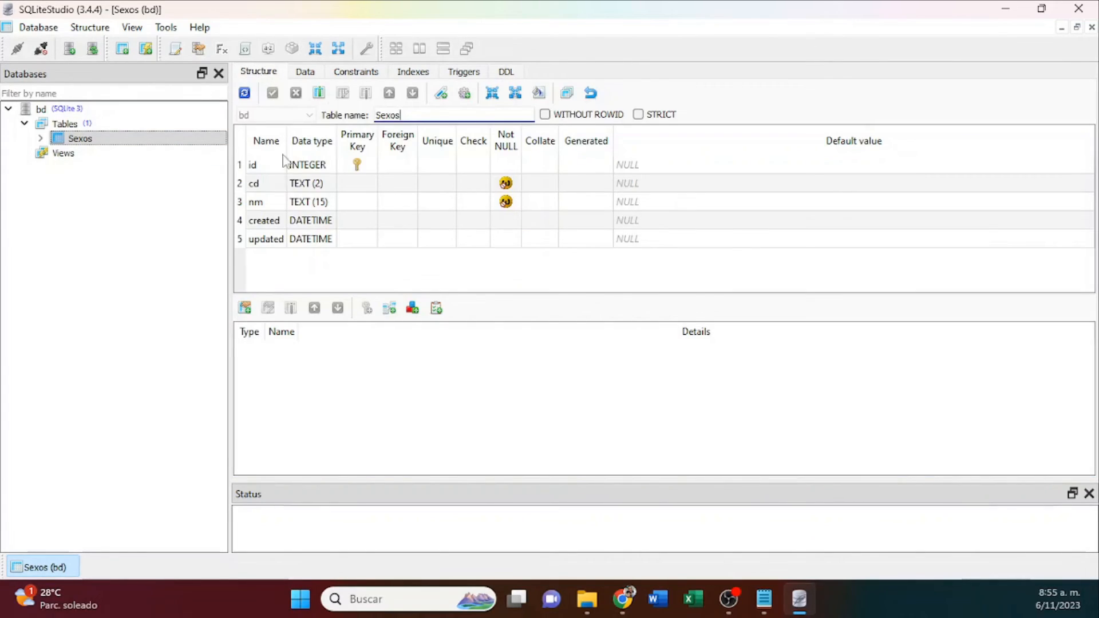
left_click(269, 184)
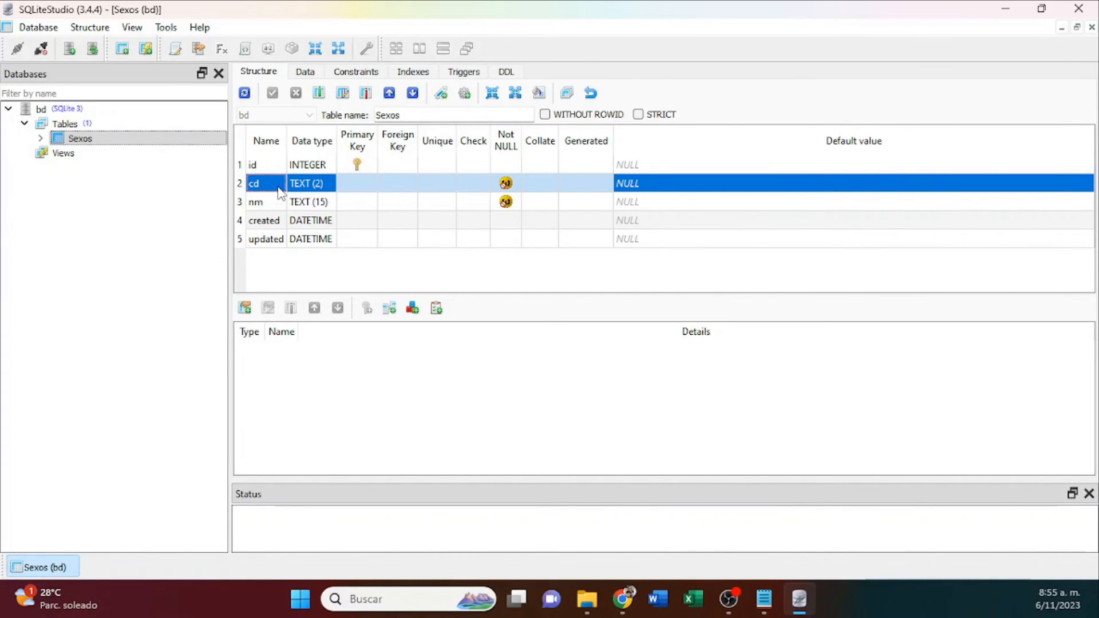
left_click(283, 166)
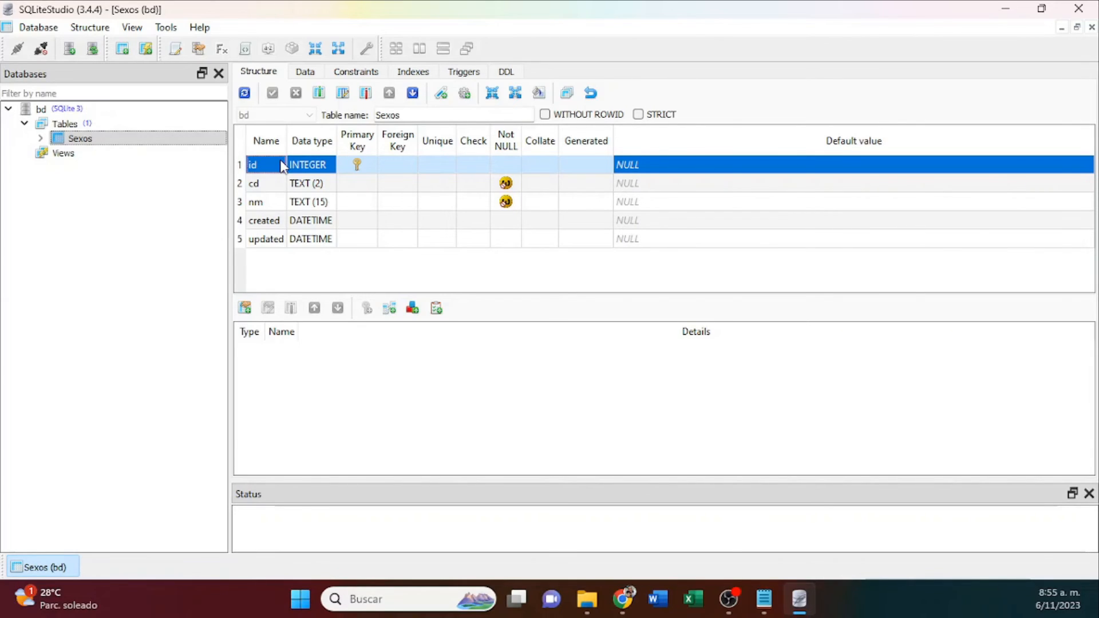
left_click(508, 78)
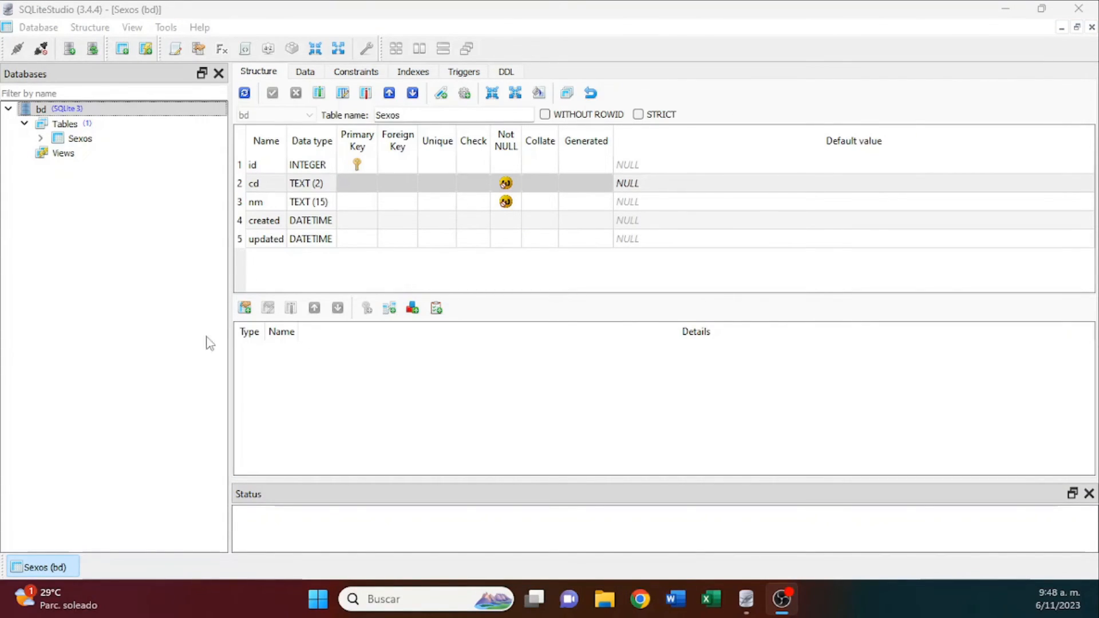
left_click(273, 190)
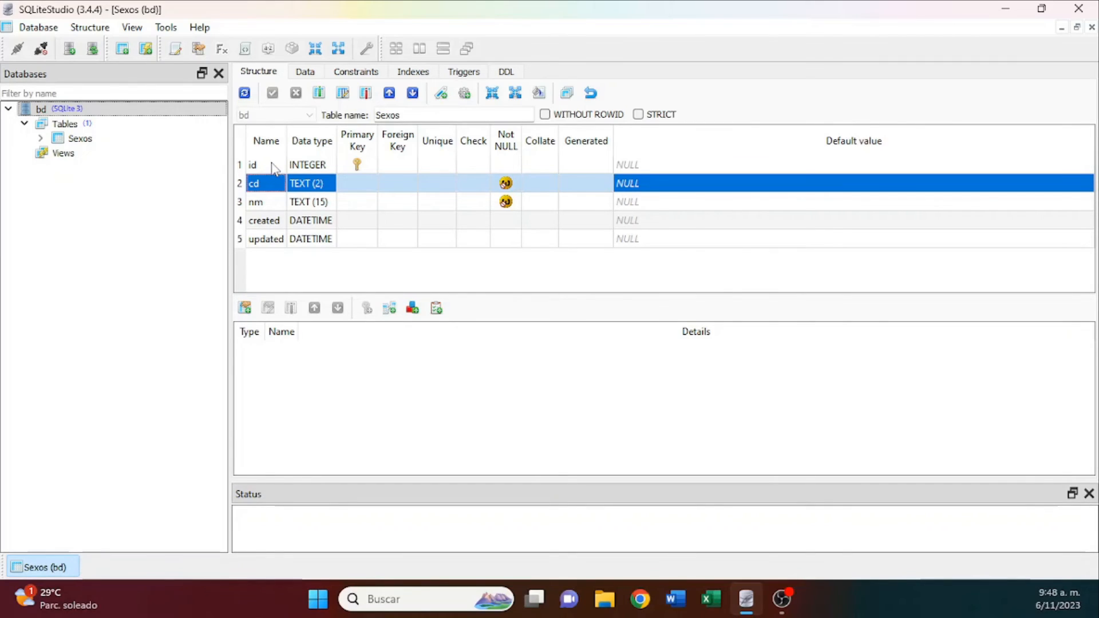
left_click(275, 167)
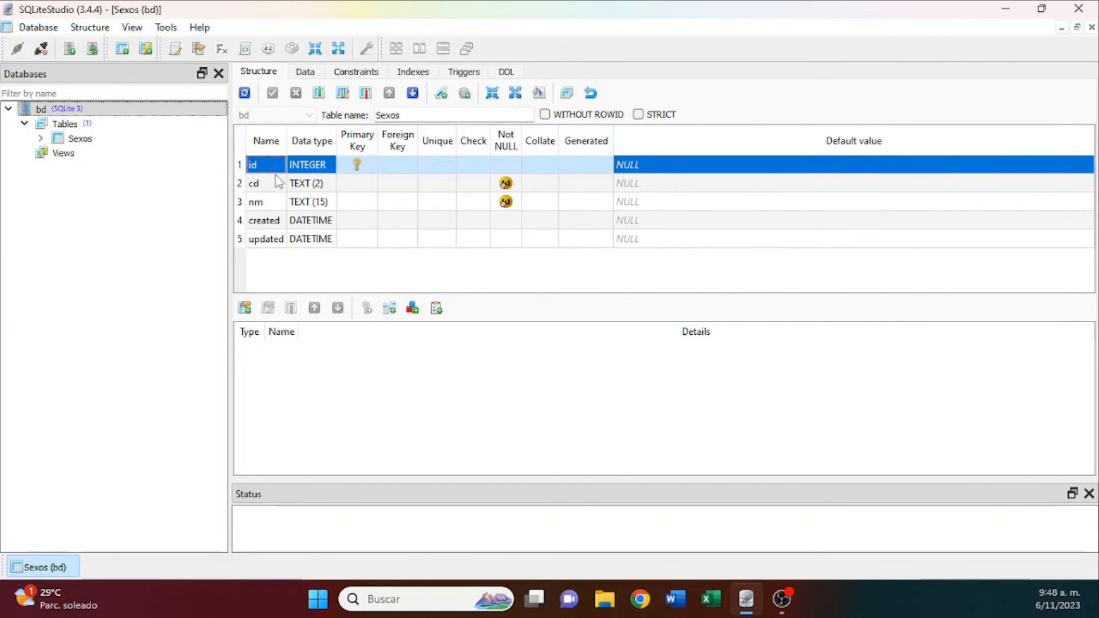
Add a Unique constraint to the cd column of Sexos and commit the structure change.
left_click(274, 188)
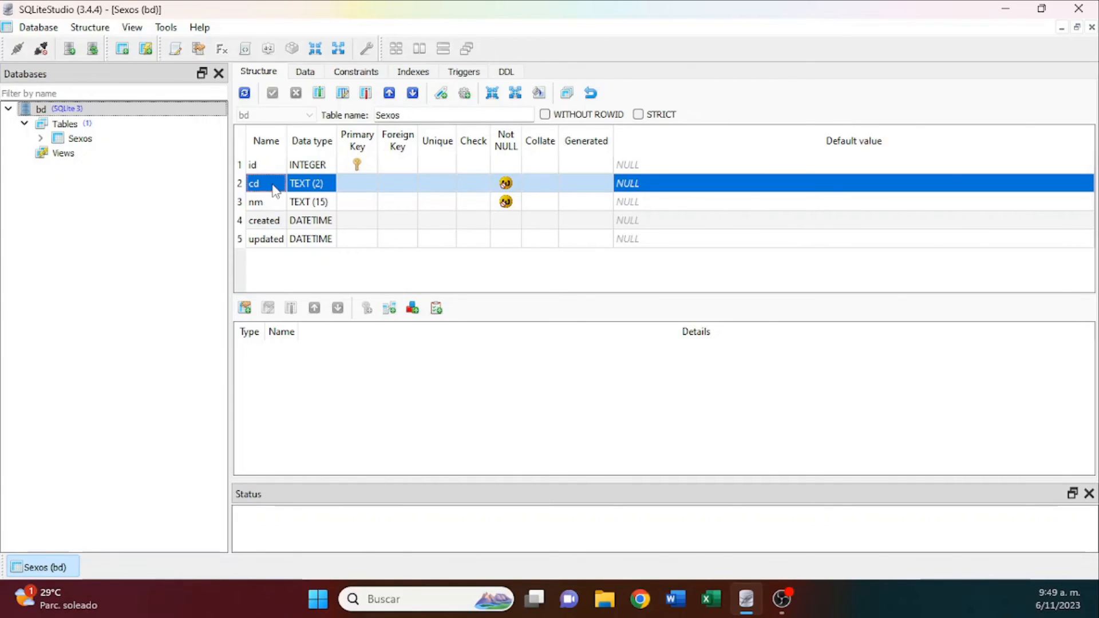
double_click(355, 185)
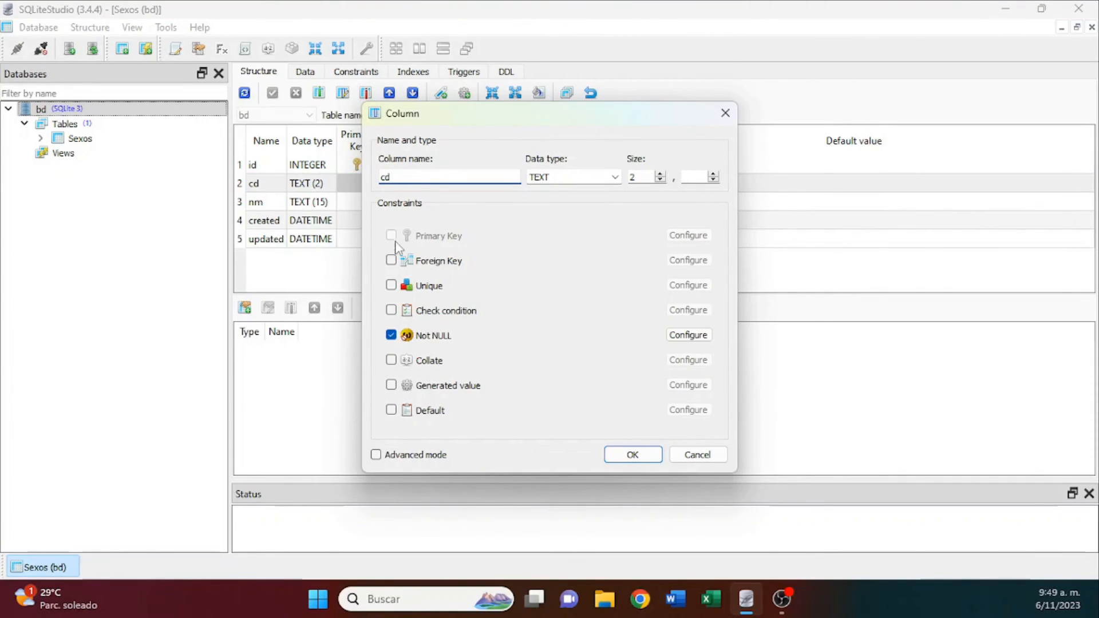
left_click(391, 285)
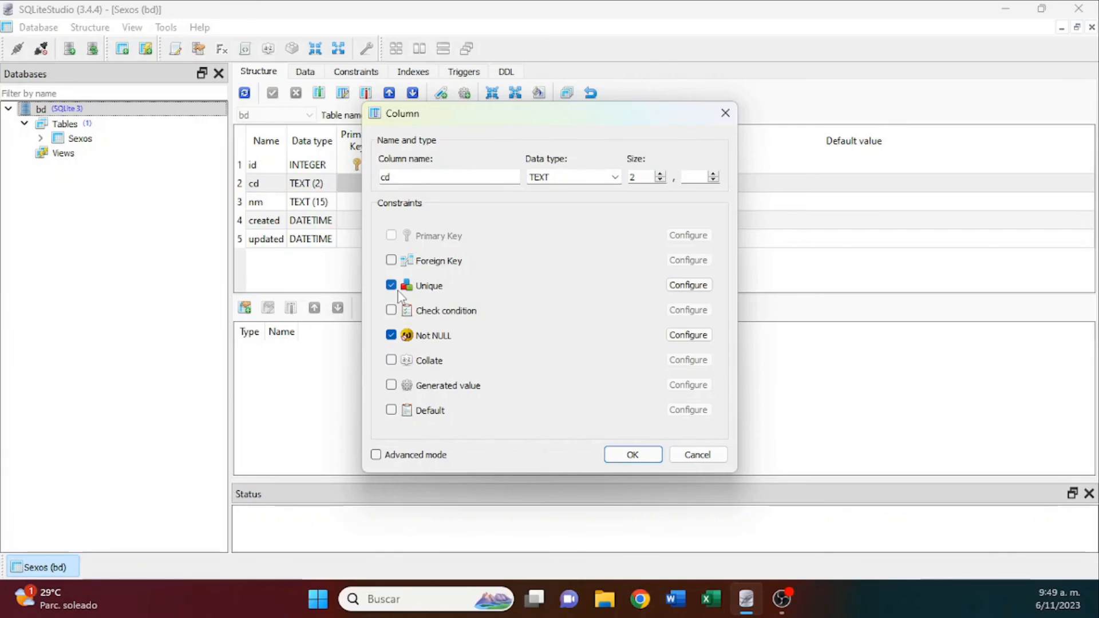
left_click(632, 455)
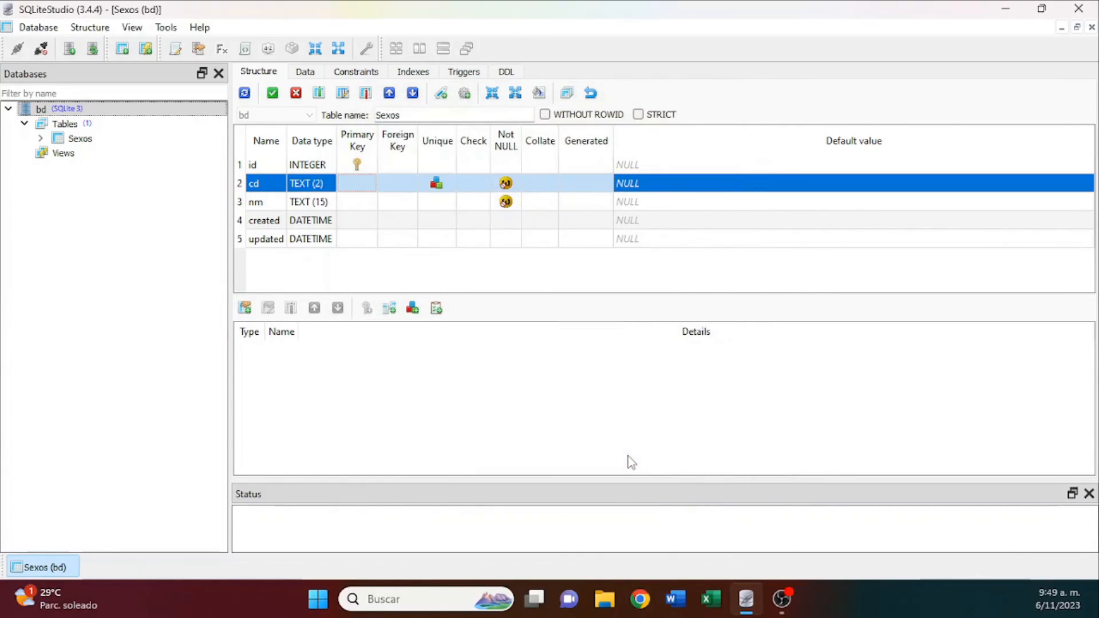
left_click(273, 93)
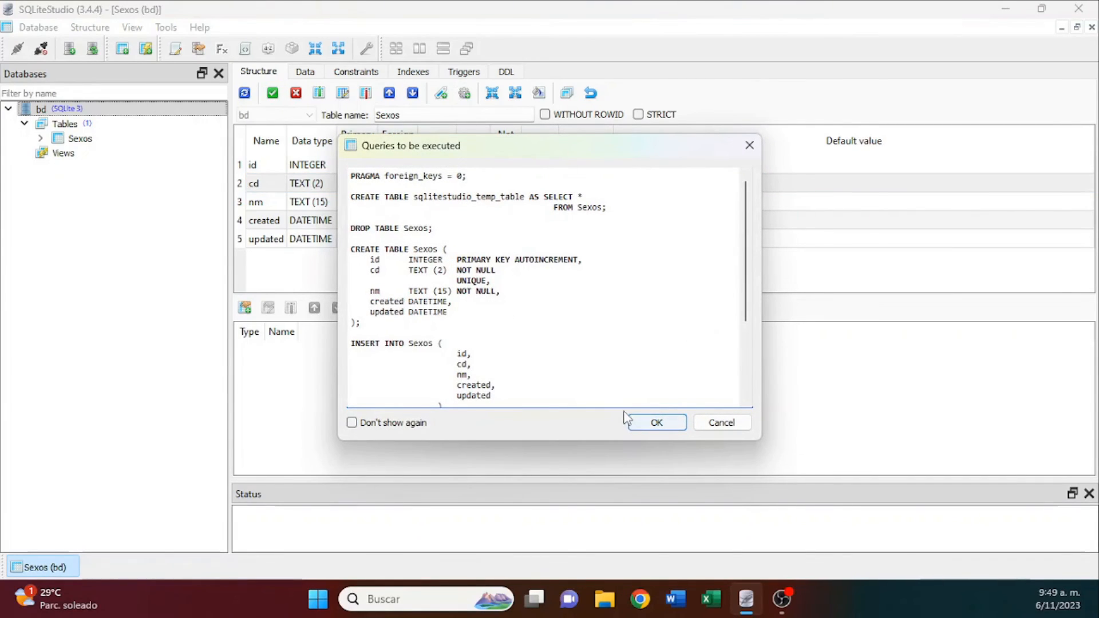
left_click(654, 423)
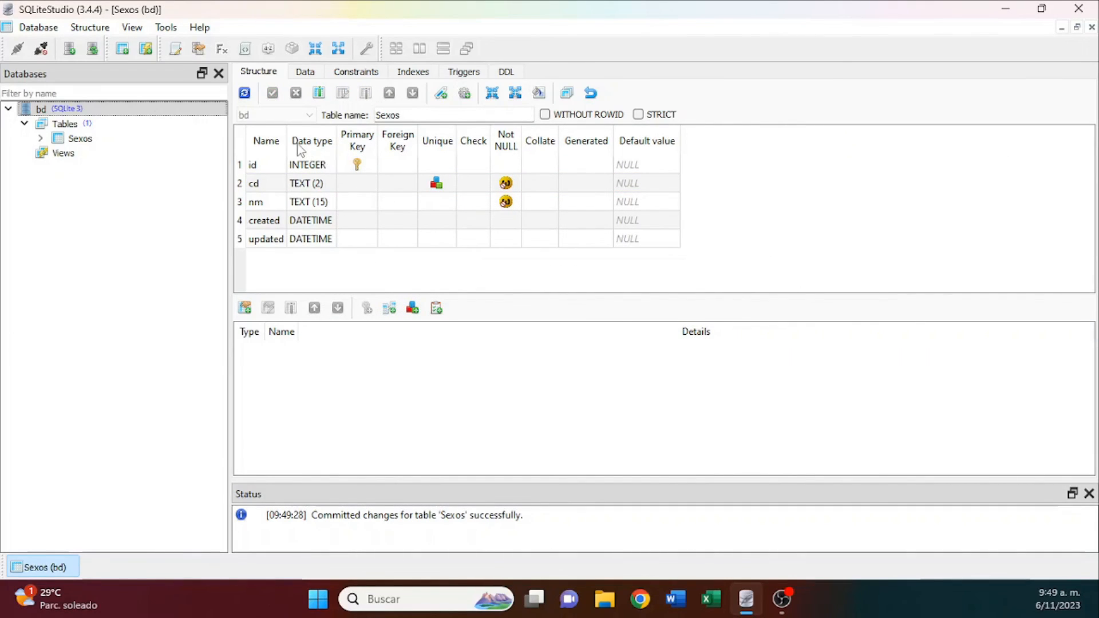
Try to commit a new row in the Sexos data with duplicate cd F and nm DFLJLJDF, and select the resulting status entry.
left_click(305, 72)
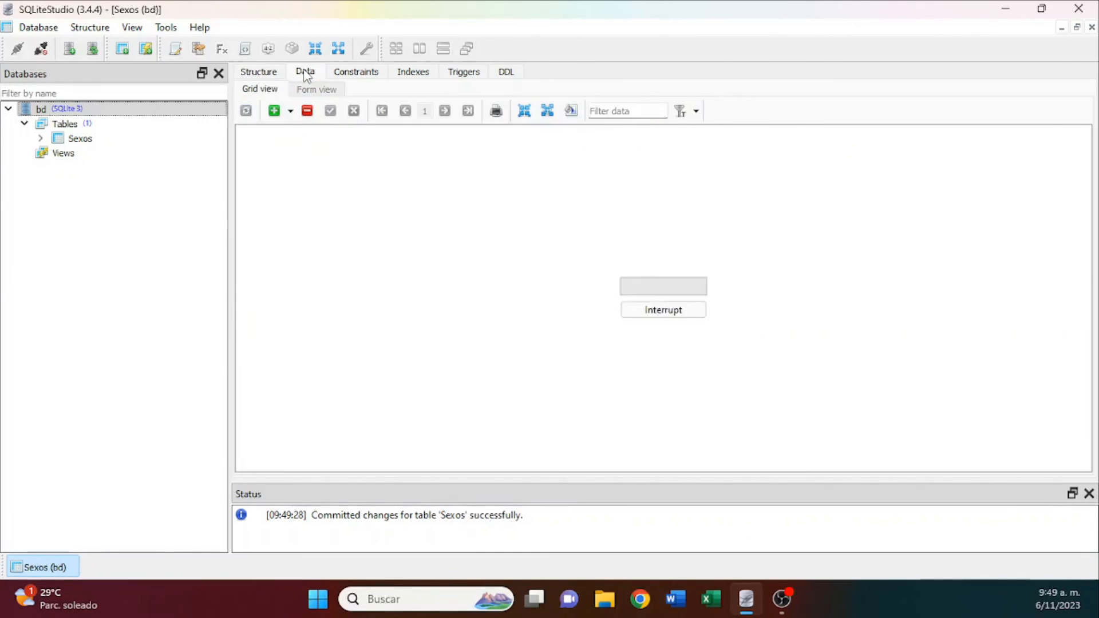
left_click(274, 111)
left_click(319, 184)
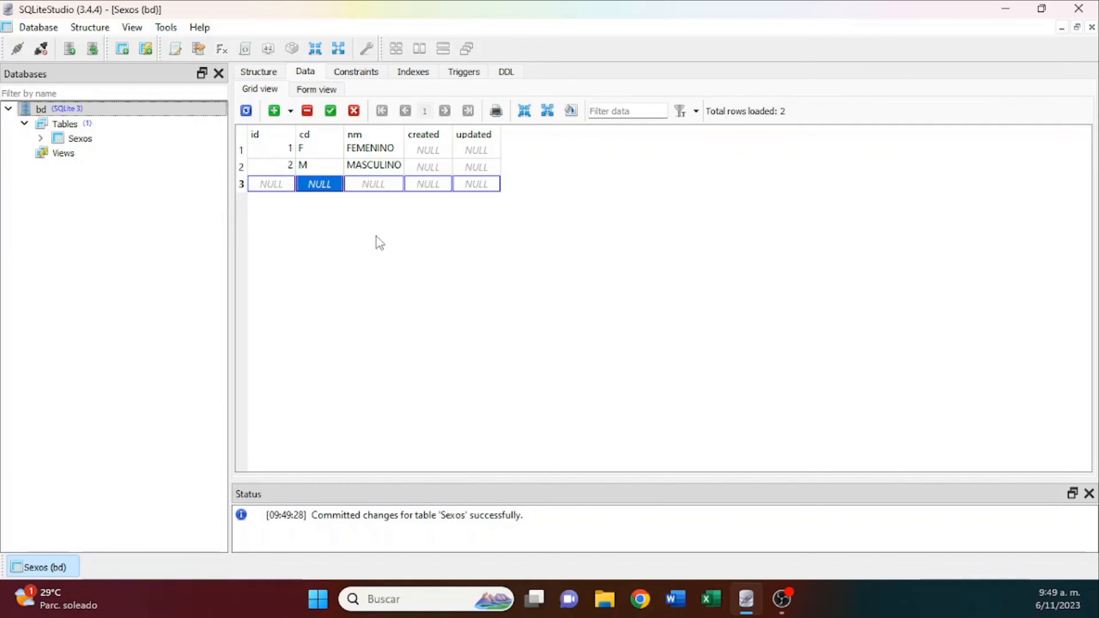
type("F")
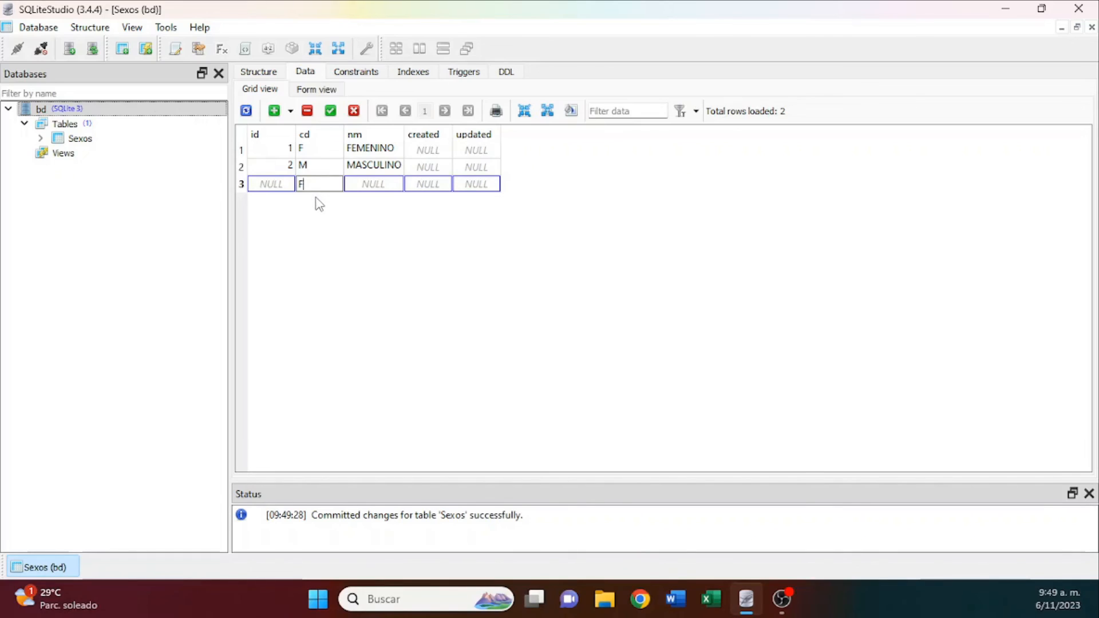
left_click(348, 186)
type("DFLJKJDF")
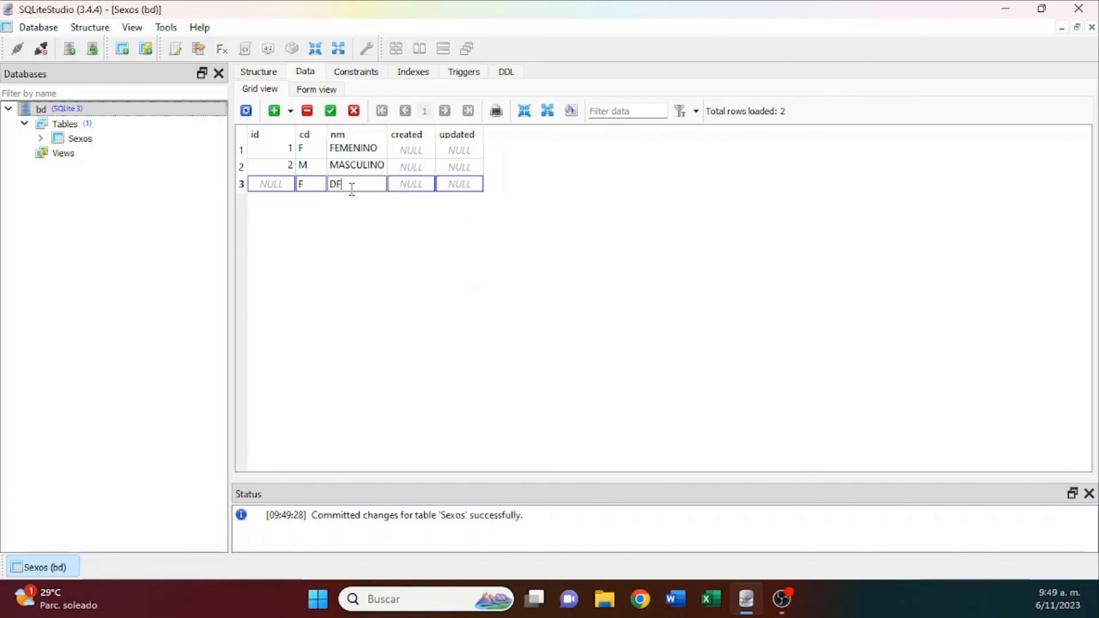
left_click(338, 168)
left_click(339, 188)
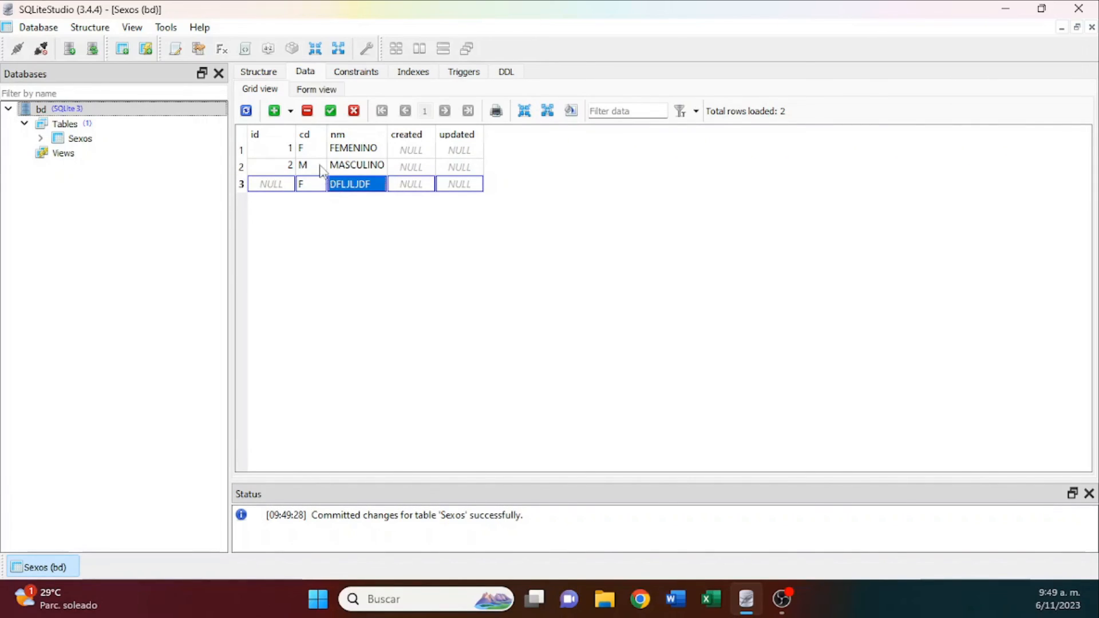
left_click(331, 111)
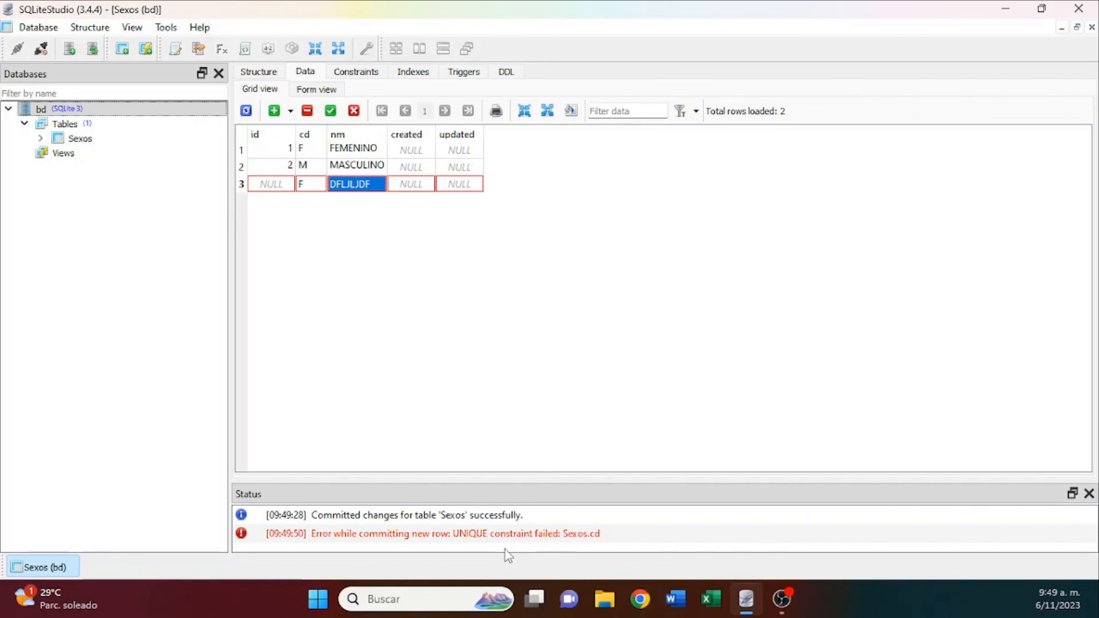
left_click(459, 538)
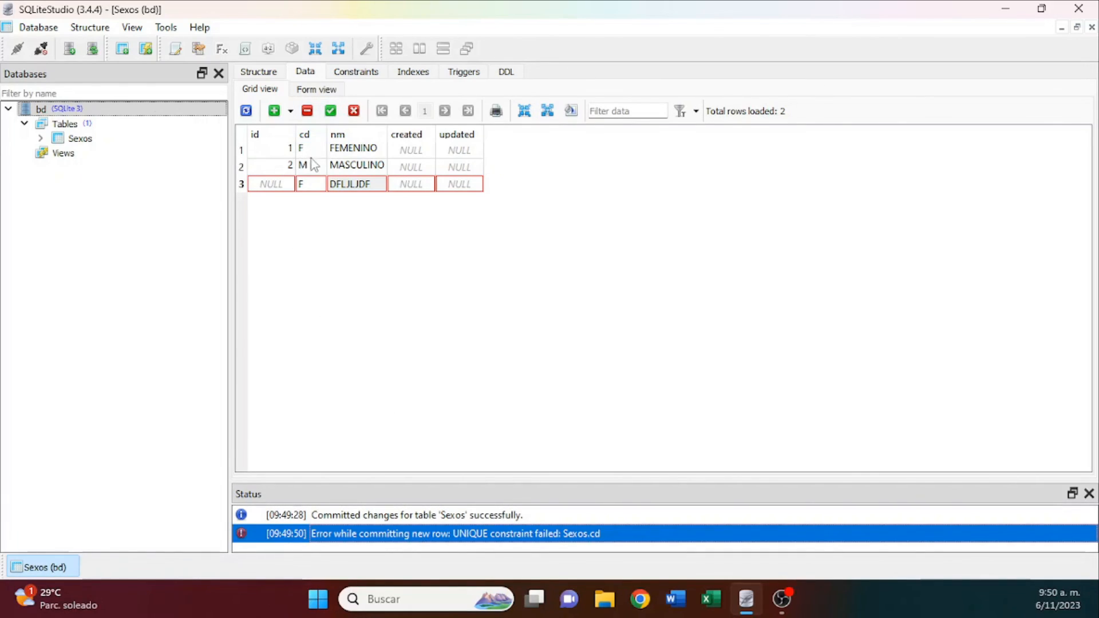
Delete the uncommitted third row from the Sexos data, confirming the permanent deletion.
mouse_move(283, 149)
mouse_move(309, 195)
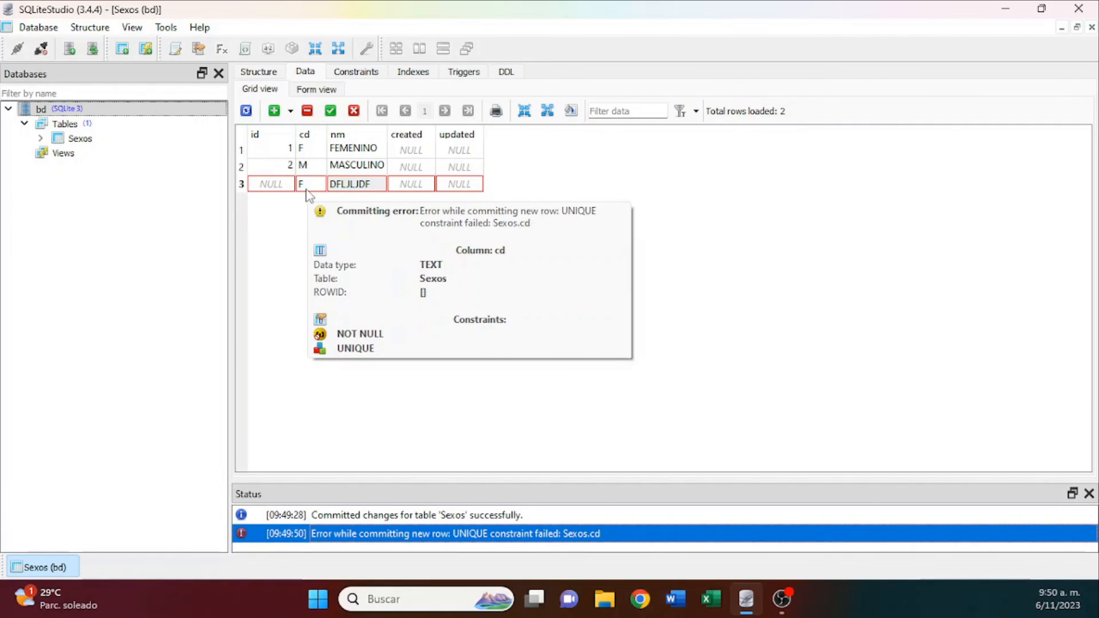
left_click(307, 112)
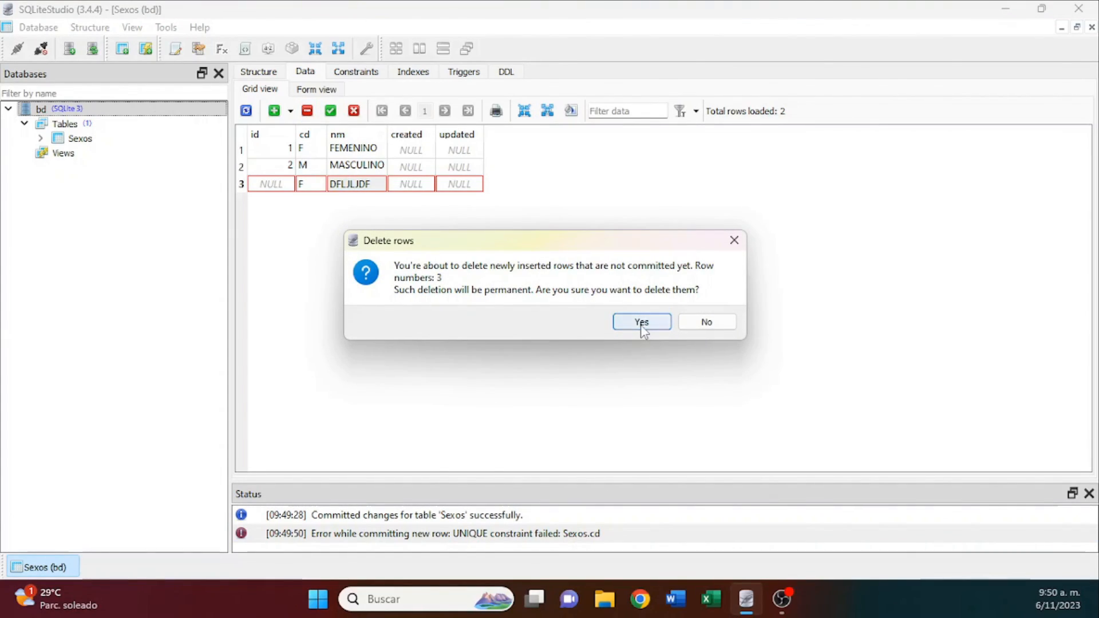
left_click(641, 323)
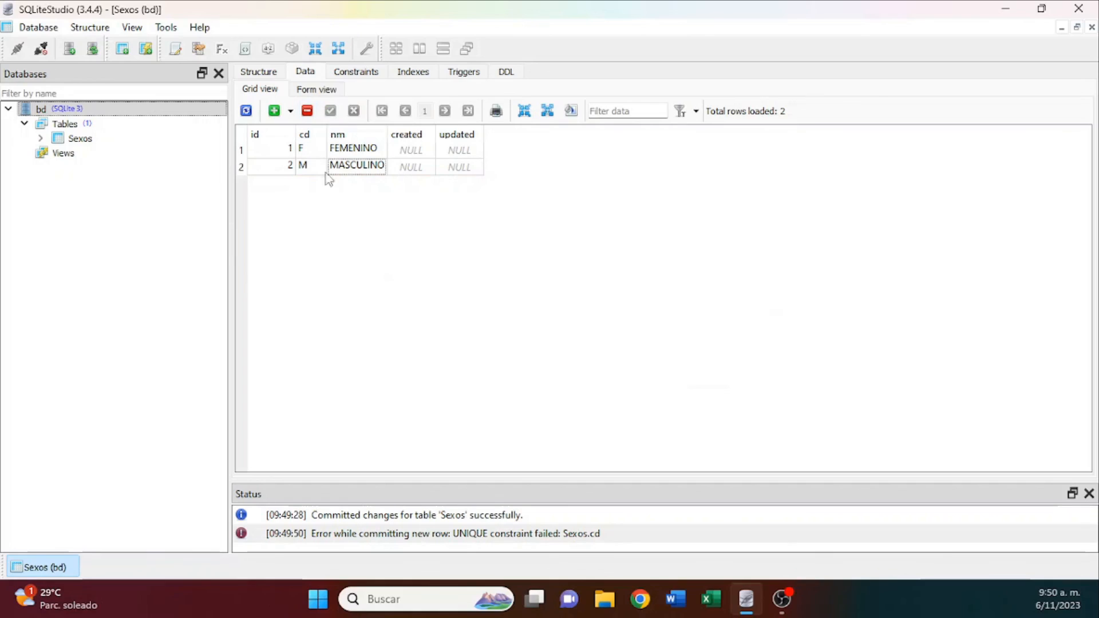